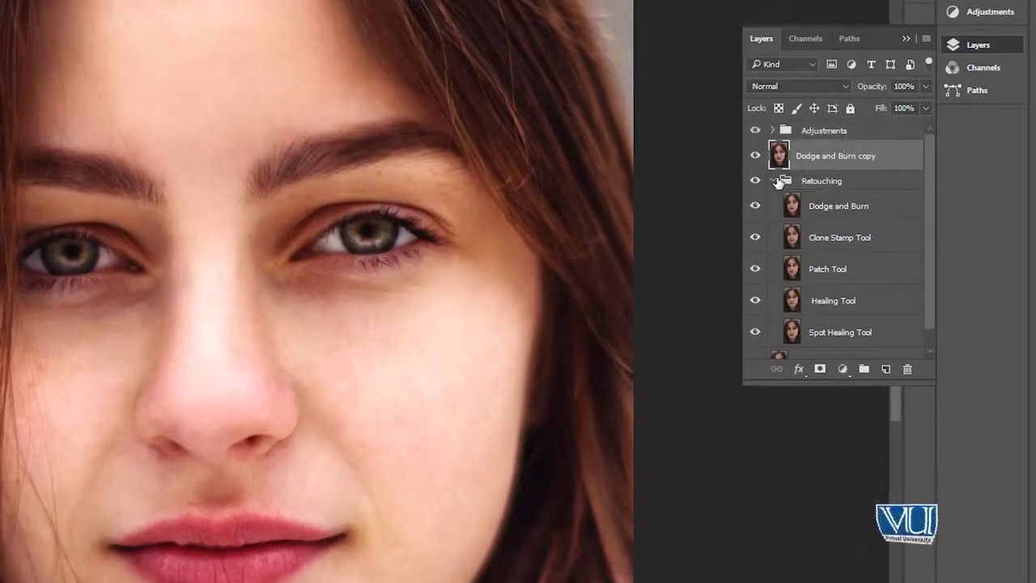
# Step: Collapse the Retouching group and review the Adjustments, Dodge and Burn copy, Retouching and Original Image entries one by one
pyautogui.click(774, 180)
pyautogui.click(824, 183)
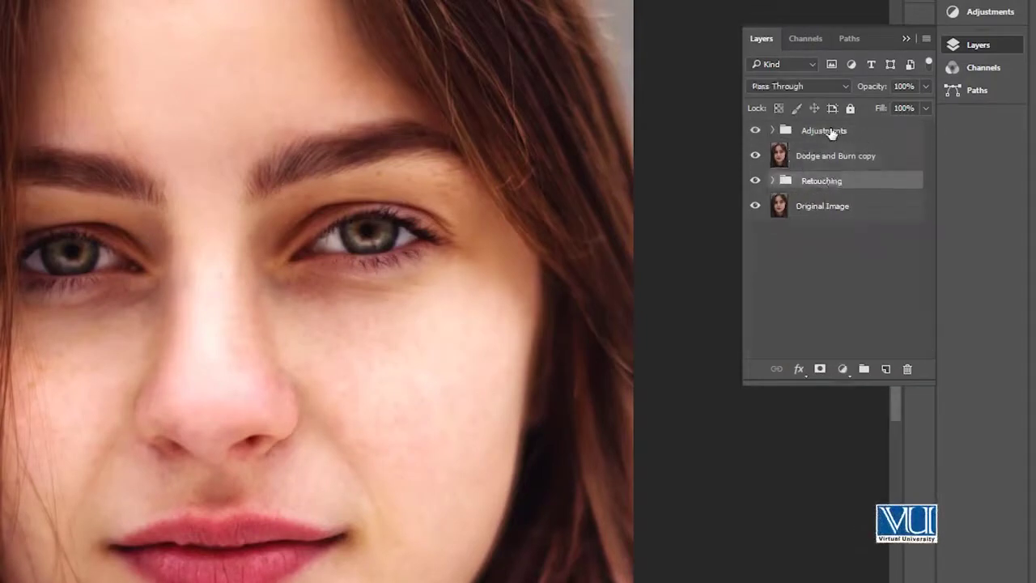
pyautogui.click(825, 136)
pyautogui.click(829, 160)
pyautogui.click(819, 186)
pyautogui.click(822, 205)
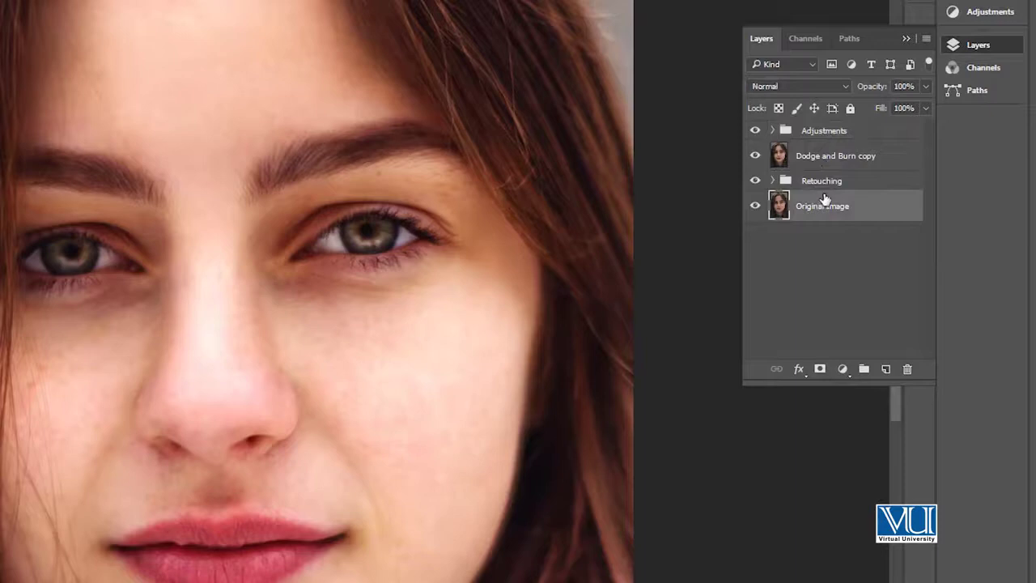
pyautogui.click(820, 133)
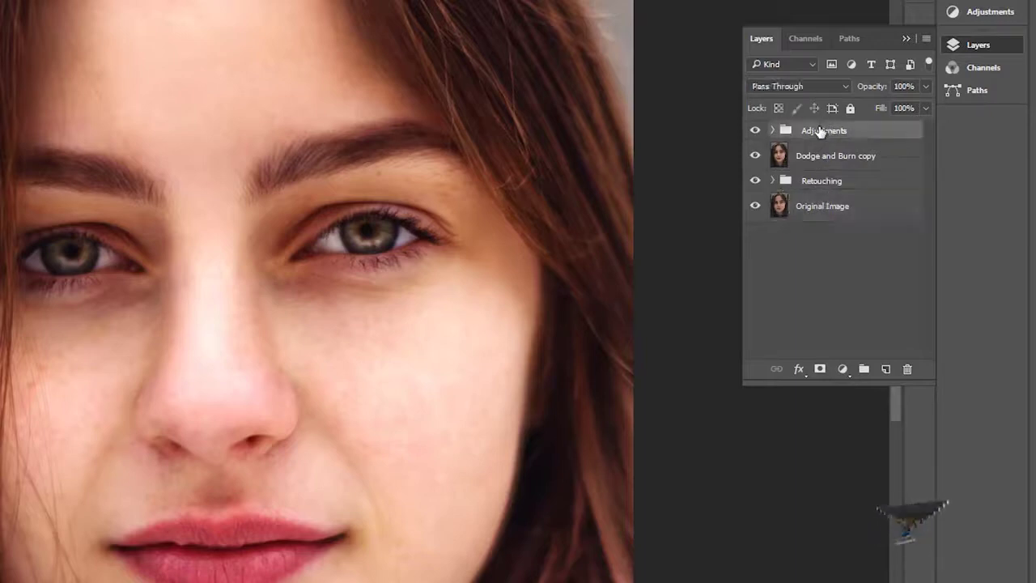
# Step: Select the Dodge and Burn copy layer and add a new empty layer above it
pyautogui.click(830, 159)
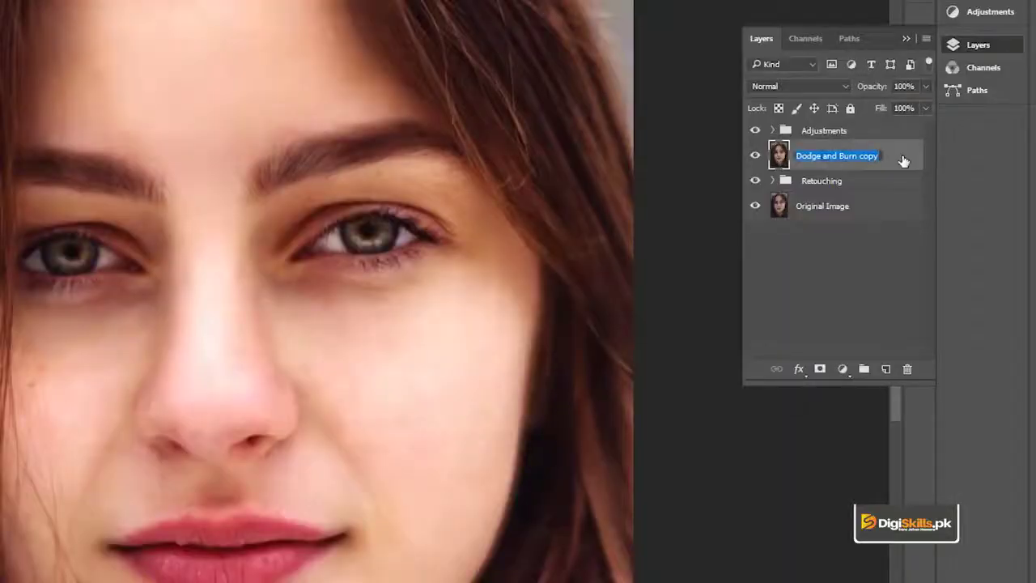
pyautogui.press('Return')
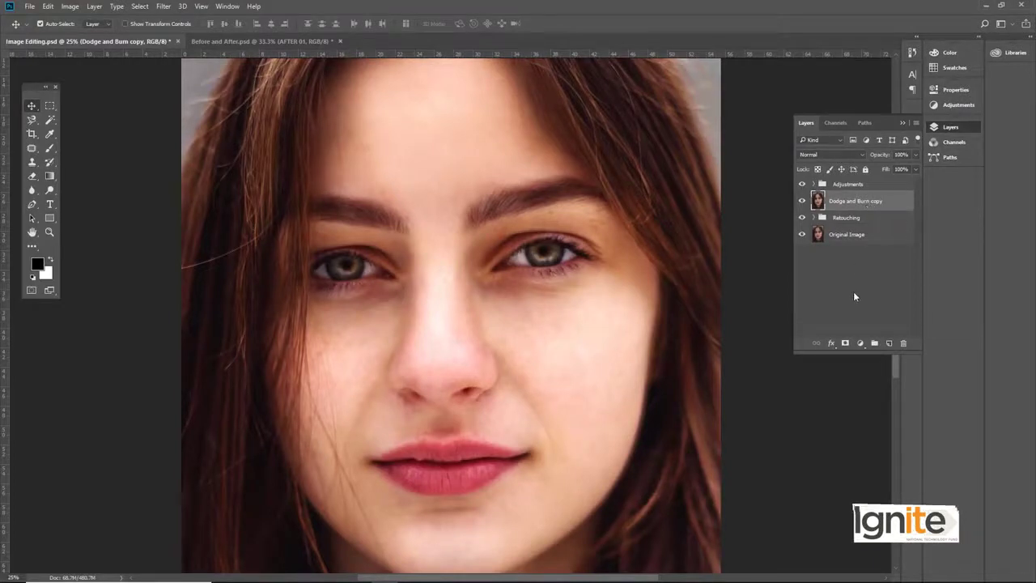
pyautogui.click(889, 342)
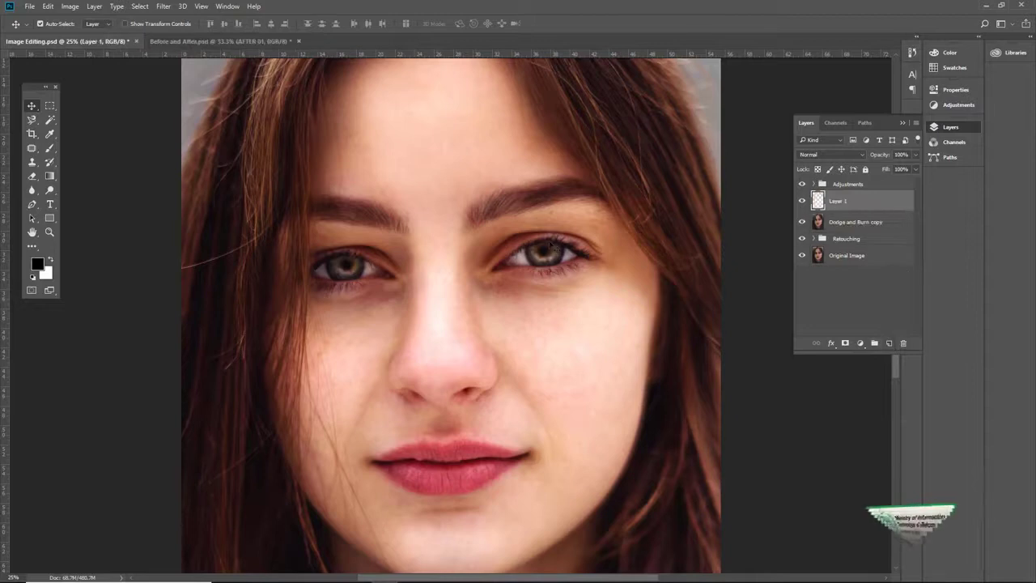
# Step: Set up the Brush tool with 9% opacity and 84% flow for painting on the face at 50% zoom
pyautogui.press('z')
pyautogui.click(437, 257)
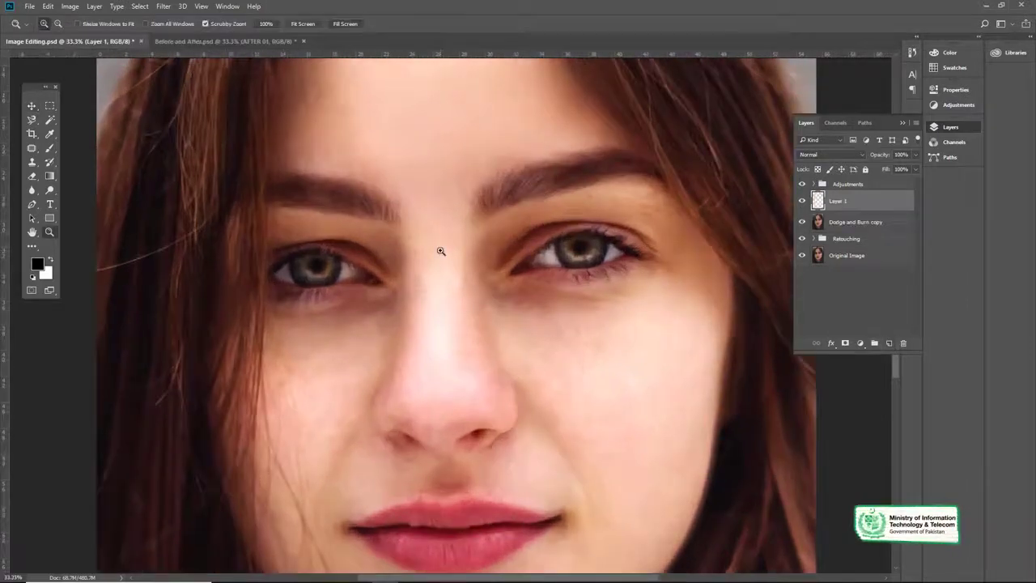
pyautogui.click(440, 251)
pyautogui.press('v')
pyautogui.moveTo(456, 203); pyautogui.dragTo(453, 225)
pyautogui.press('b')
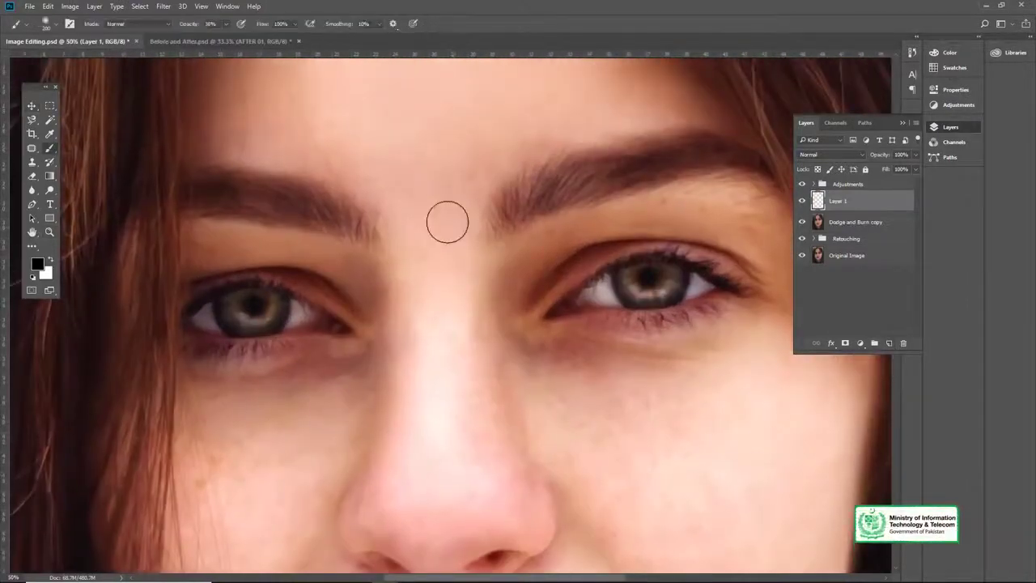
pyautogui.click(50, 148)
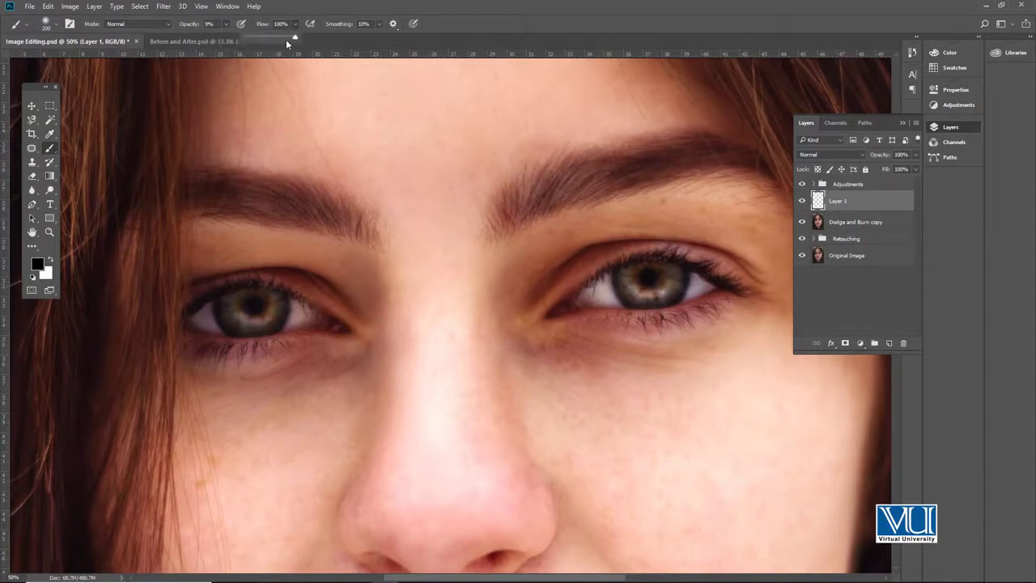
pyautogui.click(288, 37)
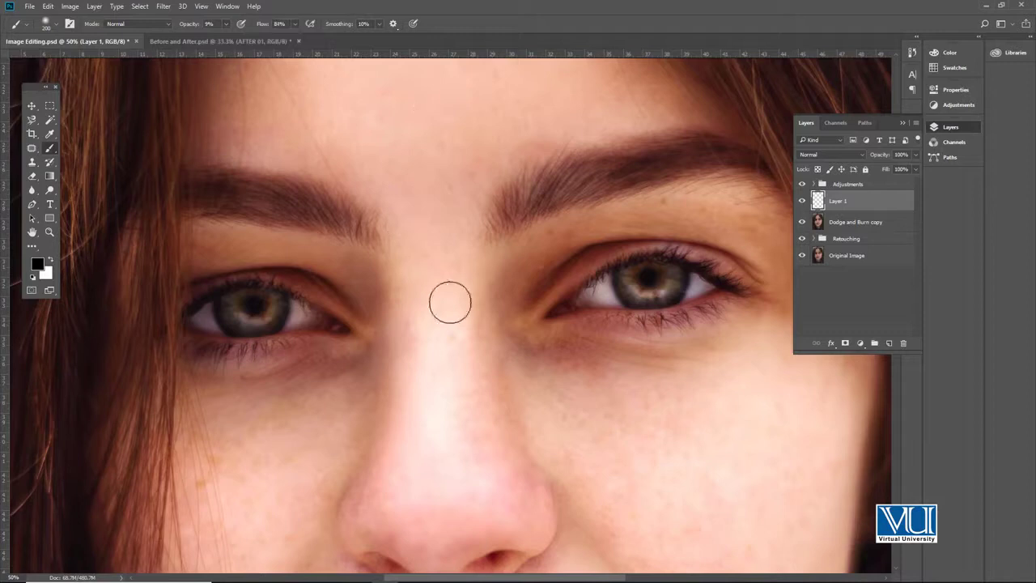
# Step: Sample skin tones from the forehead and paint over its uneven patches with a 300 px brush
pyautogui.moveTo(400, 276); pyautogui.dragTo(405, 365)
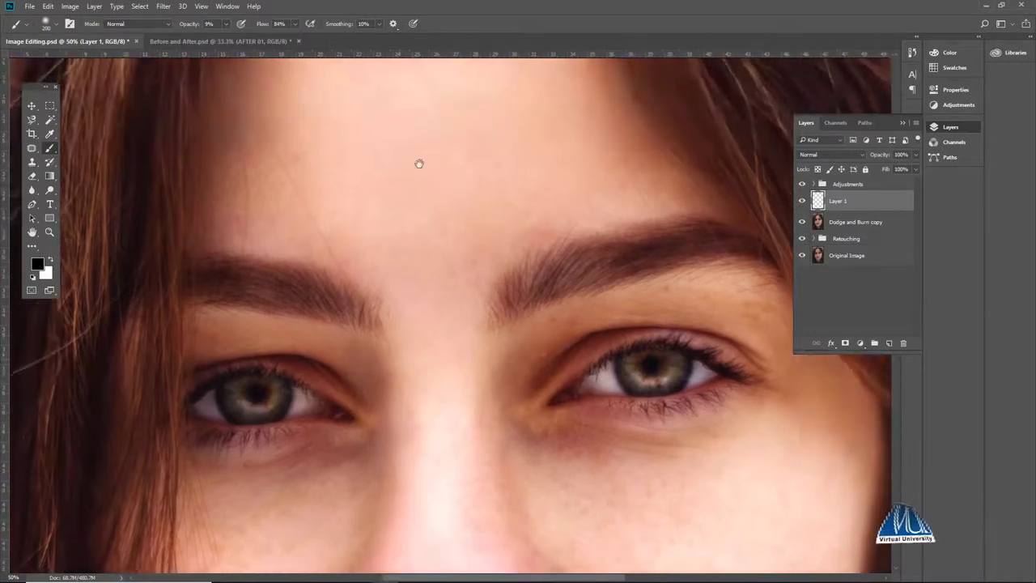
pyautogui.moveTo(419, 162); pyautogui.dragTo(421, 238)
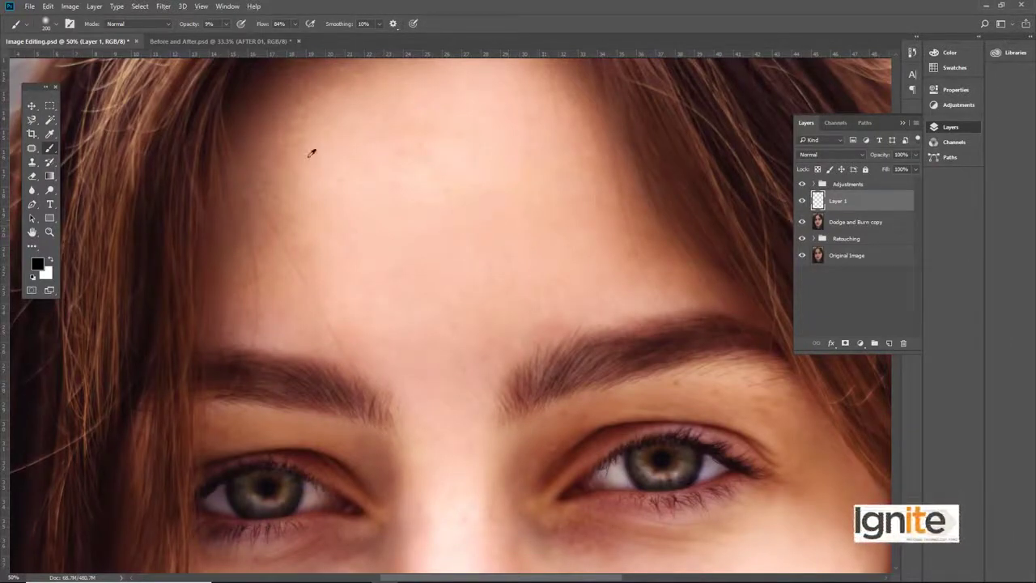
pyautogui.keyDown('alt'); pyautogui.click(499, 228); pyautogui.keyUp('alt')
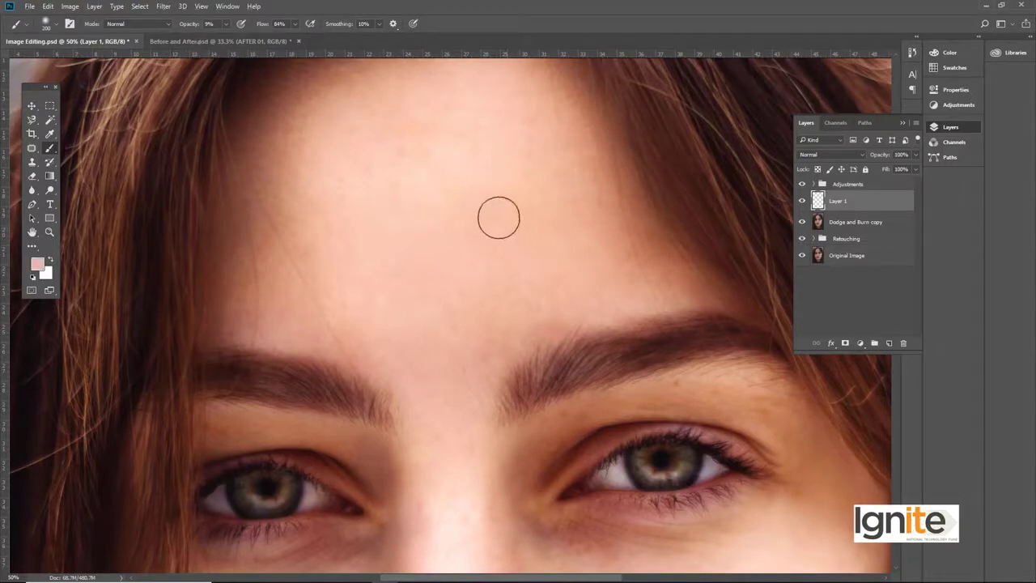
pyautogui.press(']')
pyautogui.press(']')
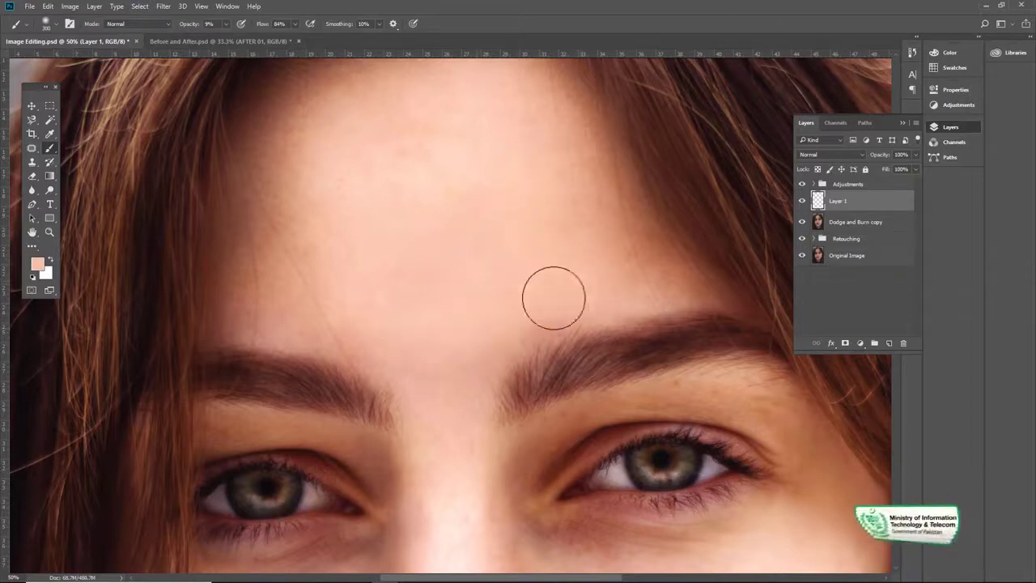
# Step: Blend the upper forehead and its shaded left edge near the hair with sampled tones and a 200 px brush
pyautogui.scroll(1, 585, 222)
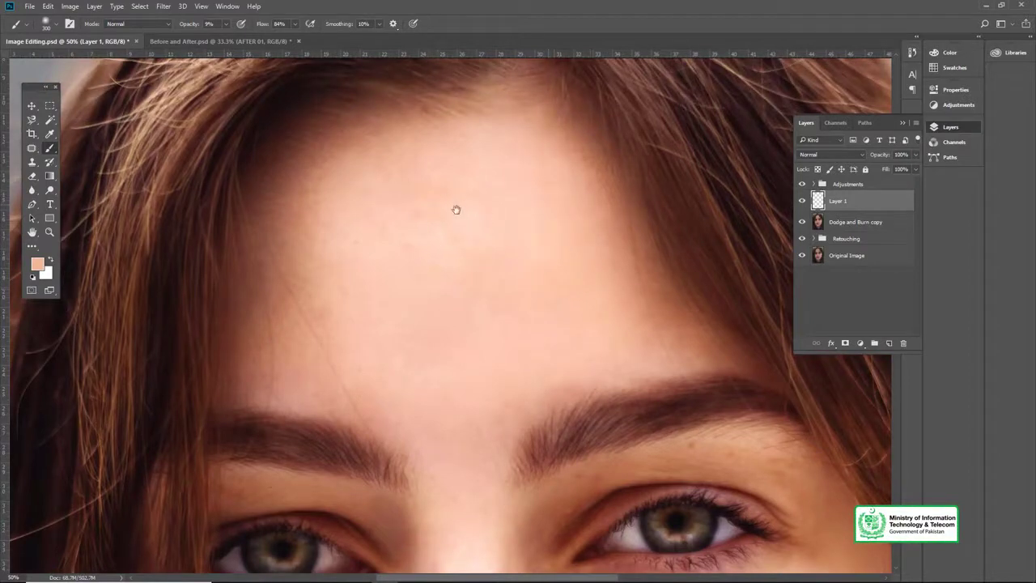
pyautogui.moveTo(454, 208); pyautogui.dragTo(507, 229)
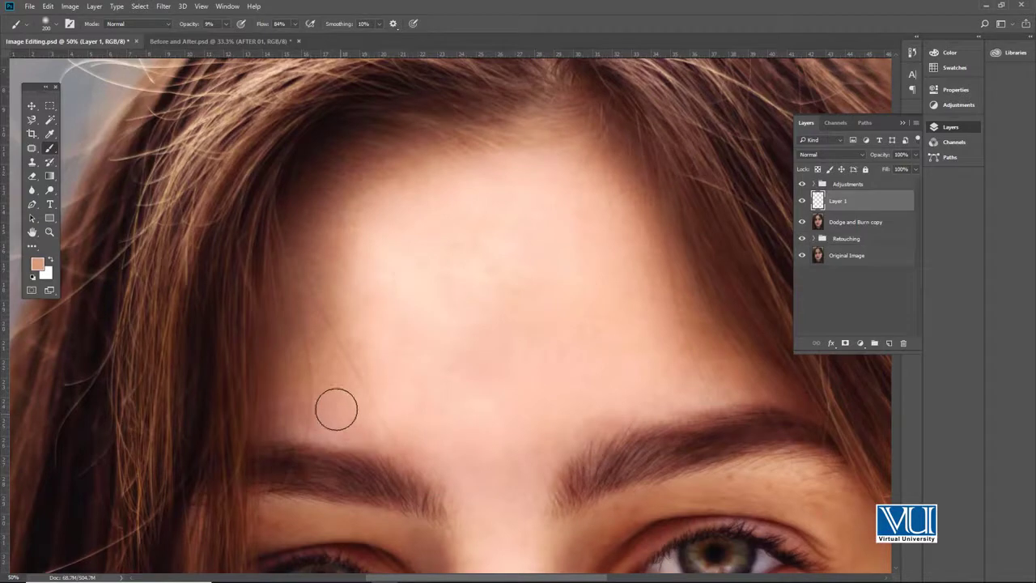
pyautogui.moveTo(331, 276); pyautogui.dragTo(340, 320)
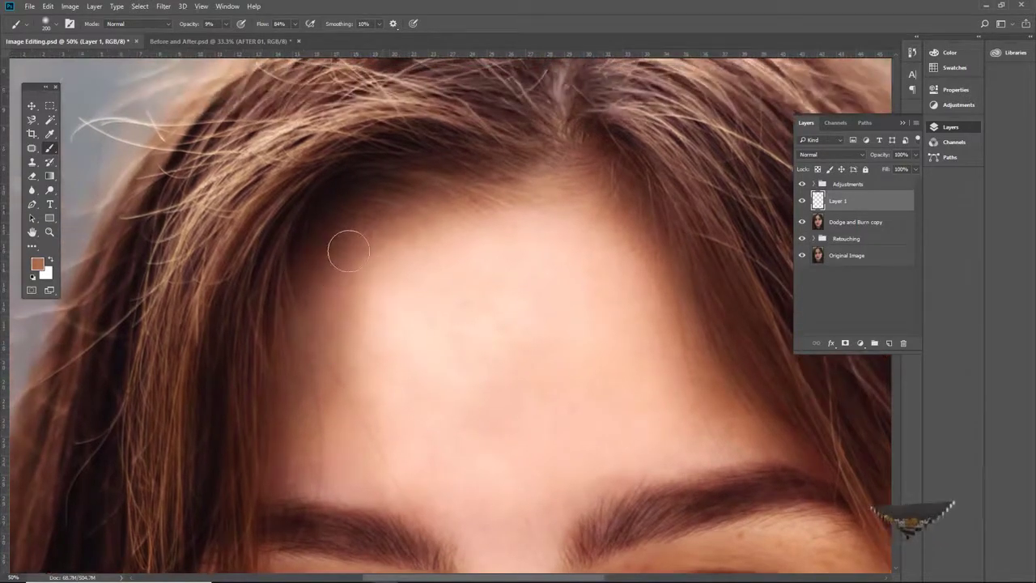
# Step: Smooth the skin between the eyebrows and down the nose bridge with sampled light tones and a 300 px brush
pyautogui.scroll(-5, 442, 218)
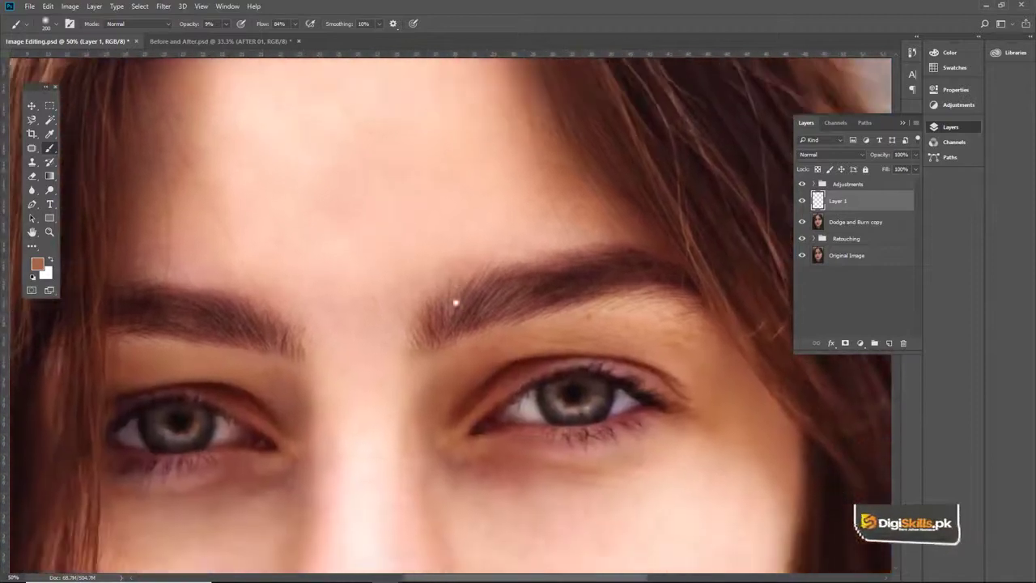
pyautogui.scroll(-3, 456, 304)
pyautogui.hscroll(-2, 477, 299)
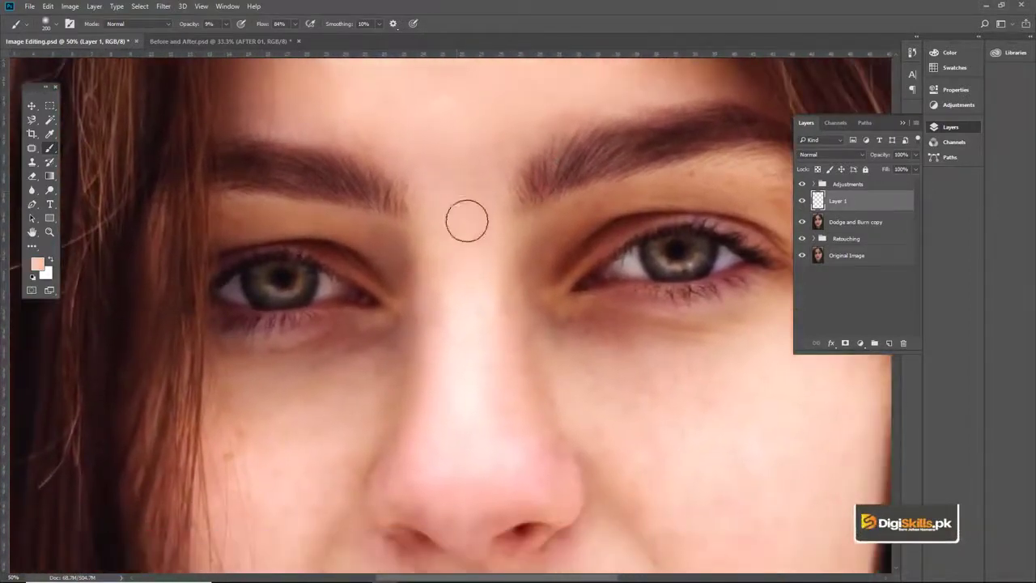
pyautogui.press(']')
pyautogui.press(']')
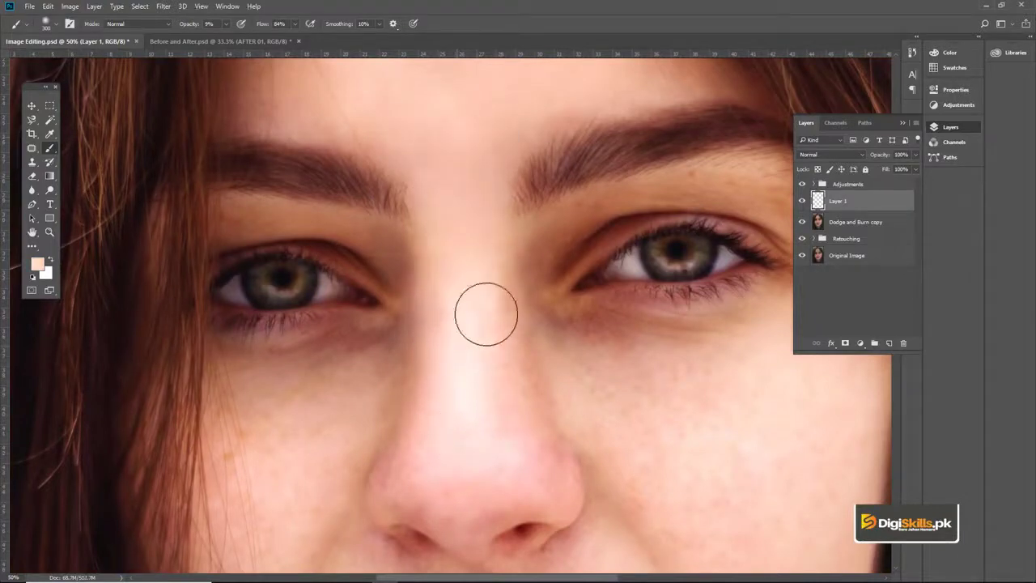
pyautogui.keyDown('alt'); pyautogui.click(486, 374); pyautogui.keyUp('alt')
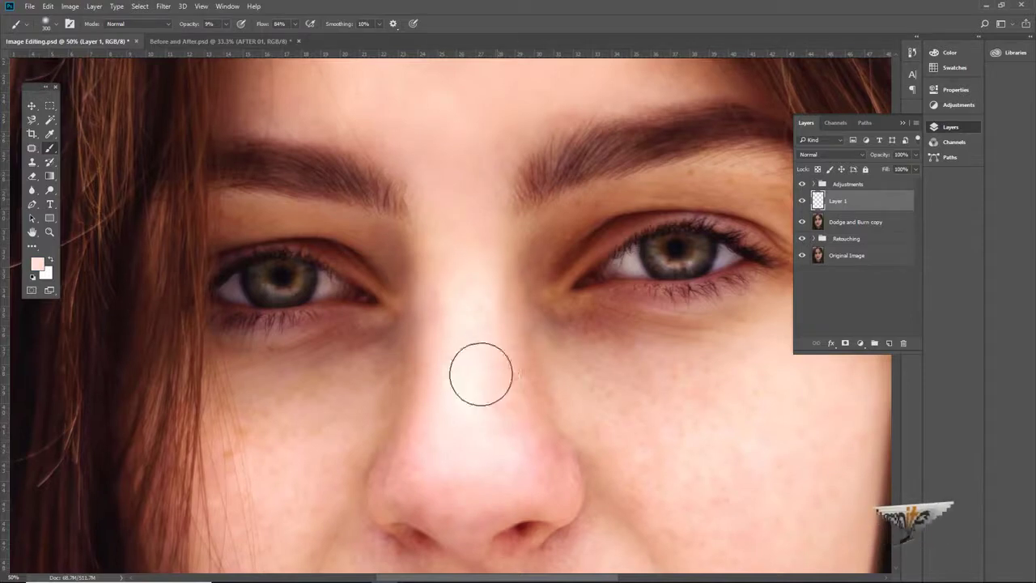
# Step: Blend the inner eye corners and the skin between eyes and brows with sampled darker tones and a 150 px brush
pyautogui.press('[')
pyautogui.press('[')
pyautogui.press(']')
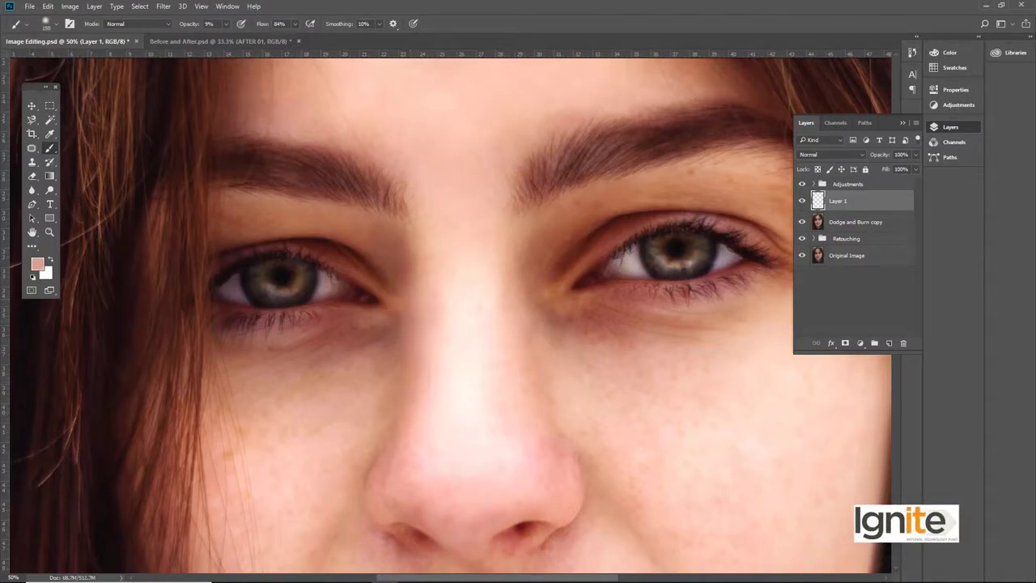
pyautogui.moveTo(397, 259); pyautogui.dragTo(405, 285)
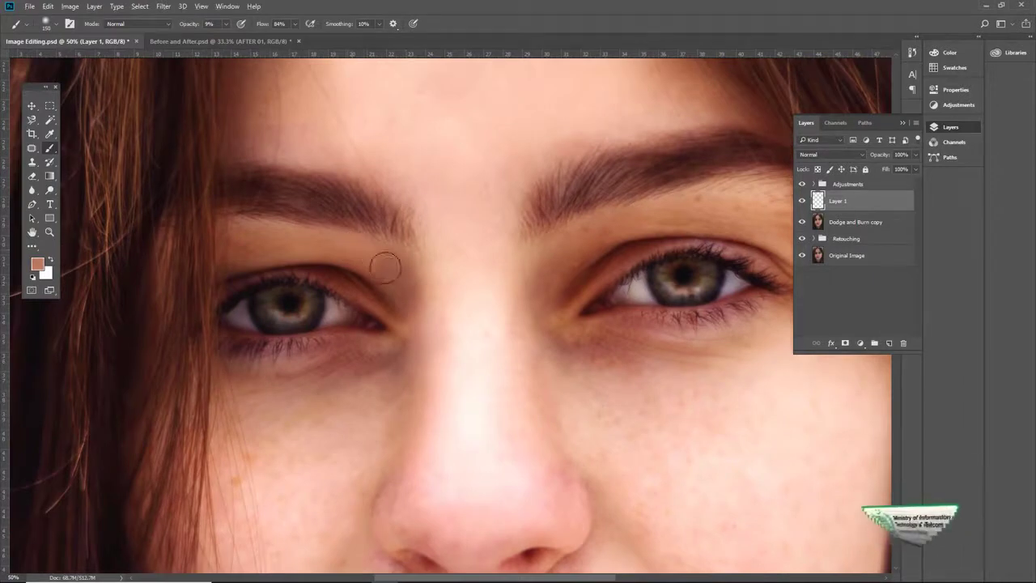
pyautogui.keyDown('alt'); pyautogui.click(564, 259); pyautogui.keyUp('alt')
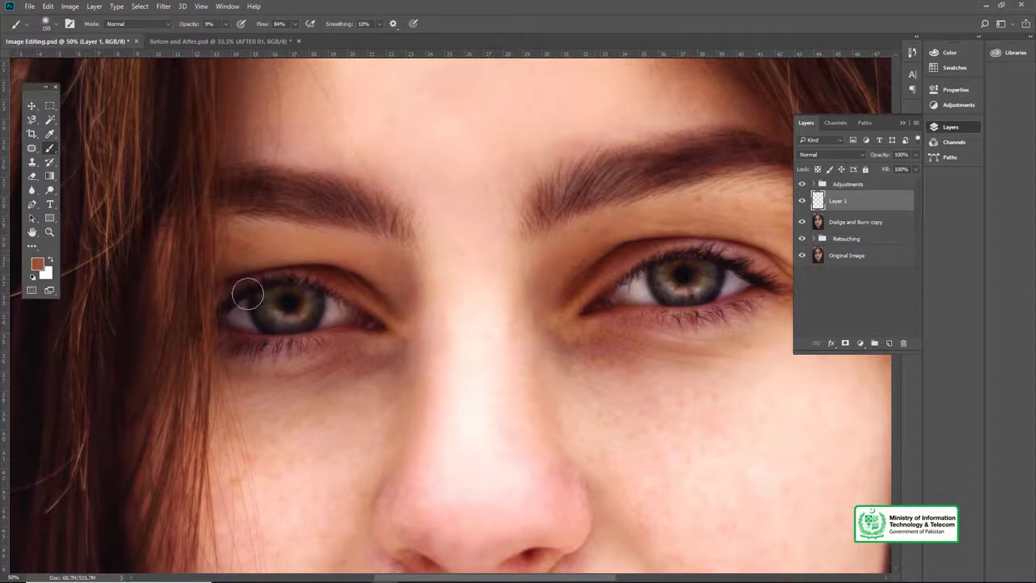
pyautogui.keyDown('alt'); pyautogui.click(329, 244); pyautogui.keyUp('alt')
# Step: Even out the under-eye area and upper cheek below the left-hand eye with sampled tones and a 200 px brush
pyautogui.moveTo(480, 404)
pyautogui.mouseDown()
pyautogui.moveTo(469, 190)
pyautogui.moveTo(381, 307)
pyautogui.mouseUp()
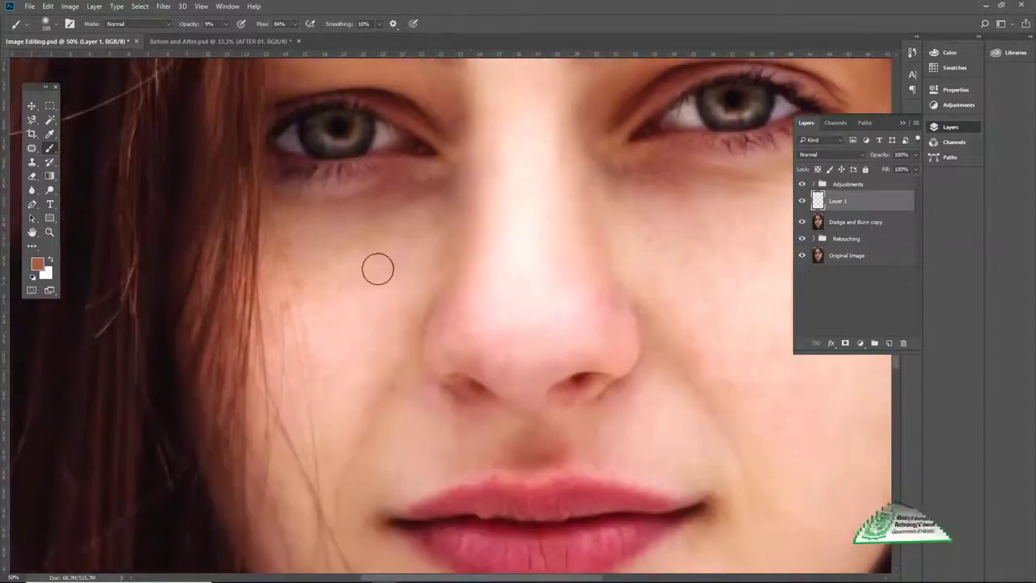
pyautogui.keyDown('alt'); pyautogui.click(395, 241); pyautogui.keyUp('alt')
pyautogui.moveTo(429, 213)
pyautogui.mouseDown()
pyautogui.moveTo(356, 225)
pyautogui.moveTo(452, 209)
pyautogui.moveTo(341, 218)
pyautogui.moveTo(320, 233)
pyautogui.moveTo(374, 244)
pyautogui.moveTo(418, 209)
pyautogui.moveTo(396, 238)
pyautogui.mouseUp()
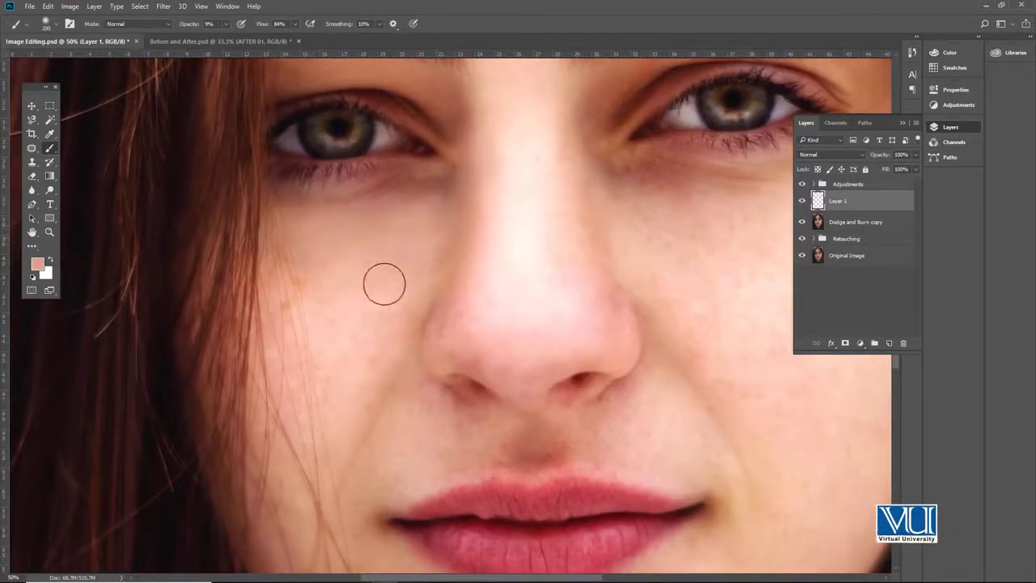
pyautogui.moveTo(430, 196)
pyautogui.mouseDown()
pyautogui.moveTo(388, 226)
pyautogui.moveTo(431, 236)
pyautogui.mouseUp()
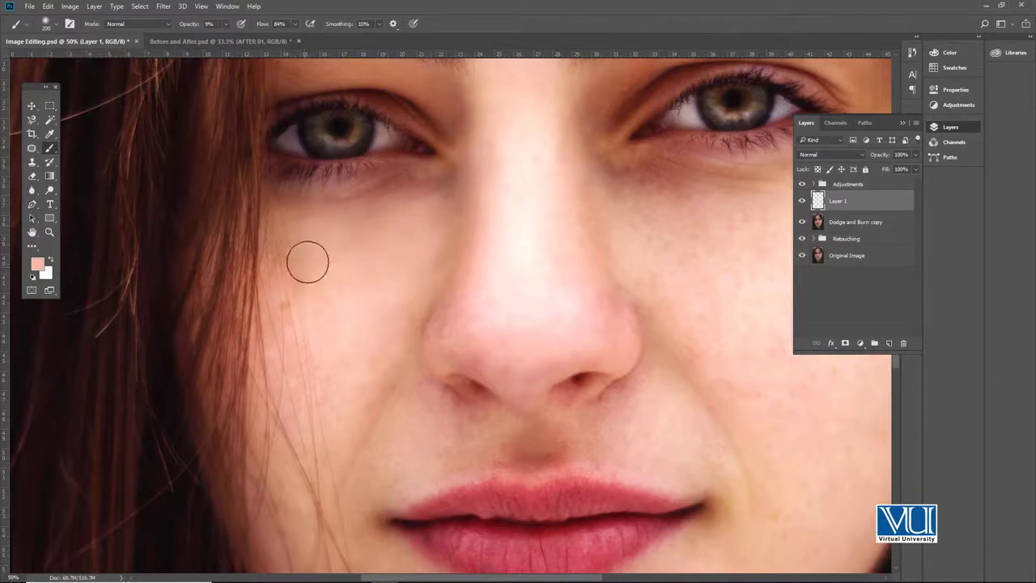
pyautogui.moveTo(376, 286); pyautogui.dragTo(370, 250)
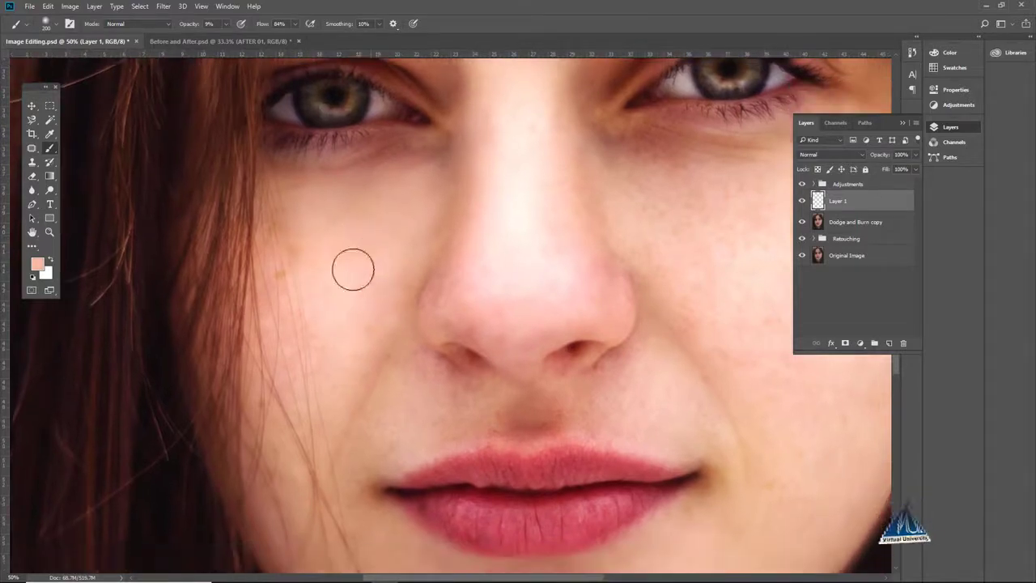
# Step: Smooth the broad area of the left-hand cheek with a sampled peach tone and a 400 px brush
pyautogui.press(']')
pyautogui.press(']')
pyautogui.press(']')
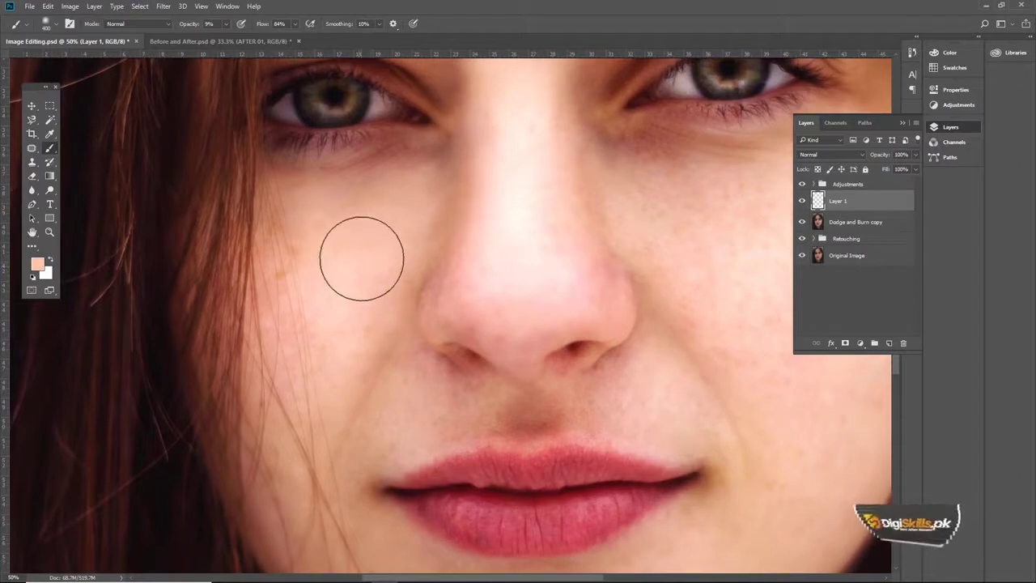
# Step: Smooth the right-hand cheek up to its outer edge with sampled light skin tones and the 400 px brush
pyautogui.moveTo(370, 197); pyautogui.dragTo(240, 225)
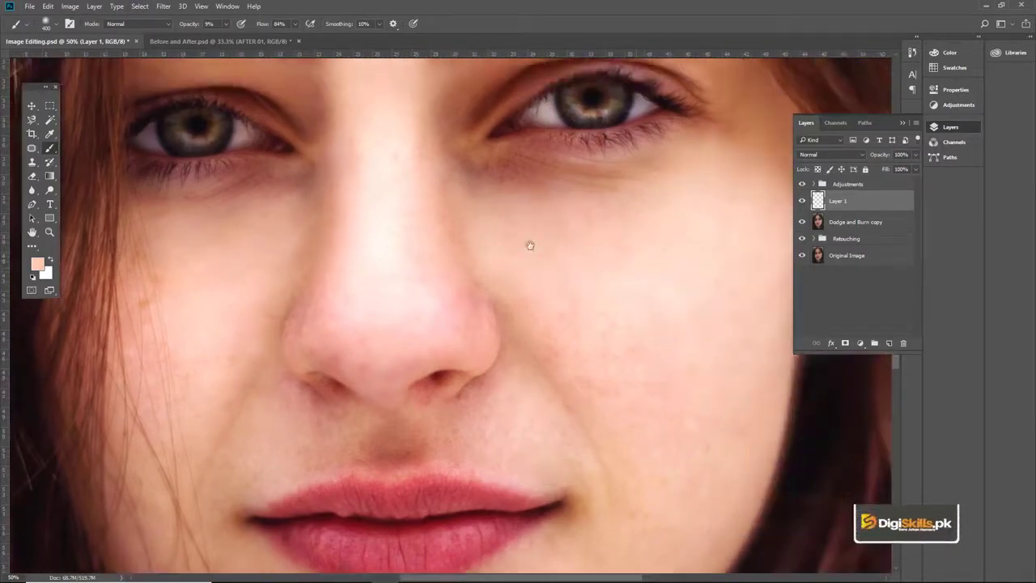
pyautogui.moveTo(530, 246); pyautogui.dragTo(494, 240)
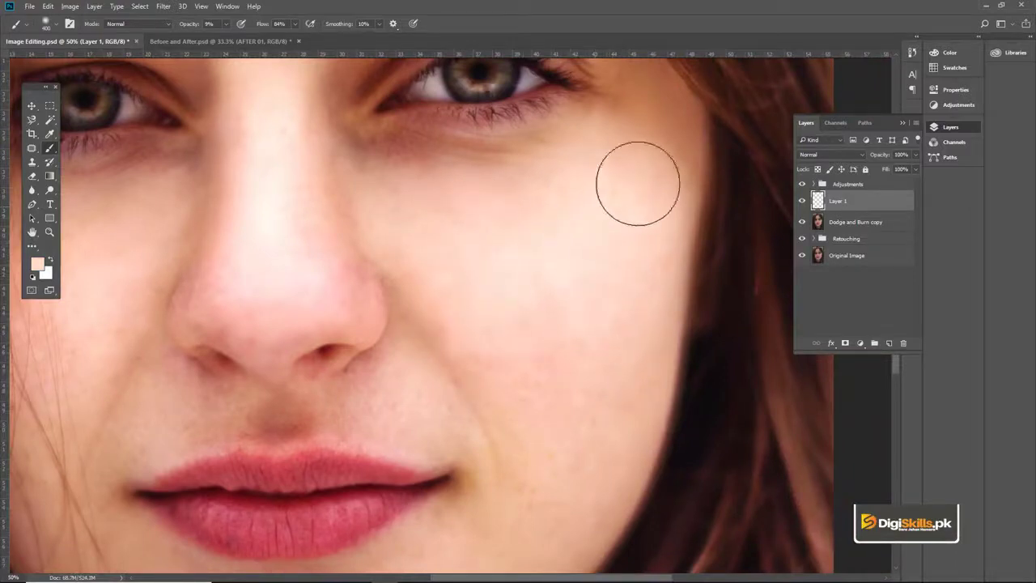
pyautogui.moveTo(481, 218); pyautogui.dragTo(518, 270)
# Step: Reduce the brush to 250 px and blend the skin beneath the right-hand eye with a sampled cheek tone
pyautogui.press('[')
pyautogui.press('[')
pyautogui.keyDown('alt'); pyautogui.click(504, 230); pyautogui.keyUp('alt')
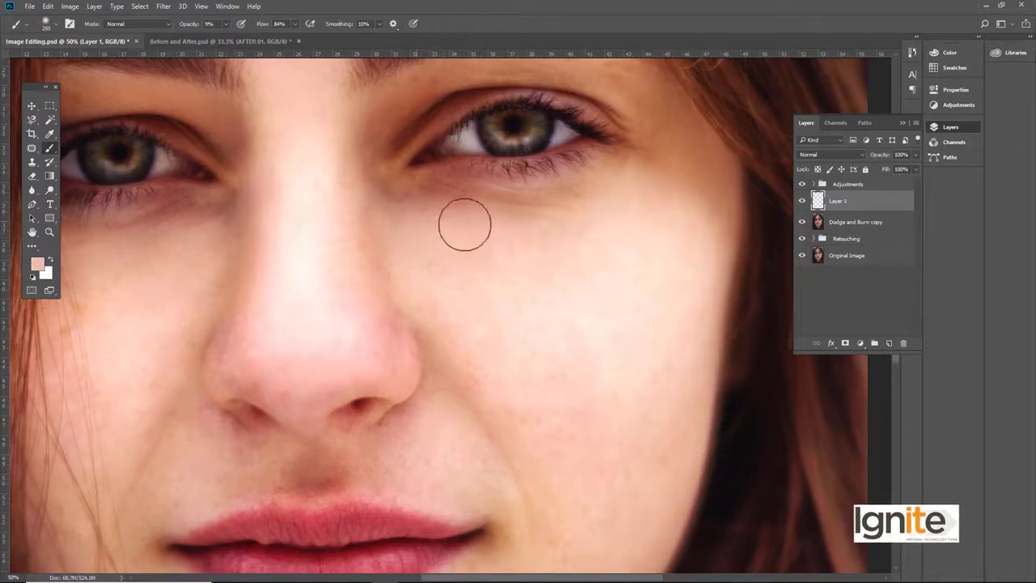
# Step: Blend the outer corner, temple and brow bone around the right-hand eye with sampled skin tones
pyautogui.press('space')
pyautogui.moveTo(592, 232); pyautogui.dragTo(566, 326)
pyautogui.keyDown('alt'); pyautogui.click(623, 273); pyautogui.keyUp('alt')
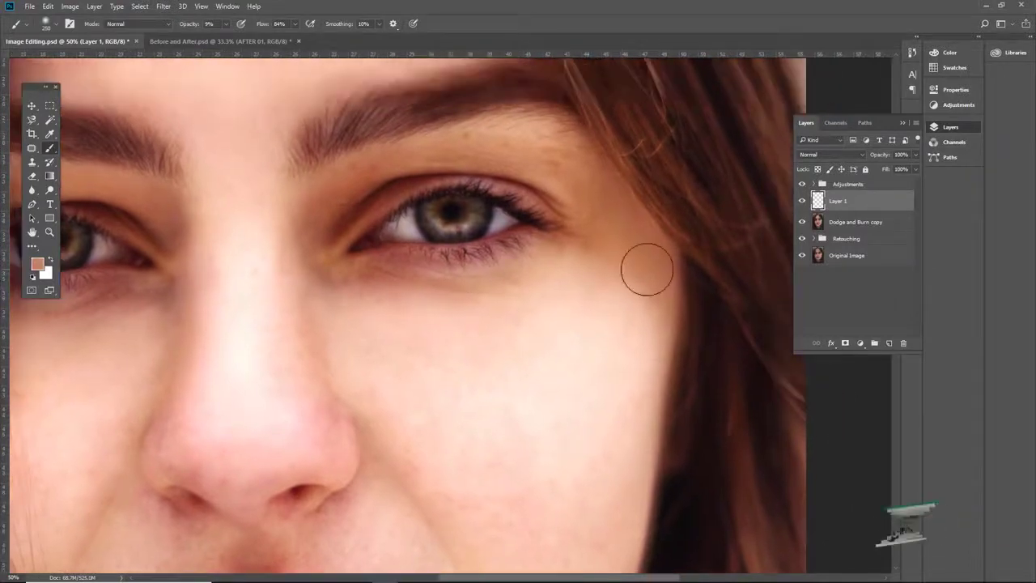
pyautogui.moveTo(572, 172)
pyautogui.mouseDown()
pyautogui.moveTo(595, 155)
pyautogui.moveTo(582, 168)
pyautogui.mouseUp()
pyautogui.keyDown('alt'); pyautogui.click(561, 160); pyautogui.keyUp('alt')
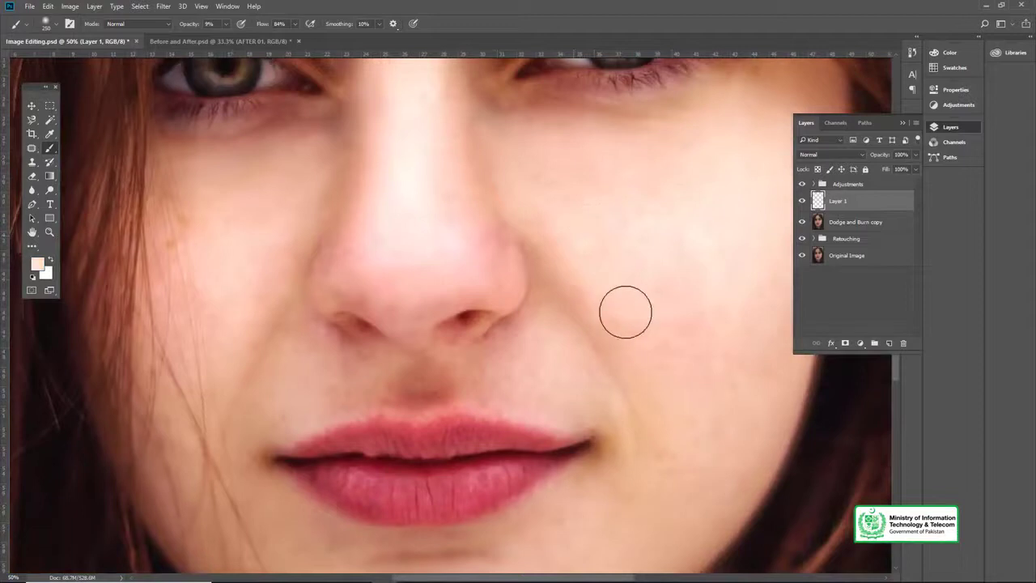
# Step: Even out the skin beside the nose and above the upper lip with a darker sampled skin tone
pyautogui.moveTo(630, 229); pyautogui.dragTo(604, 170)
pyautogui.moveTo(483, 317); pyautogui.dragTo(516, 301)
pyautogui.keyDown('alt'); pyautogui.click(462, 316); pyautogui.keyUp('alt')
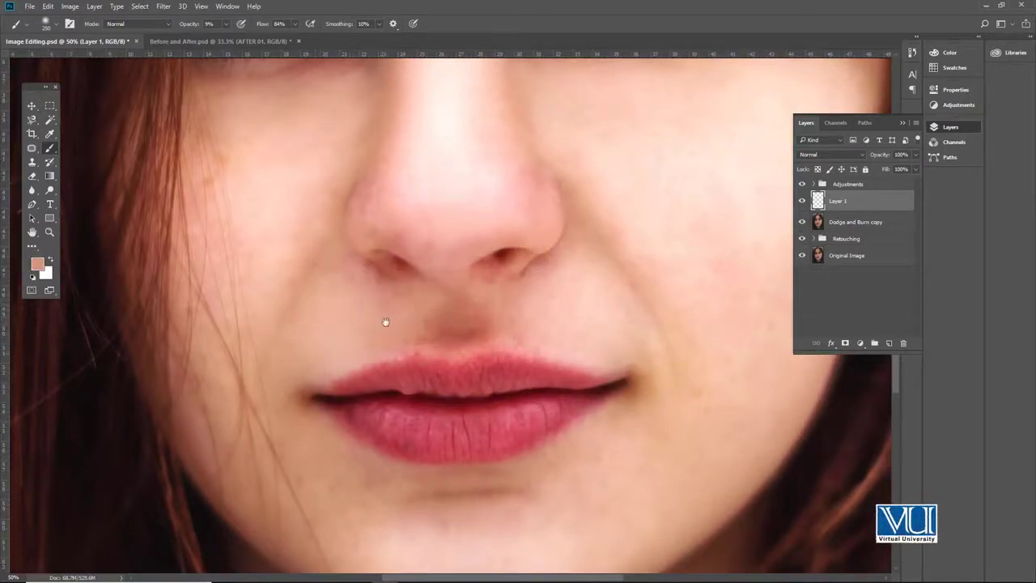
# Step: Blend the skin around the mouth corner and chin with sampled skin tones
pyautogui.moveTo(386, 322); pyautogui.dragTo(432, 304)
pyautogui.moveTo(415, 384); pyautogui.dragTo(429, 246)
pyautogui.keyDown('alt'); pyautogui.click(388, 319); pyautogui.keyUp('alt')
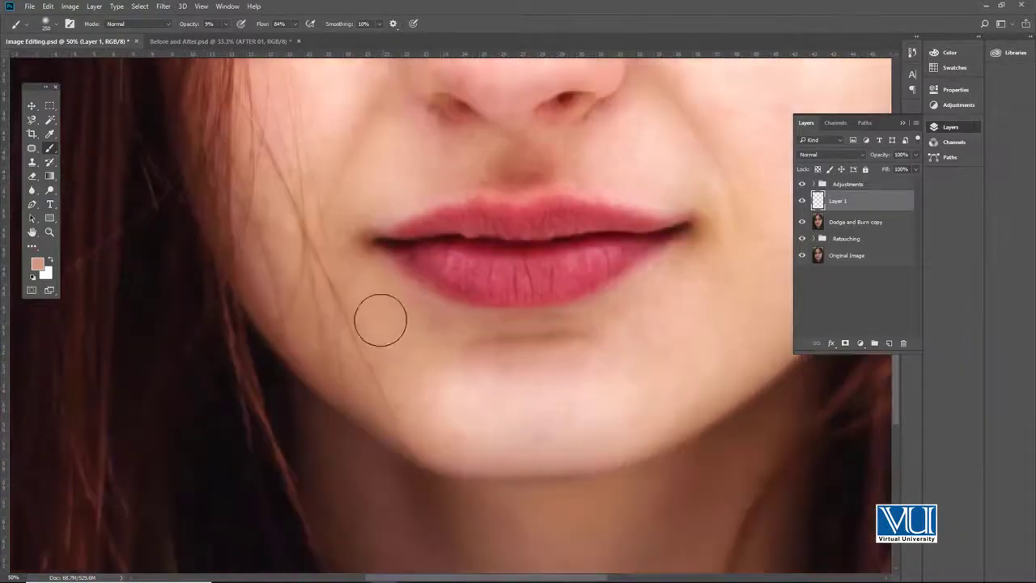
pyautogui.moveTo(568, 362); pyautogui.dragTo(470, 411)
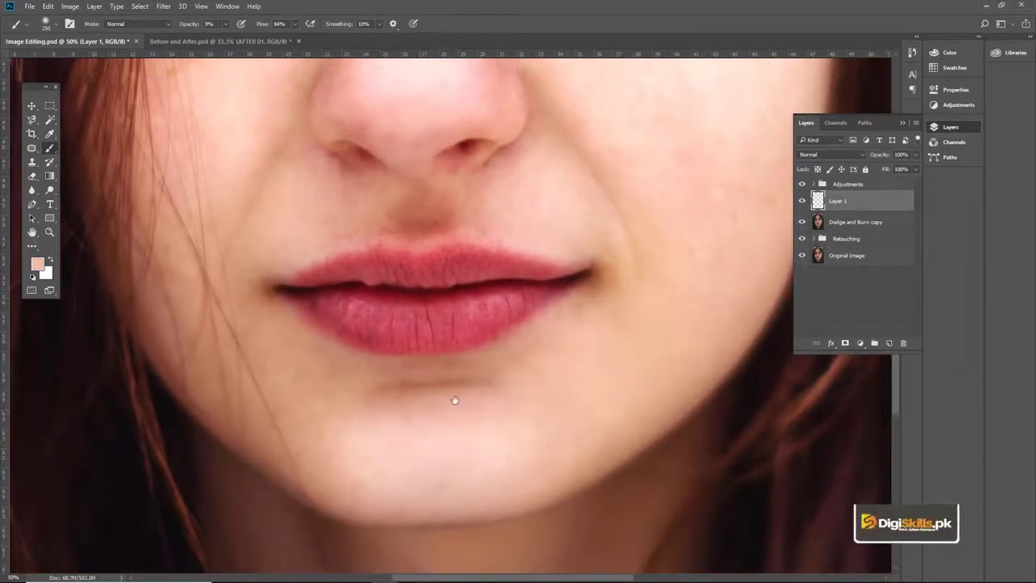
# Step: Reduce the brush to 100 px and soften the skin just beneath the lower lip with a sampled tone
pyautogui.scroll(6, 455, 400)
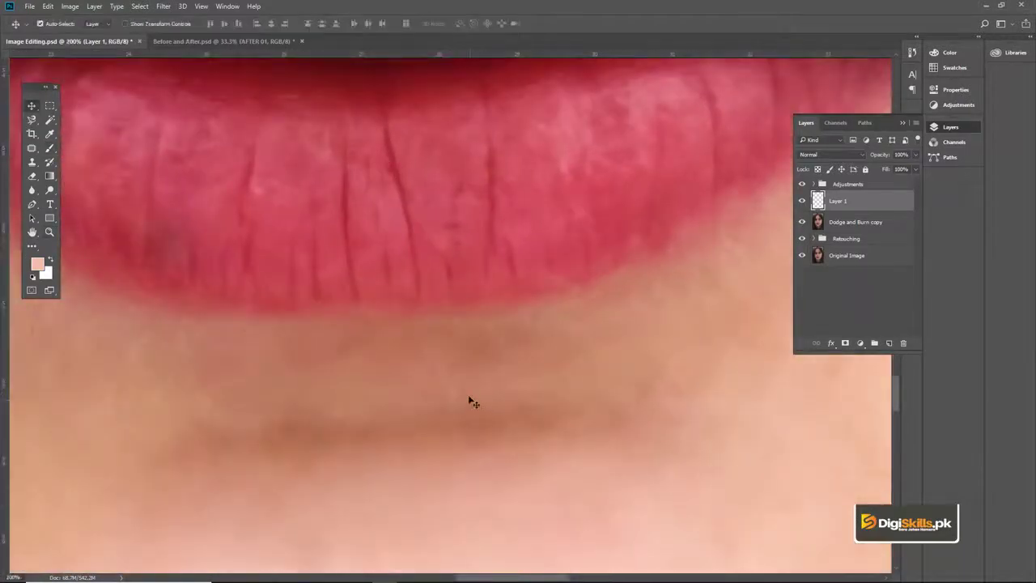
pyautogui.press('b')
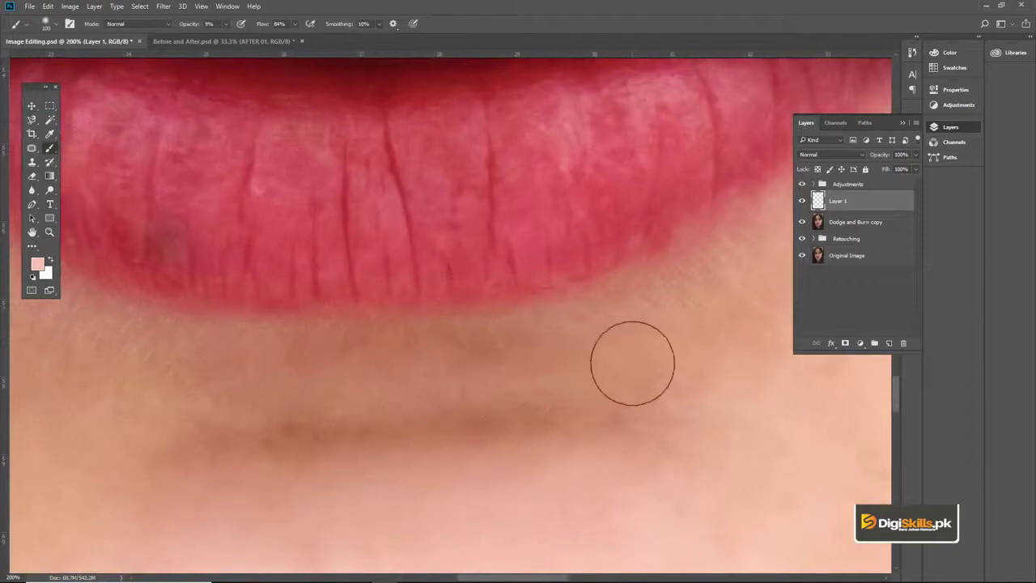
pyautogui.keyDown('alt'); pyautogui.click(632, 359); pyautogui.keyUp('alt')
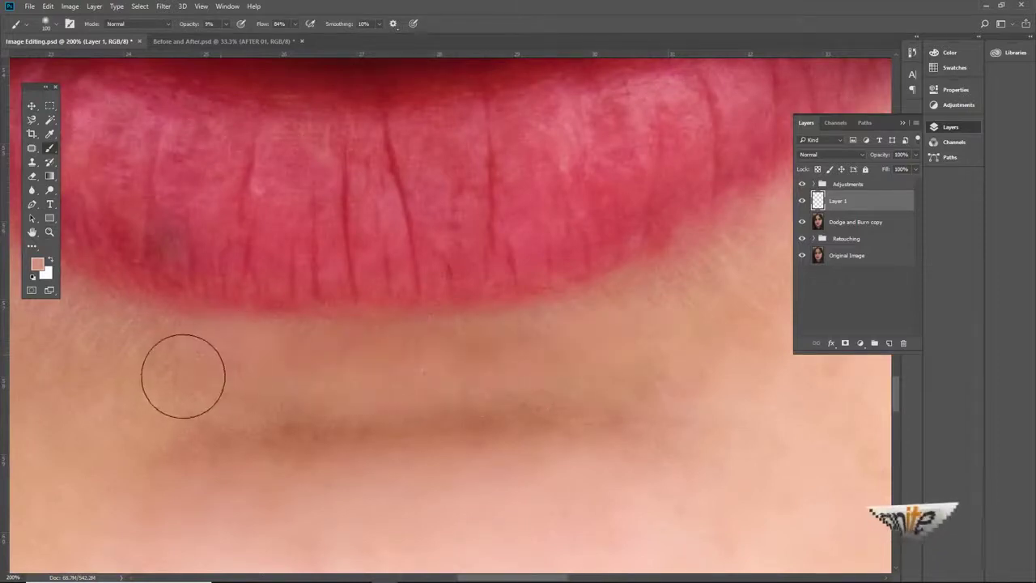
# Step: Even out the tip and sides of the nose with a sampled pink skin tone and a 250 px brush
pyautogui.press('z')
pyautogui.scroll(-5, 428, 342)
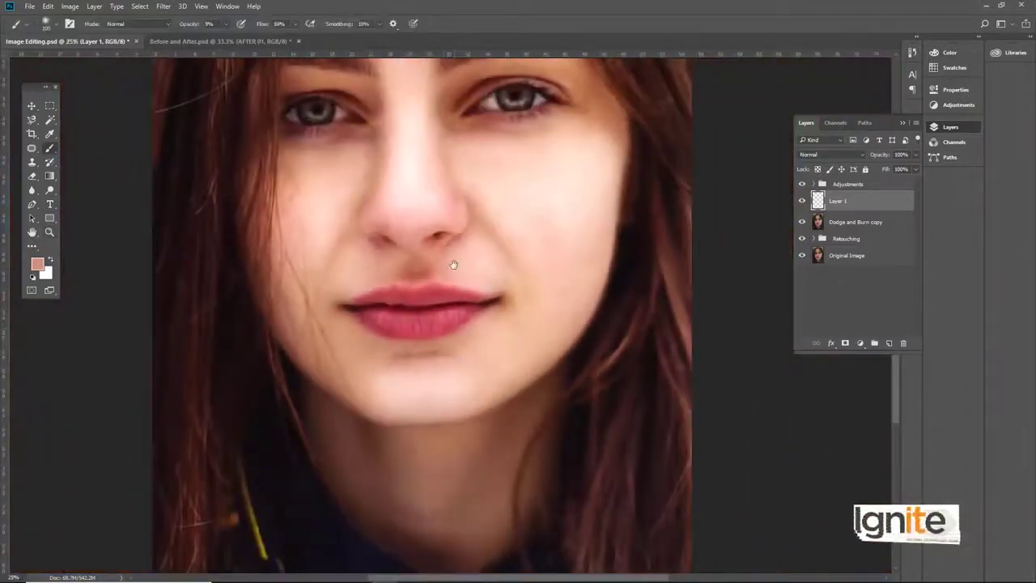
pyautogui.scroll(5, 437, 365)
pyautogui.scroll(3, 408, 394)
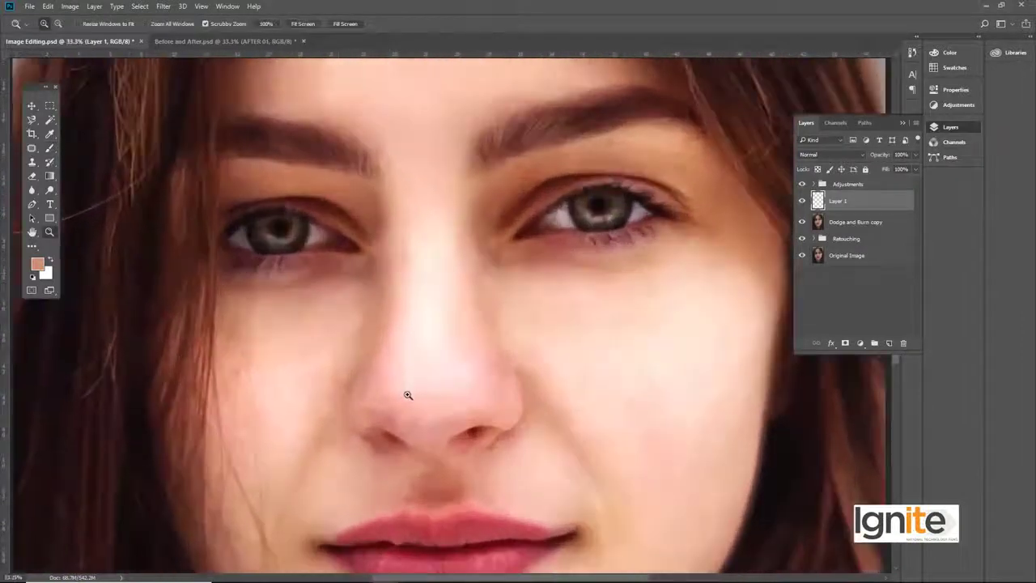
pyautogui.press('b')
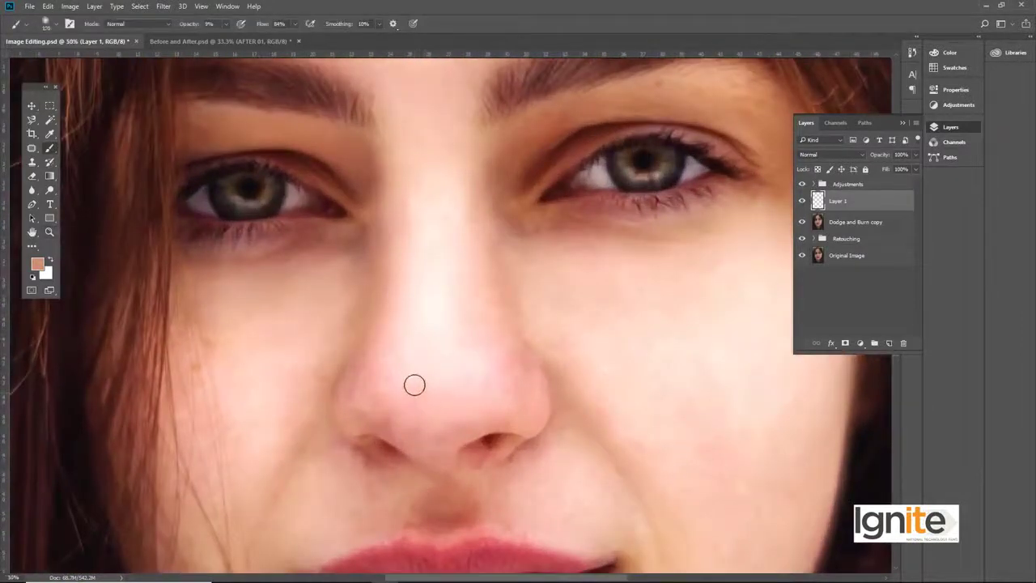
pyautogui.keyDown('alt'); pyautogui.click(385, 386); pyautogui.keyUp('alt')
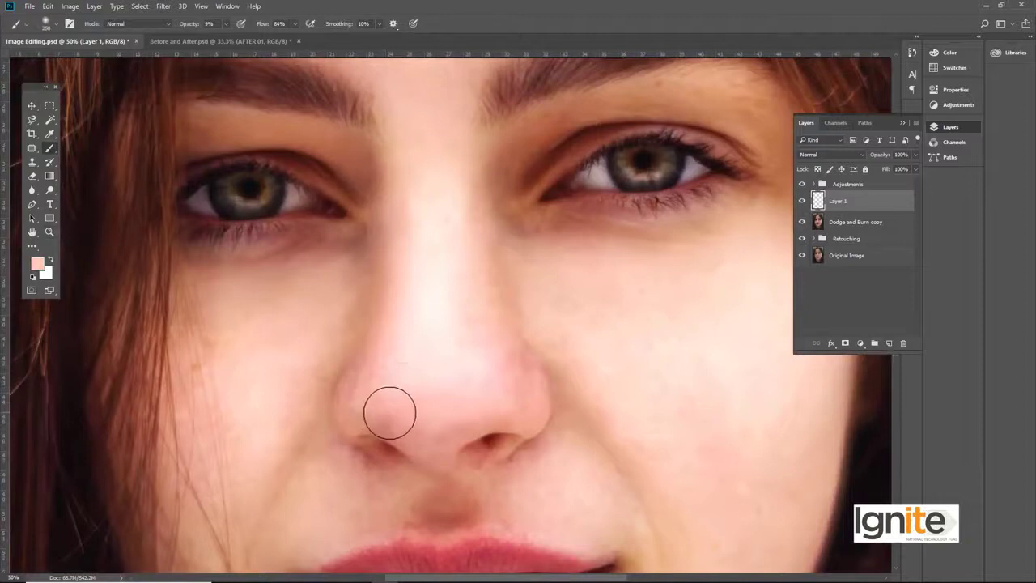
pyautogui.moveTo(356, 406)
pyautogui.mouseDown()
pyautogui.moveTo(379, 415)
pyautogui.moveTo(367, 385)
pyautogui.moveTo(359, 401)
pyautogui.moveTo(469, 397)
pyautogui.mouseUp()
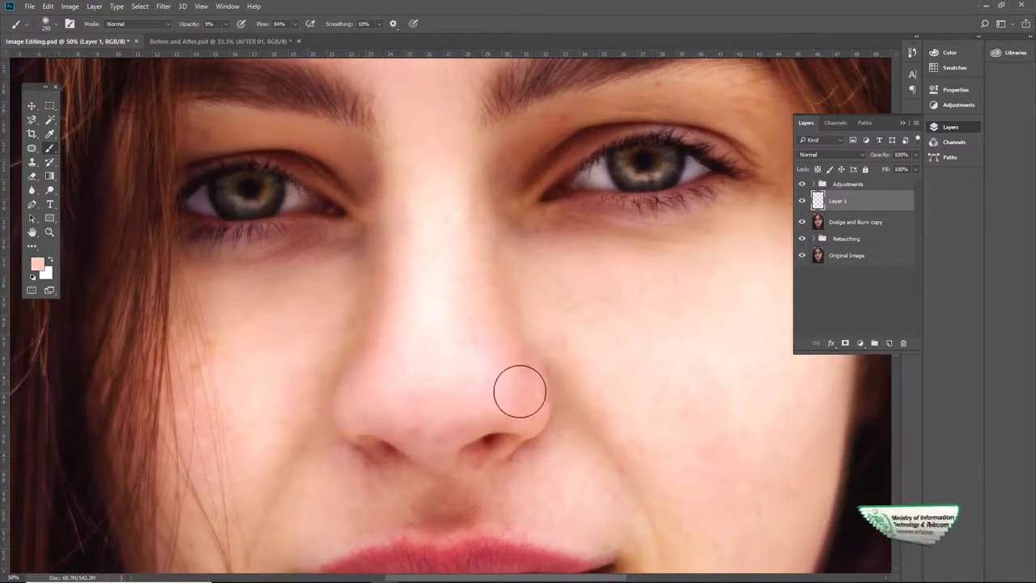
# Step: Blend the nose bridge and the forehead between the eyebrows with sampled light skin tones
pyautogui.moveTo(462, 308); pyautogui.dragTo(461, 376)
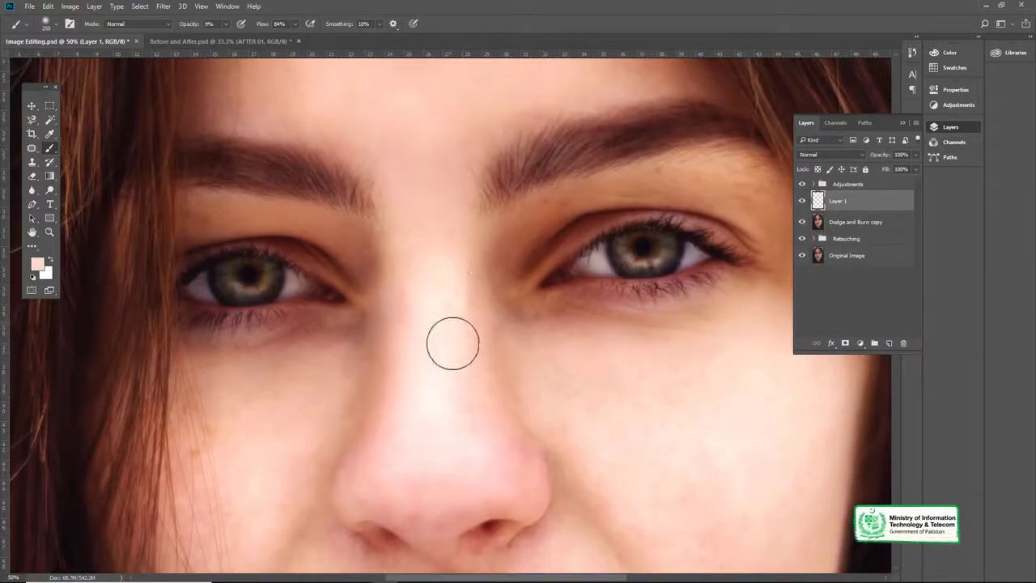
pyautogui.moveTo(474, 234); pyautogui.dragTo(473, 315)
pyautogui.click(489, 158)
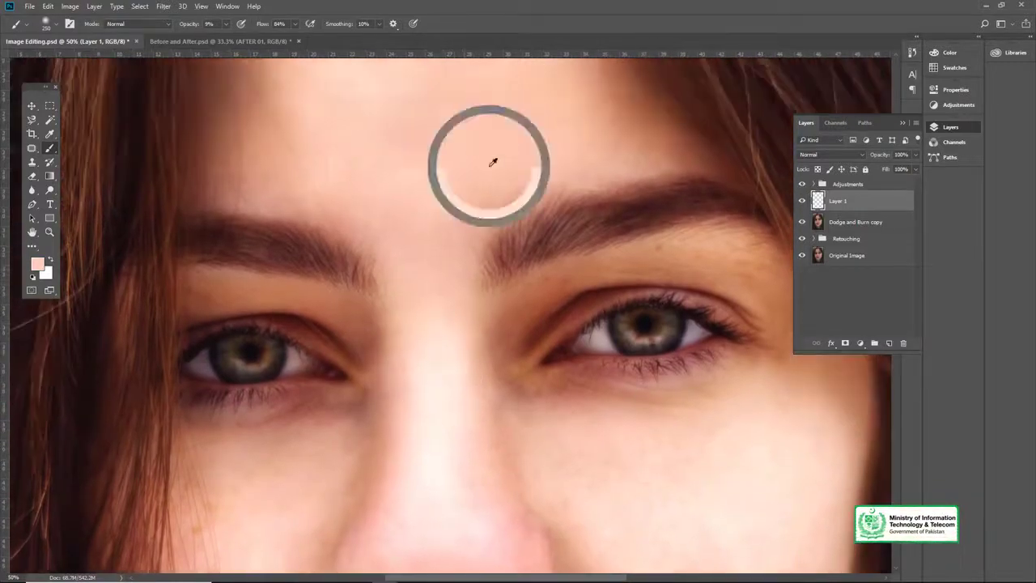
# Step: Rename the painted Layer 1 to "Brush"
pyautogui.hotkey('ctrl', '-')
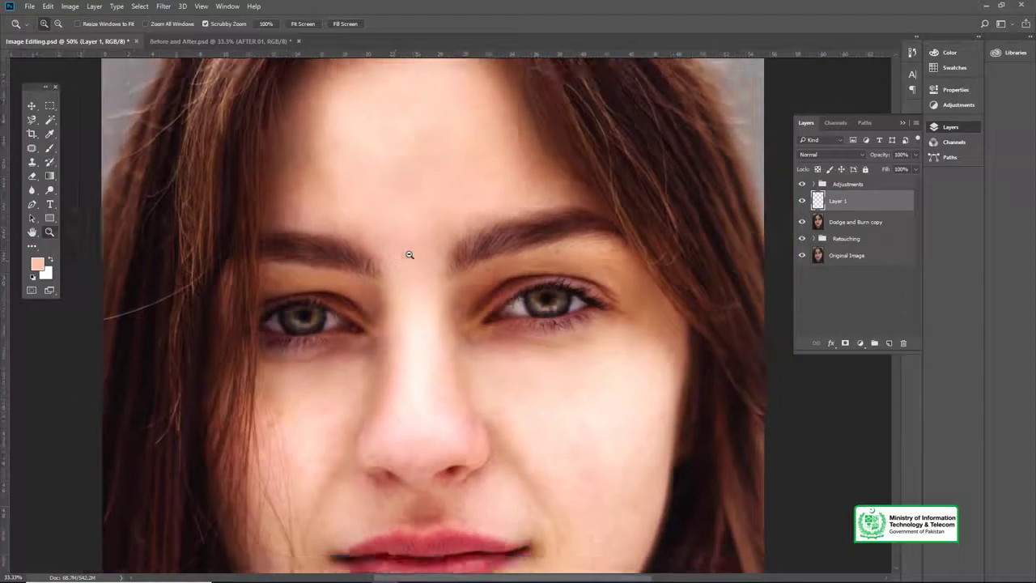
pyautogui.hotkey('ctrl', '-')
pyautogui.doubleClick(834, 199)
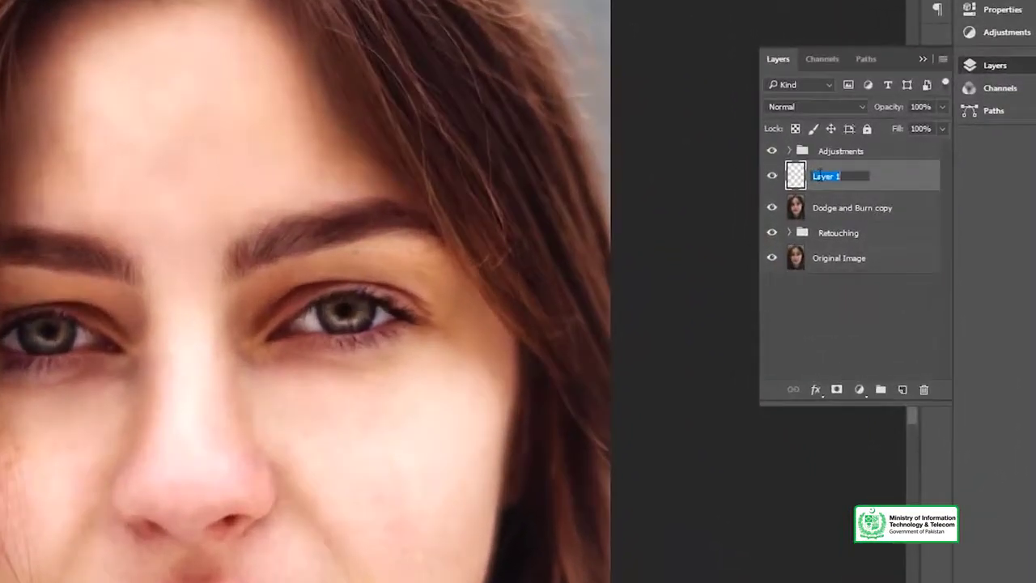
pyautogui.press('Return')
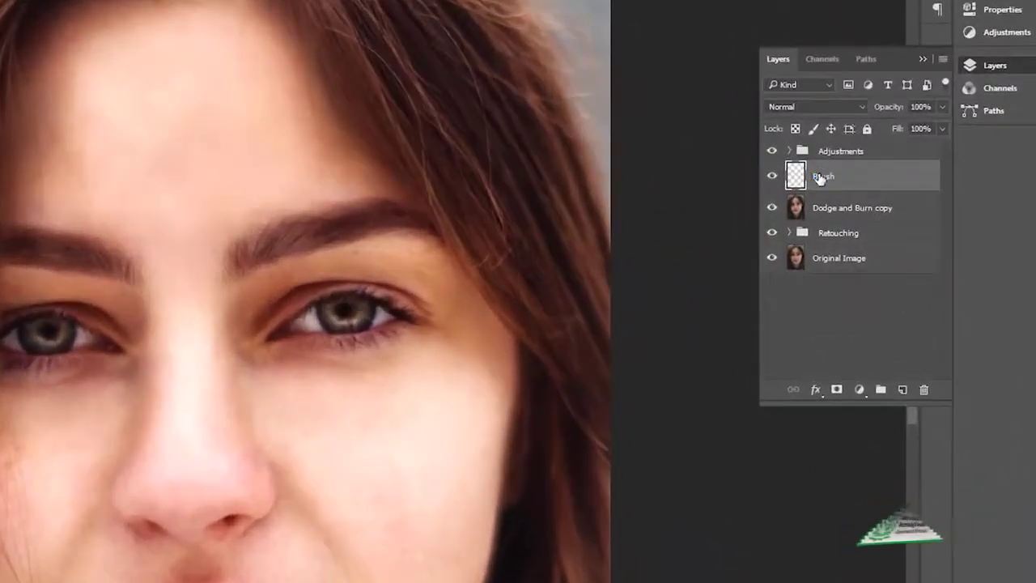
# Step: Toggle the Brush layer's visibility several times to compare the face with and without the painted skin tones
pyautogui.moveTo(409, 236); pyautogui.dragTo(429, 200)
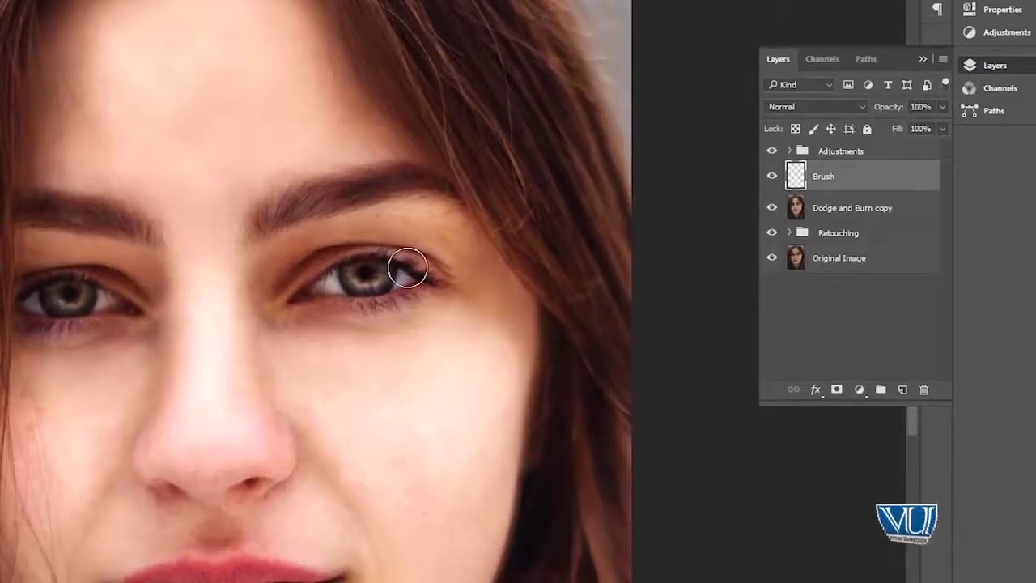
pyautogui.click(772, 177)
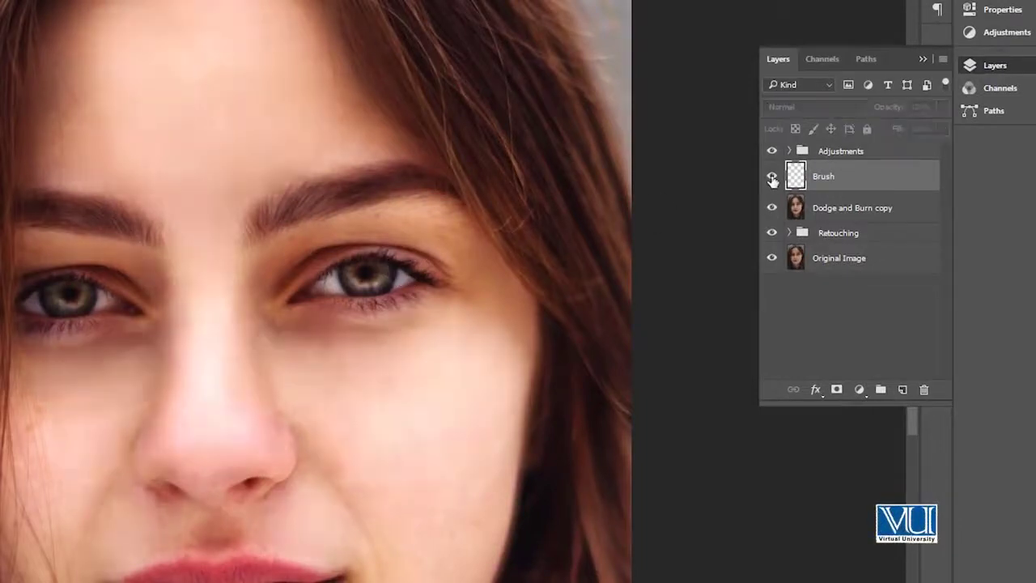
pyautogui.click(773, 177)
pyautogui.click(772, 176)
pyautogui.click(774, 177)
pyautogui.click(773, 178)
pyautogui.scroll(-3, 324, 178)
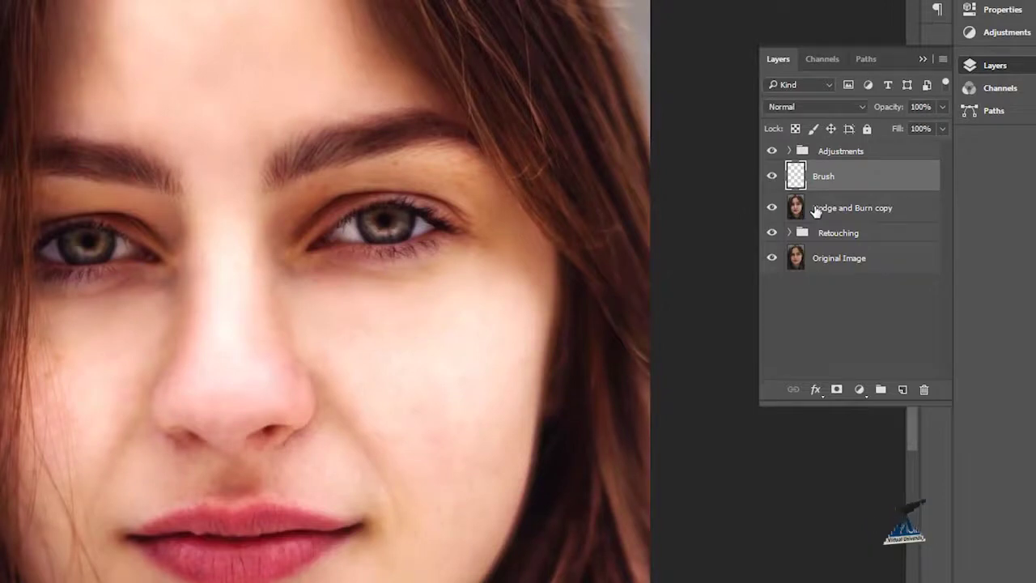
# Step: Rename the Dodge and Burn copy layer to "Smart Sharpen" and open the Smart Sharpen filter for it
pyautogui.click(824, 210)
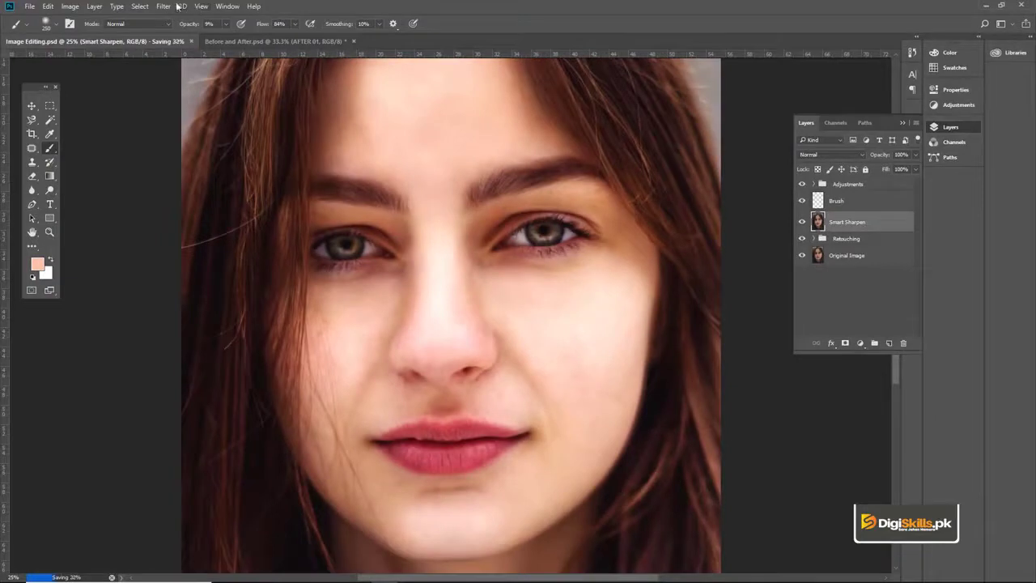
pyautogui.click(168, 6)
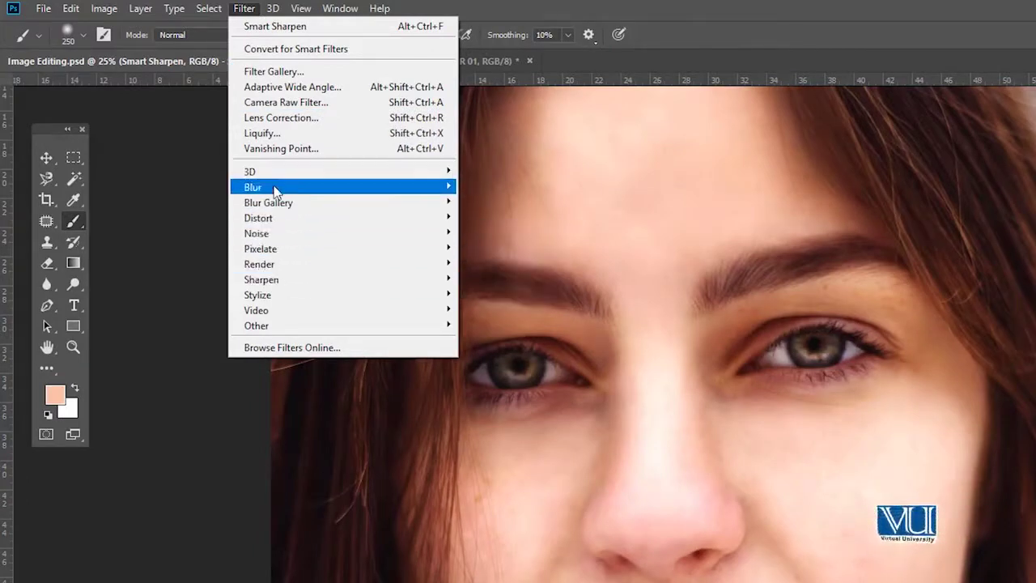
pyautogui.moveTo(283, 265)
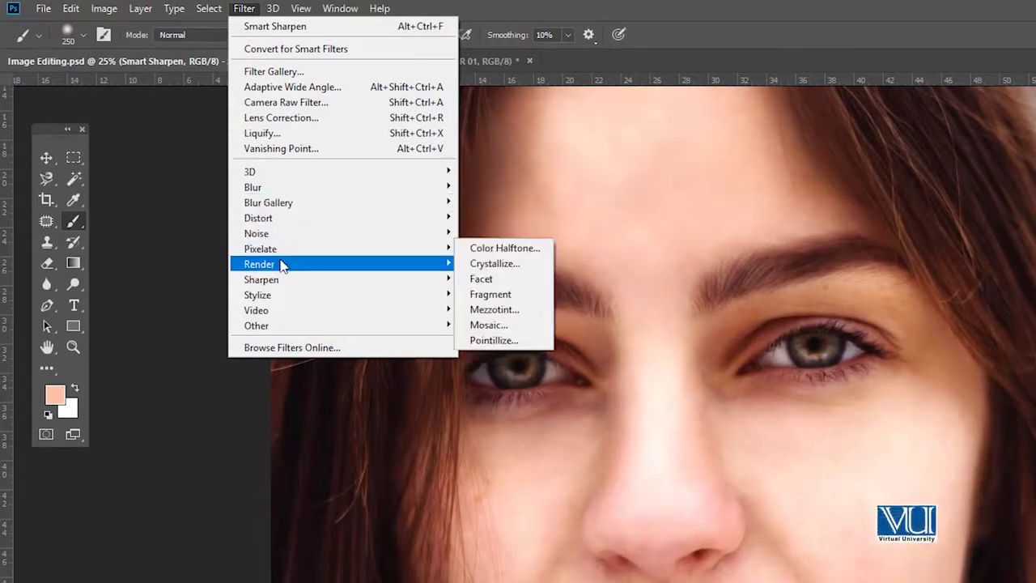
pyautogui.moveTo(287, 288)
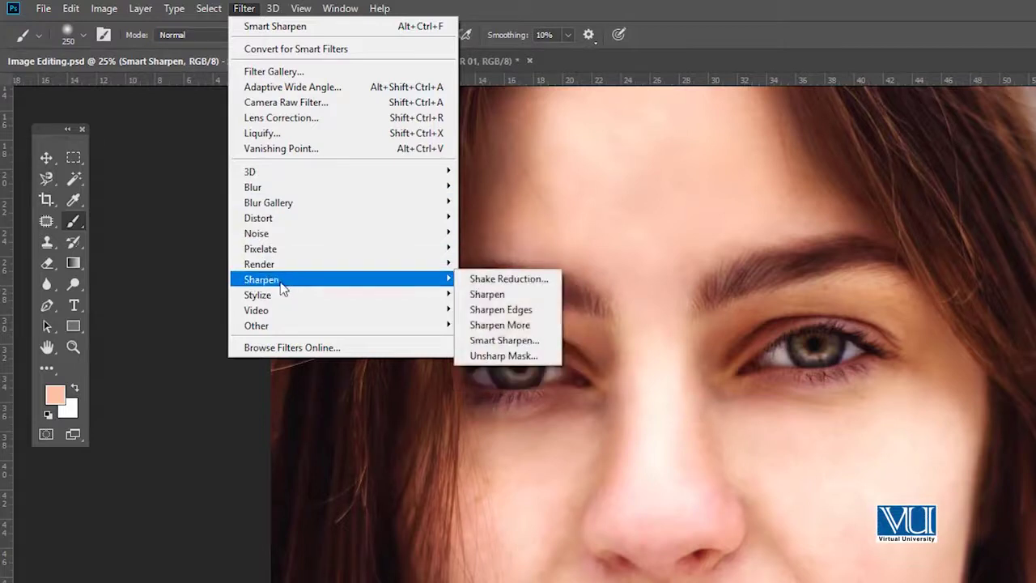
pyautogui.click(513, 341)
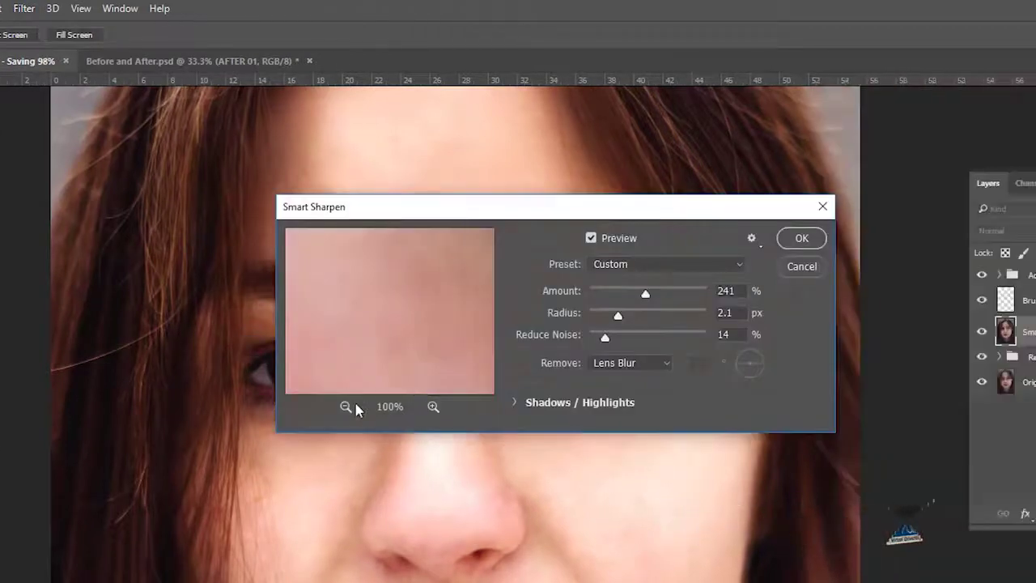
# Step: Reduce the filter preview's magnification to frame the face and set the sharpening Amount to 293%
pyautogui.click(345, 407)
pyautogui.click(346, 407)
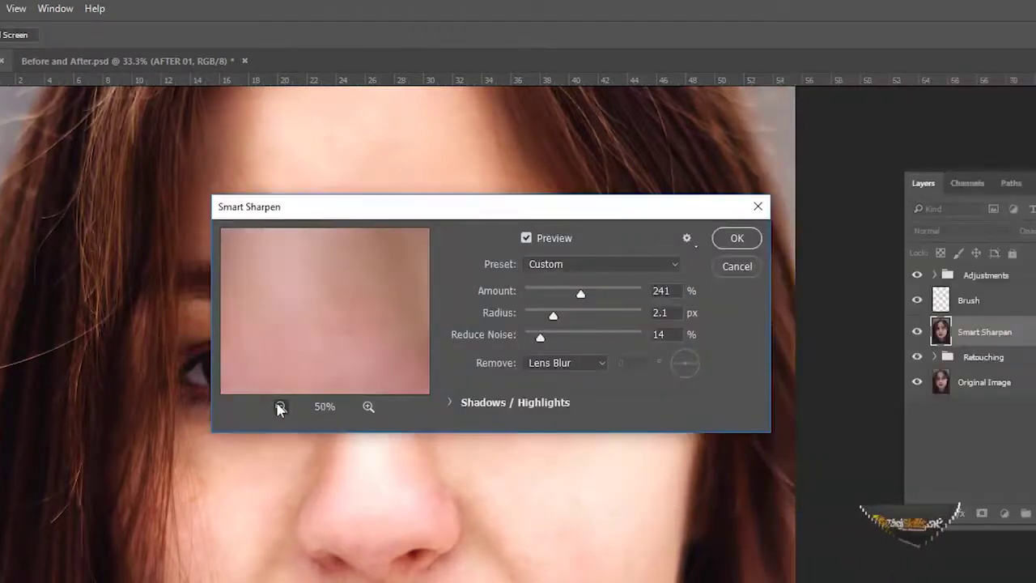
pyautogui.click(345, 408)
pyautogui.click(346, 407)
pyautogui.click(346, 408)
pyautogui.click(345, 408)
pyautogui.moveTo(323, 307); pyautogui.dragTo(339, 356)
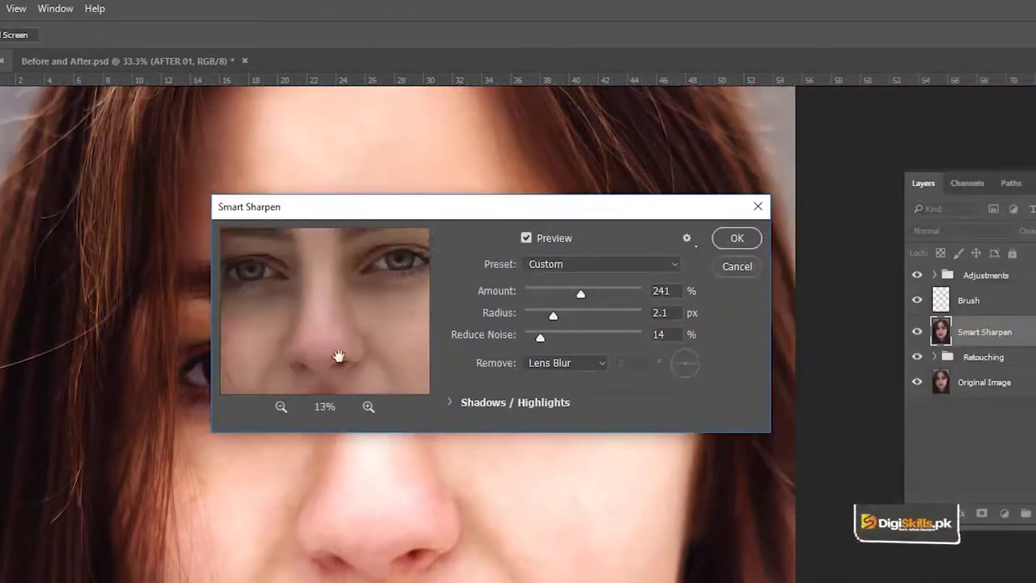
pyautogui.click(369, 407)
pyautogui.moveTo(302, 311); pyautogui.dragTo(301, 319)
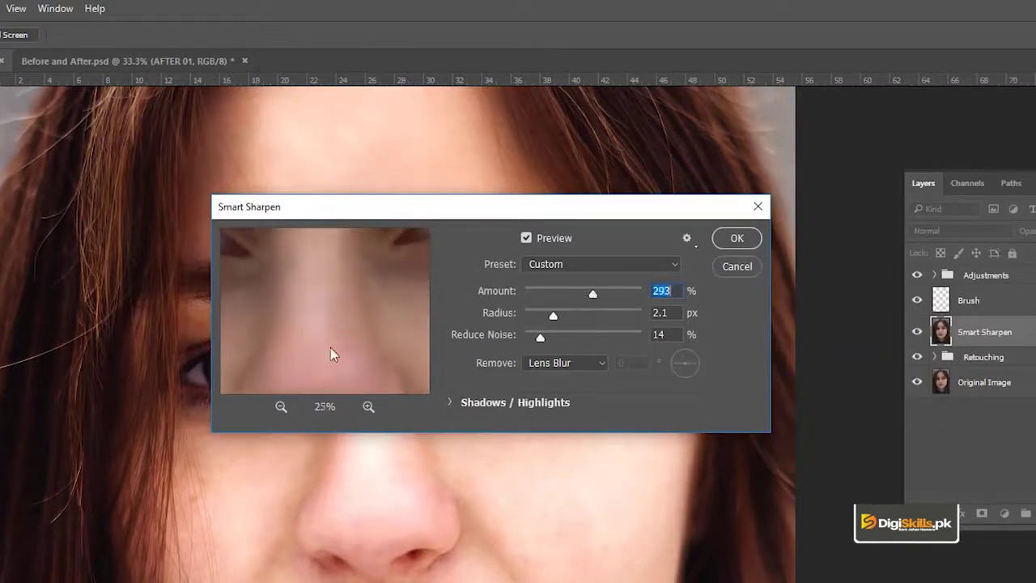
# Step: Frame the right-hand eye in the filter preview at 33% and set the sharpening Radius to 4.0 px
pyautogui.click(368, 406)
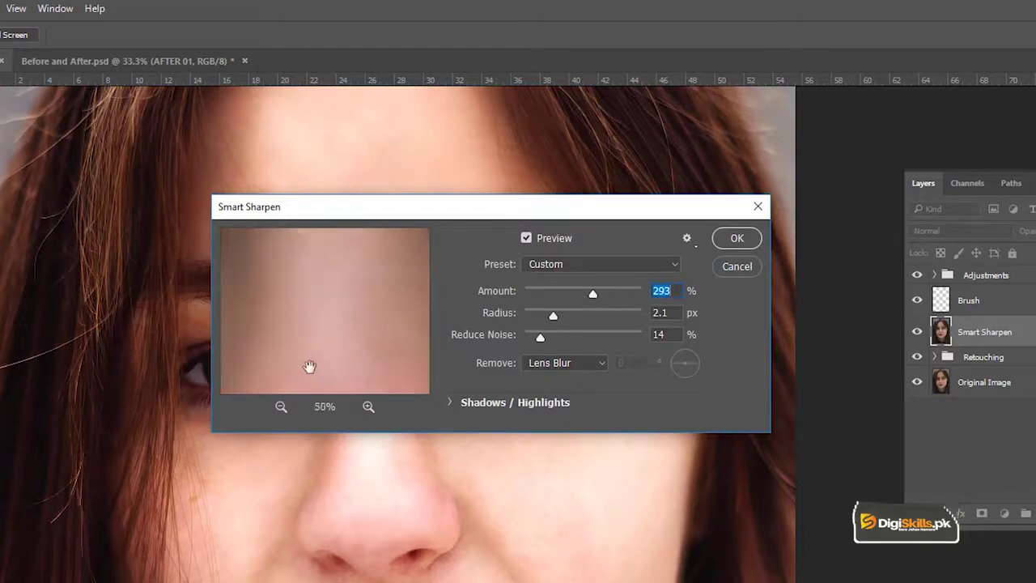
pyautogui.click(281, 407)
pyautogui.moveTo(326, 346)
pyautogui.mouseDown()
pyautogui.moveTo(301, 303)
pyautogui.moveTo(317, 322)
pyautogui.moveTo(314, 338)
pyautogui.mouseUp()
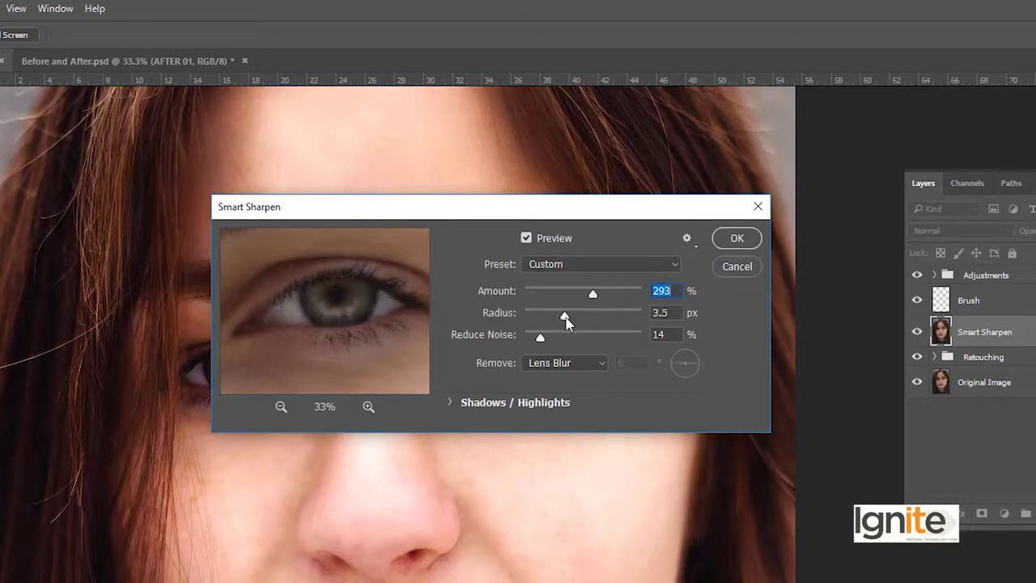
# Step: Set Reduce Noise to 38% and apply the Smart Sharpen filter
pyautogui.moveTo(540, 339)
pyautogui.mouseDown()
pyautogui.moveTo(554, 344)
pyautogui.moveTo(569, 317)
pyautogui.moveTo(553, 340)
pyautogui.mouseUp()
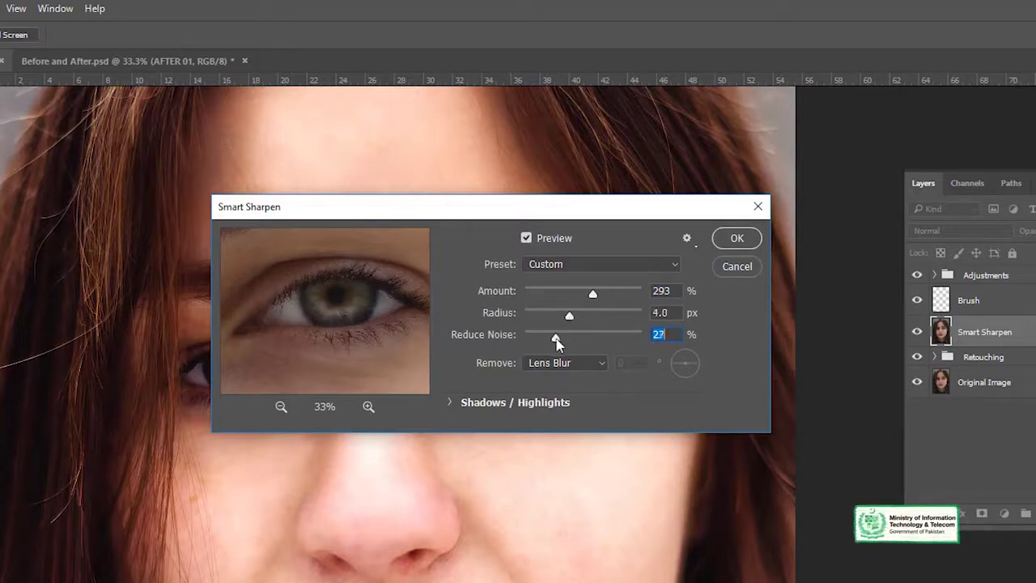
pyautogui.moveTo(570, 339); pyautogui.dragTo(570, 340)
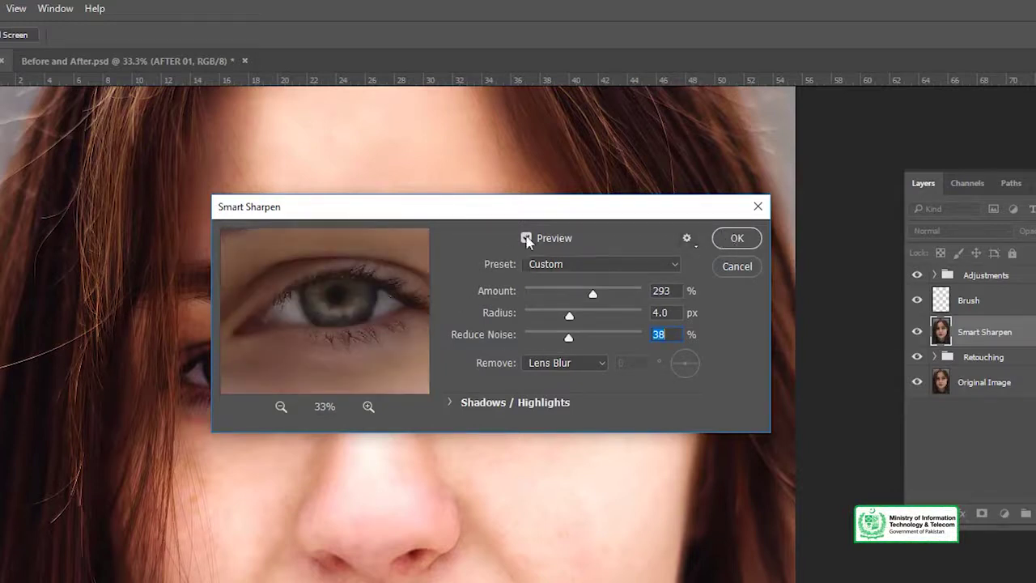
pyautogui.click(737, 238)
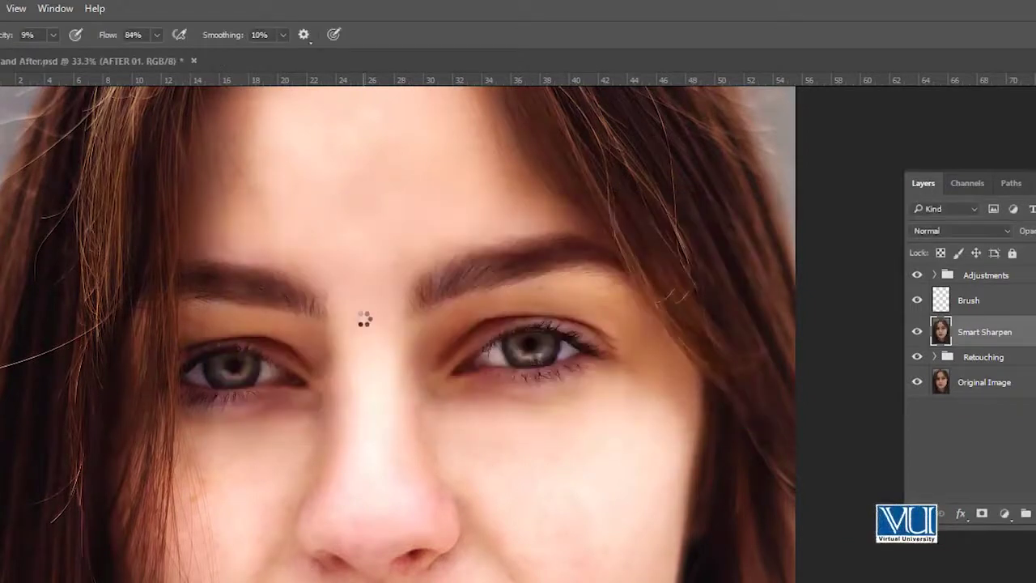
# Step: Compare the eyebrows and eyes up close with the Smart Sharpen layer hidden and shown
pyautogui.scroll(-2, 365, 338)
pyautogui.scroll(3, 361, 332)
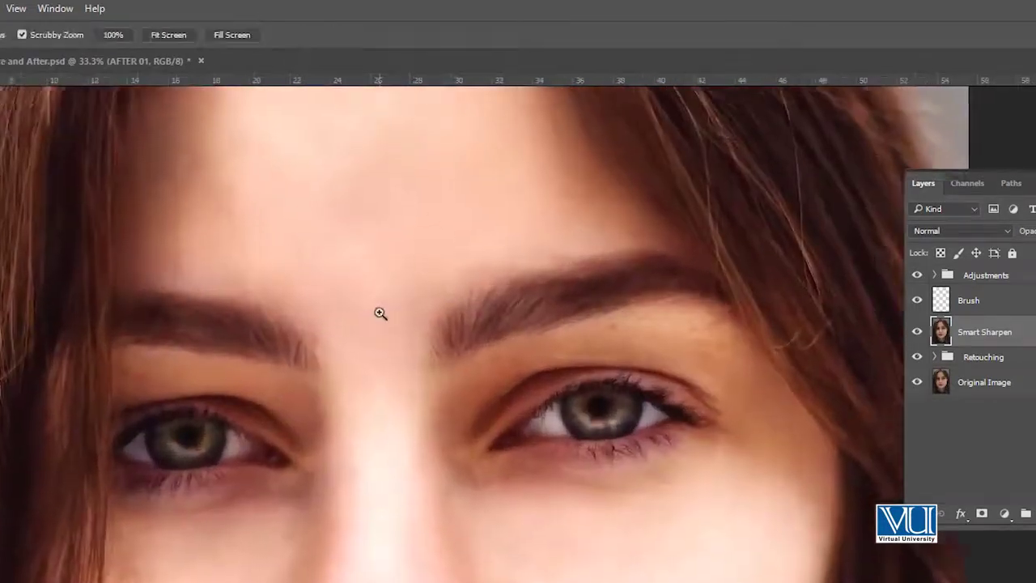
pyautogui.scroll(2, 378, 312)
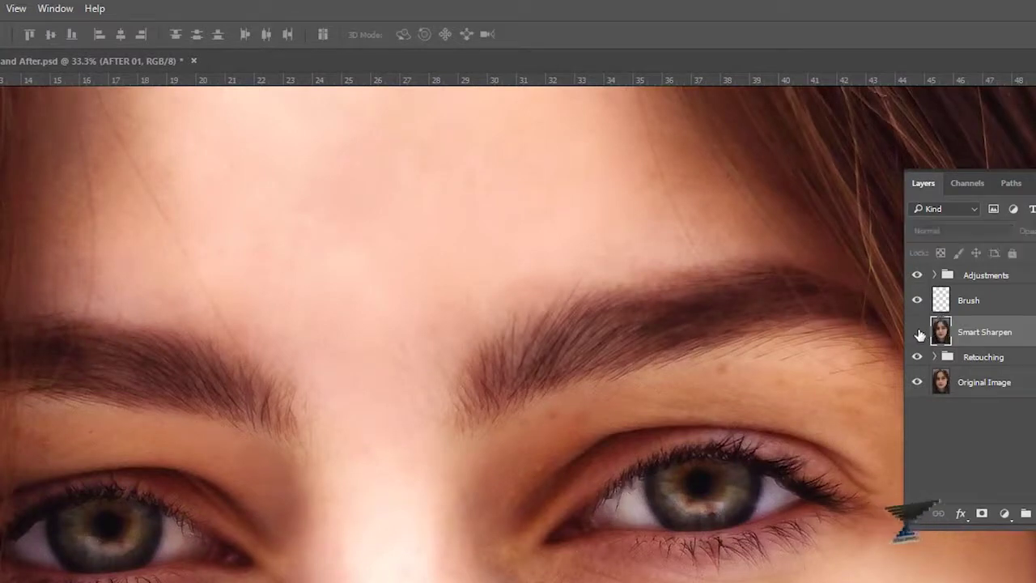
pyautogui.scroll(4, 613, 493)
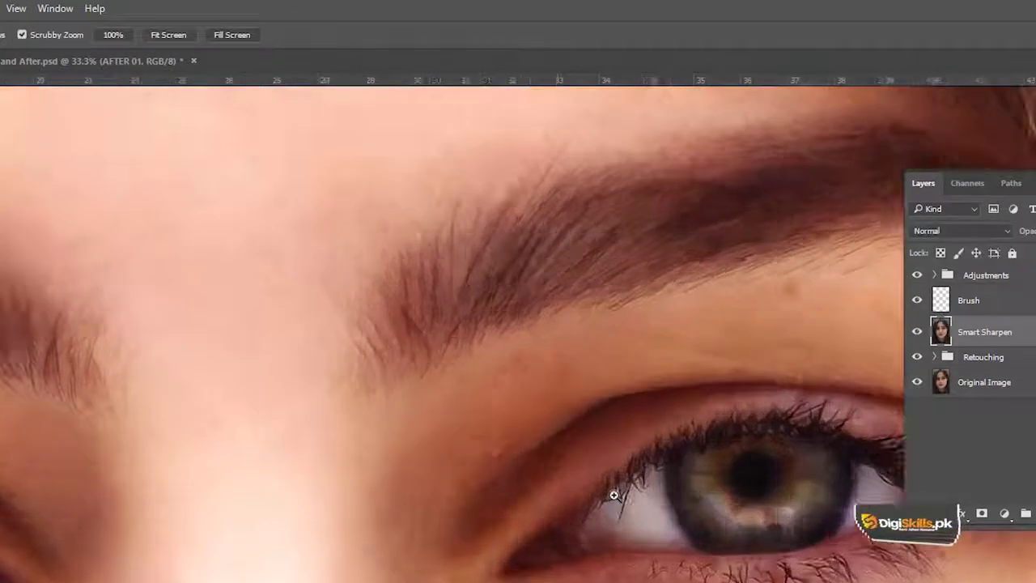
# Step: Compare the right-hand eye and eyebrow up close with the Smart Sharpen layer hidden and shown
pyautogui.scroll(-3, 377, 421)
pyautogui.scroll(1, 712, 423)
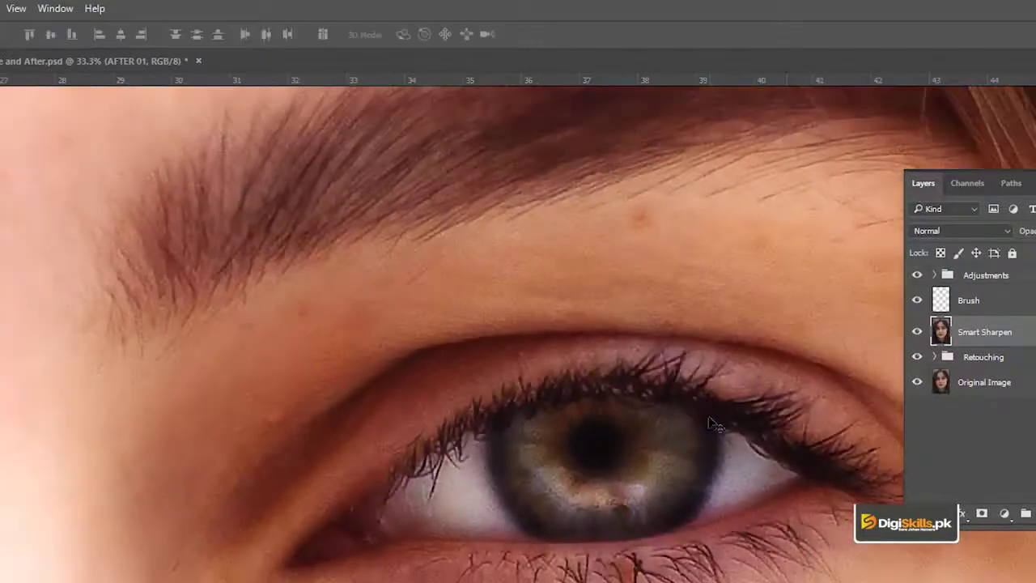
pyautogui.click(917, 333)
pyautogui.click(917, 333)
pyautogui.click(917, 333)
pyautogui.click(917, 333)
# Step: Duplicate the Smart Sharpen layer and name the copy Camera RAW
pyautogui.press('z')
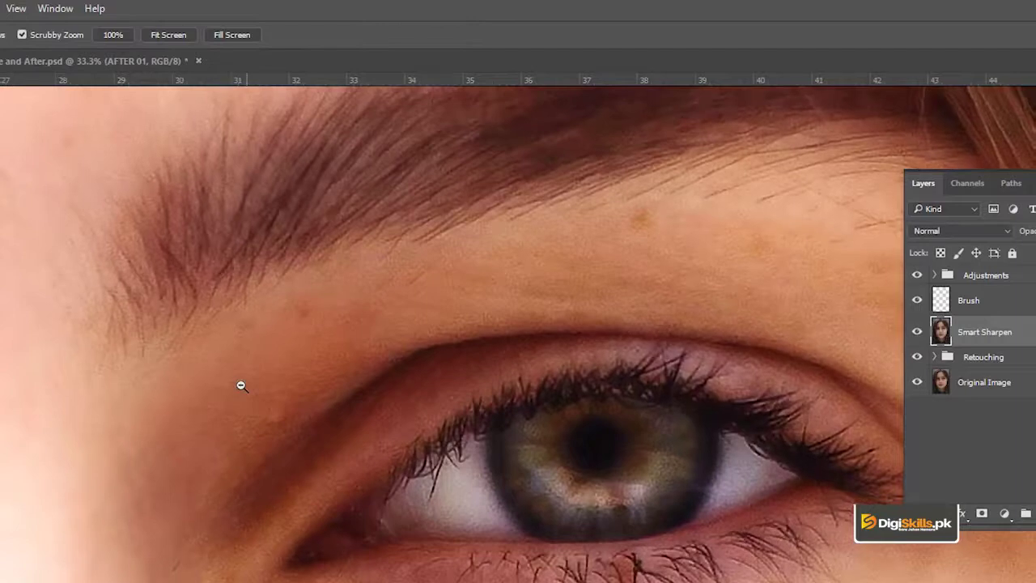
pyautogui.keyDown('alt'); pyautogui.click(241, 386); pyautogui.keyUp('alt')
pyautogui.keyDown('alt'); pyautogui.click(247, 386); pyautogui.keyUp('alt')
pyautogui.press('v')
pyautogui.moveTo(196, 364); pyautogui.dragTo(273, 364)
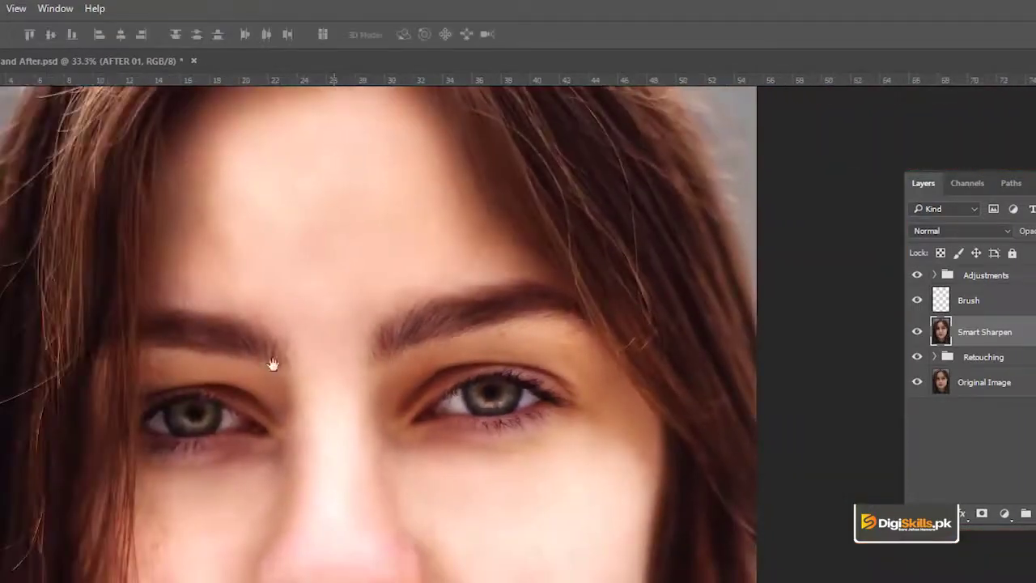
pyautogui.press('z')
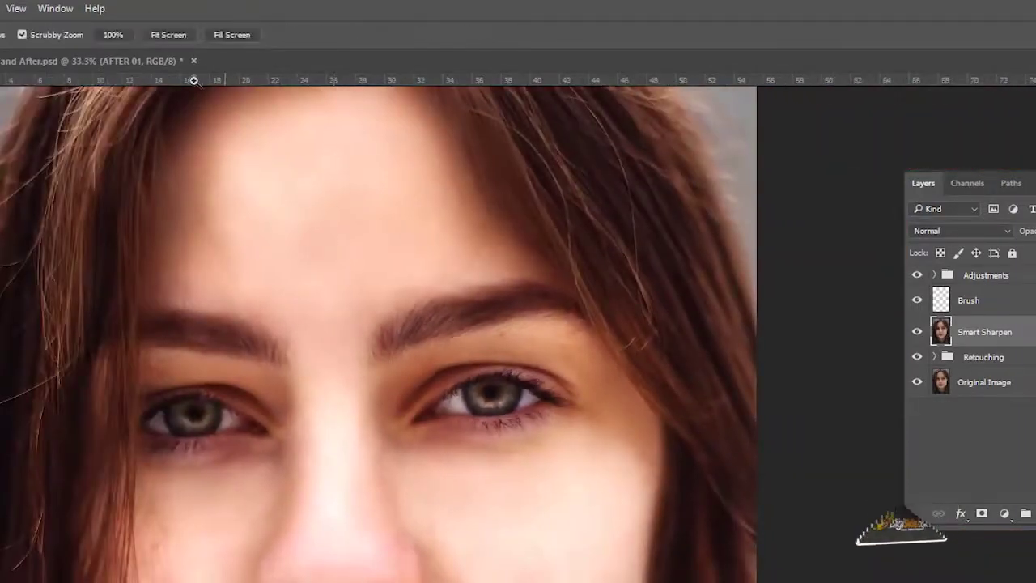
pyautogui.click(172, 36)
pyautogui.press('v')
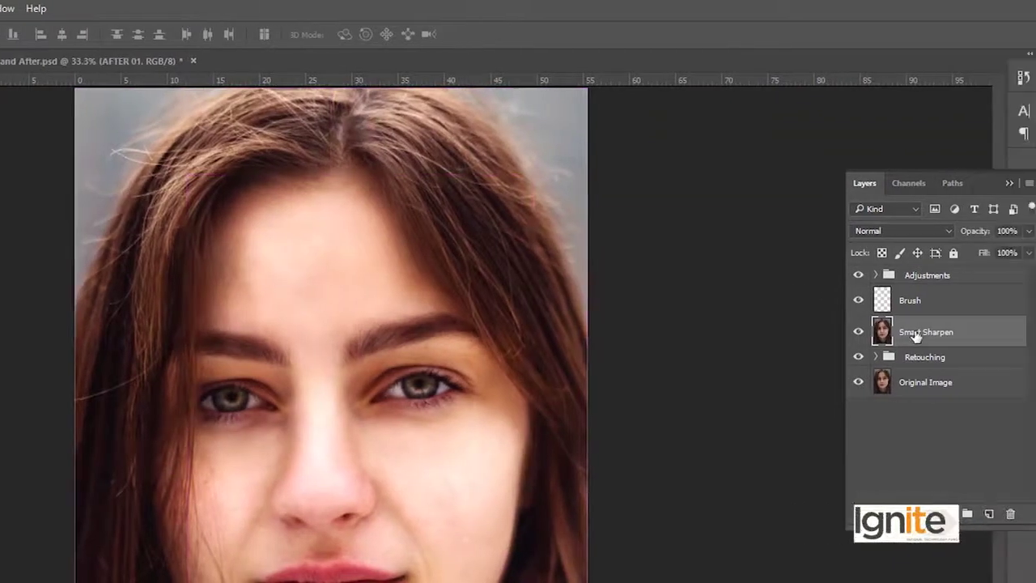
pyautogui.hotkey('ctrl', 'j')
pyautogui.write('C')
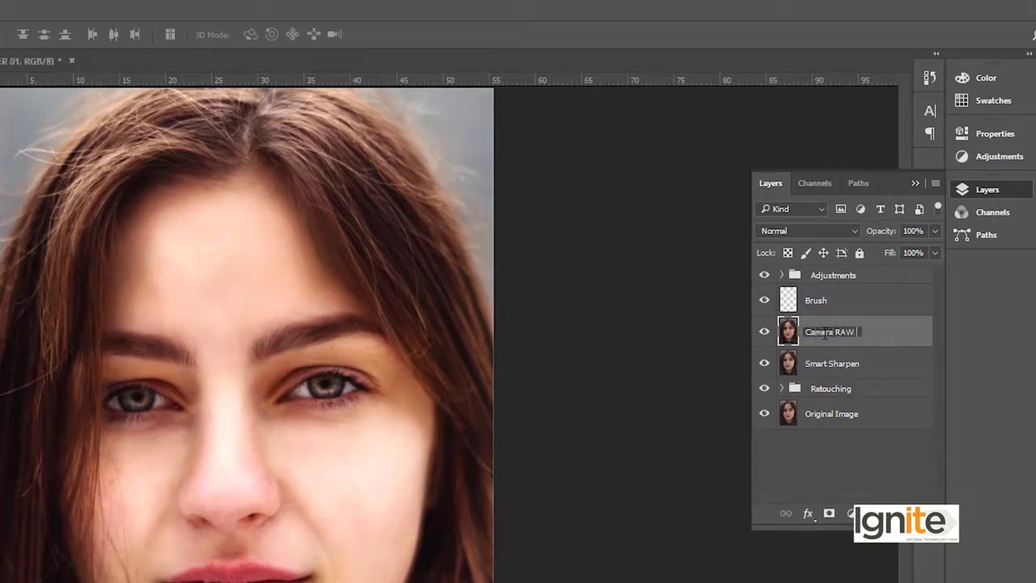
pyautogui.write('amera RAW')
pyautogui.press('Return')
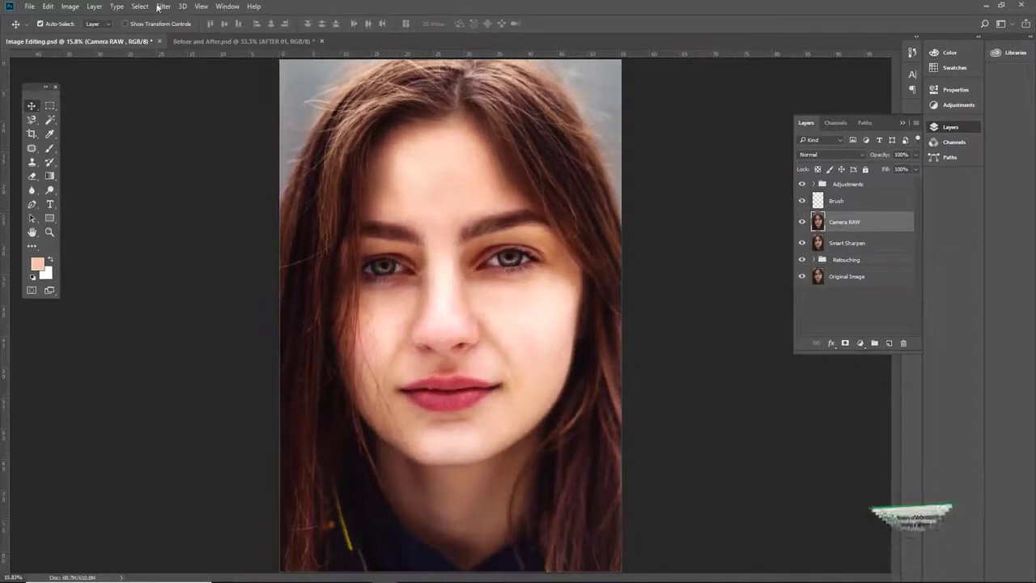
# Step: Start the Camera Raw Filter on the Camera RAW layer and set Temperature to +6 and Tint to +3
pyautogui.click(163, 6)
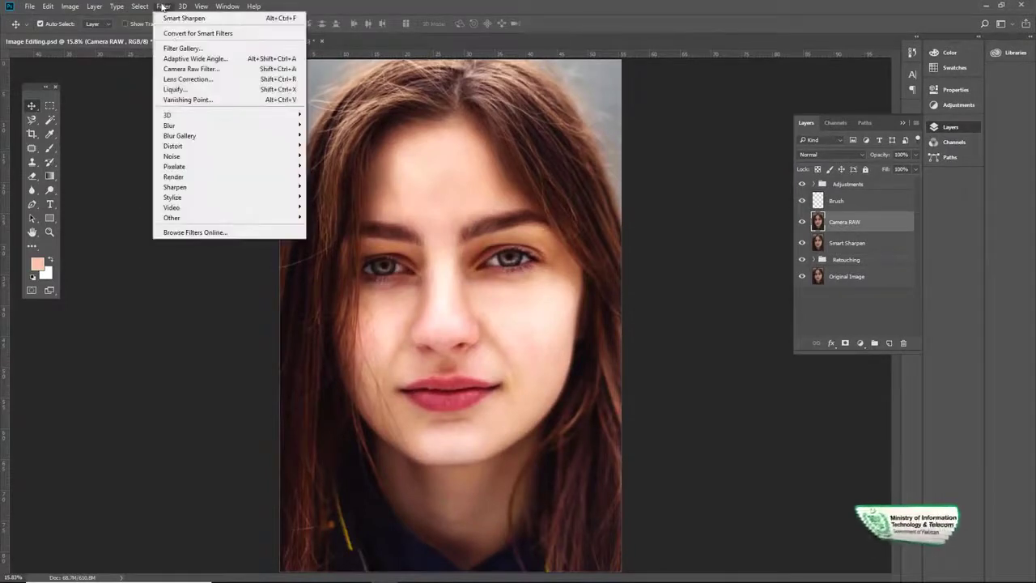
pyautogui.click(183, 69)
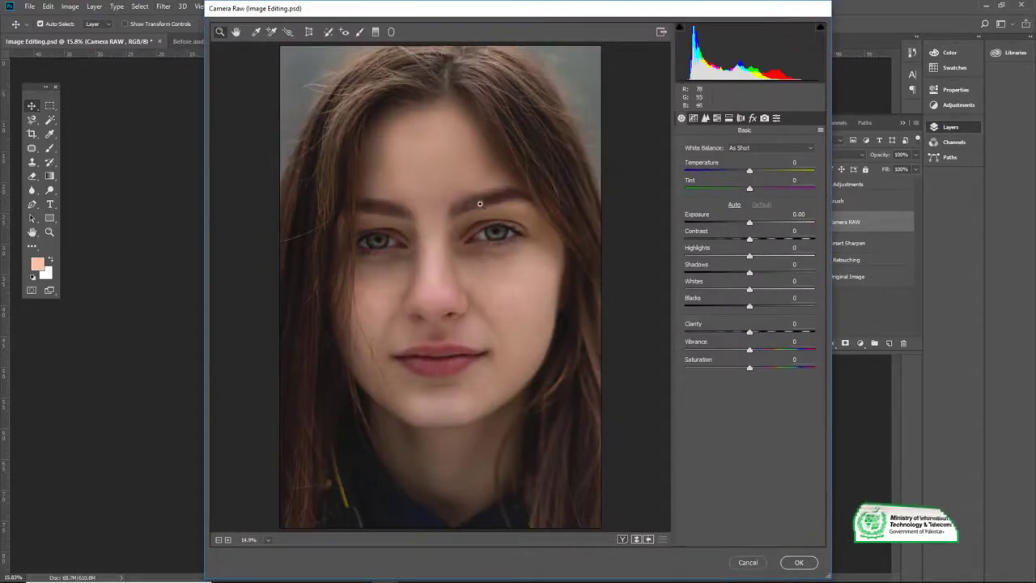
pyautogui.click(433, 212)
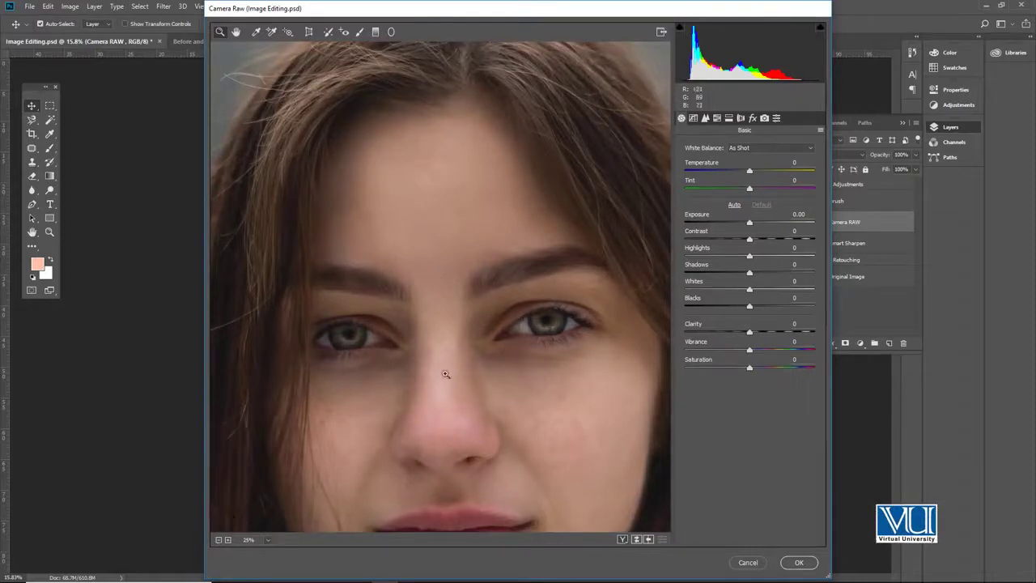
pyautogui.moveTo(438, 357); pyautogui.dragTo(433, 321)
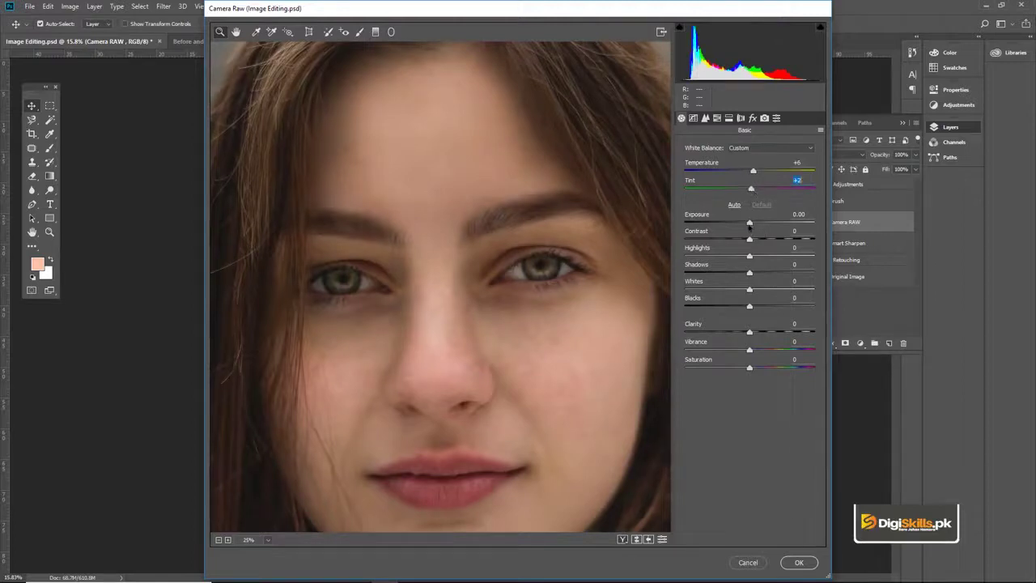
# Step: Set Exposure to +0.15, Contrast to +3, Highlights to +4, Shadows to +3 and Clarity to +7, and apply the Camera Raw filter
pyautogui.moveTo(752, 227); pyautogui.dragTo(754, 227)
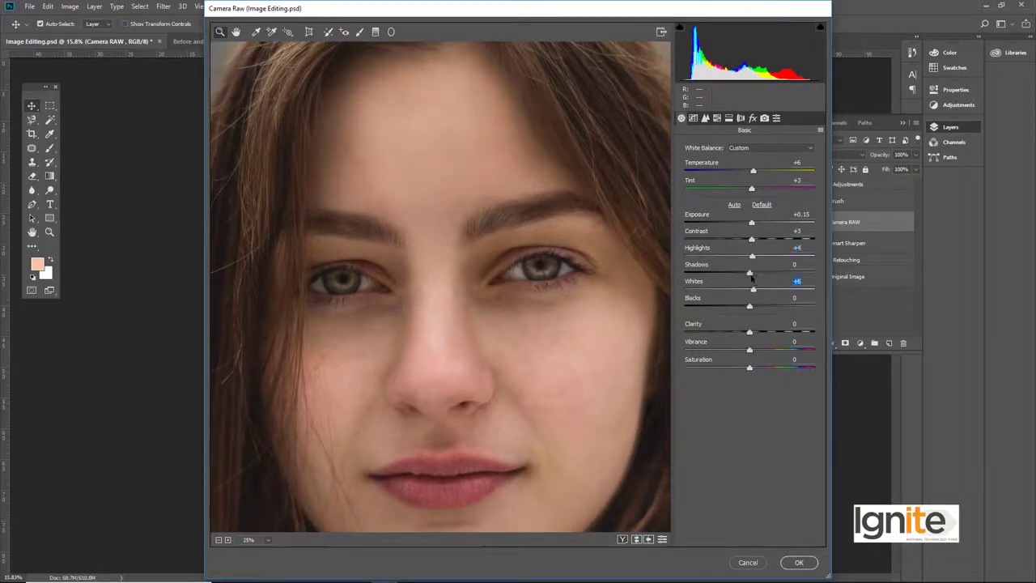
pyautogui.moveTo(754, 277); pyautogui.dragTo(751, 291)
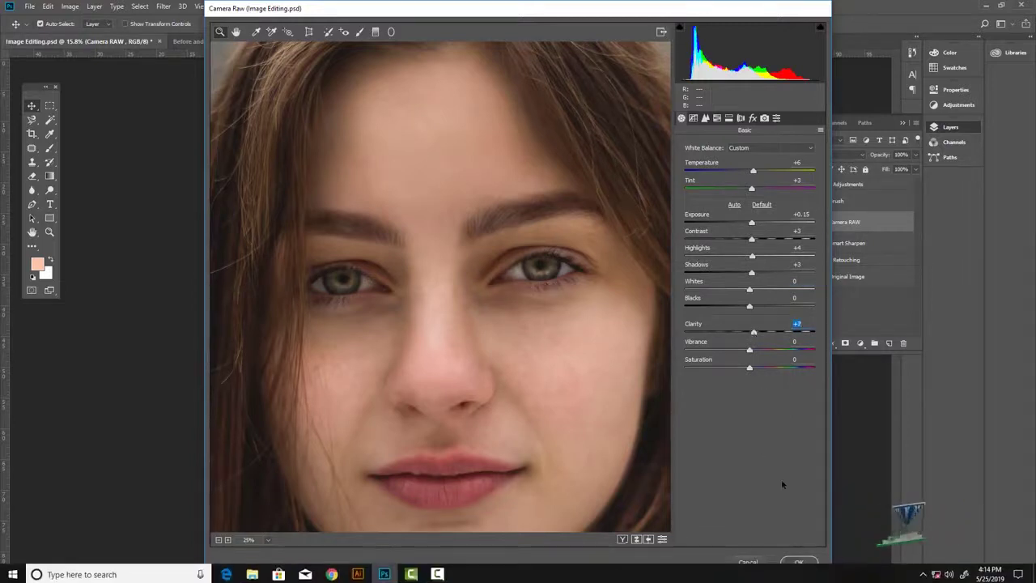
pyautogui.click(799, 562)
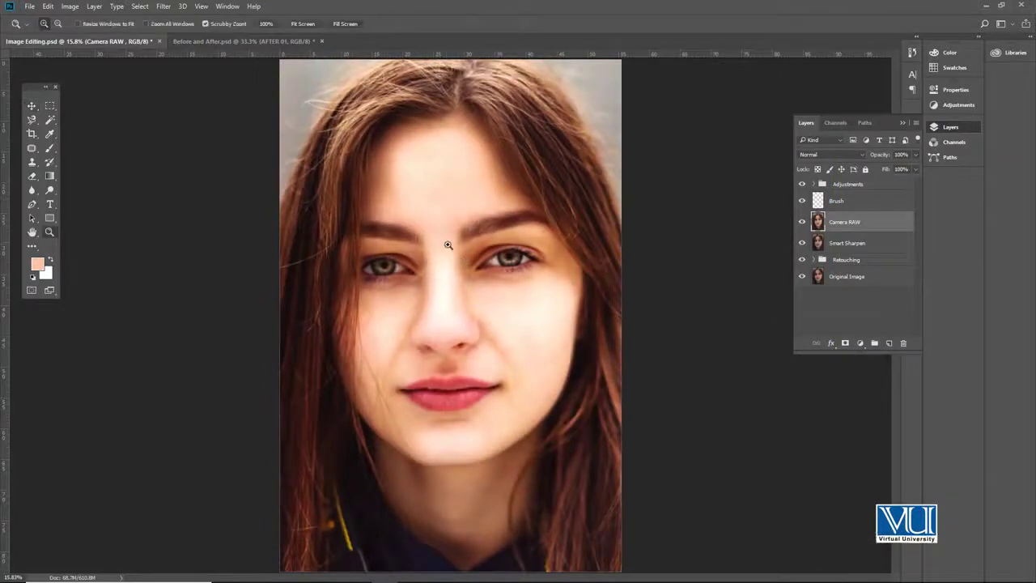
# Step: Compare the face up close with the Camera RAW layer hidden and shown
pyautogui.scroll(3, 440, 240)
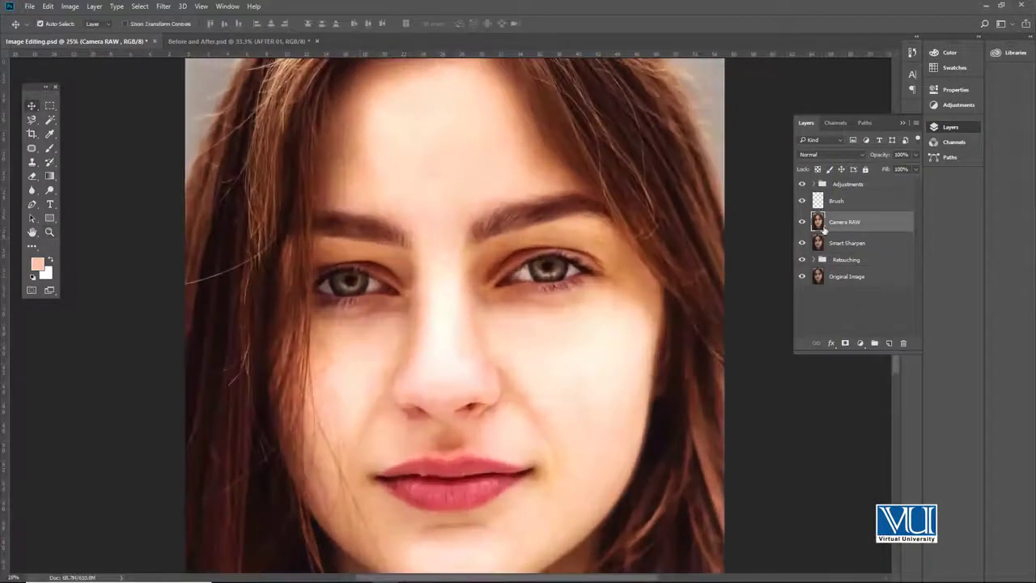
pyautogui.click(803, 222)
pyautogui.click(802, 223)
# Step: Save the Image Editing document with the Camera RAW layer in it
pyautogui.press('z')
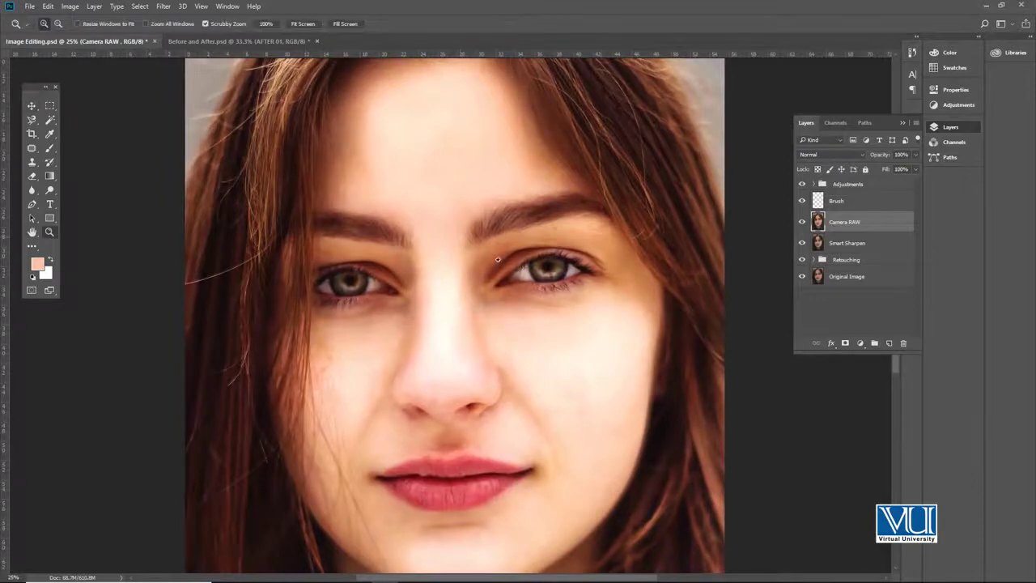
pyautogui.click(303, 23)
pyautogui.press('v')
pyautogui.hotkey('ctrl', 's')
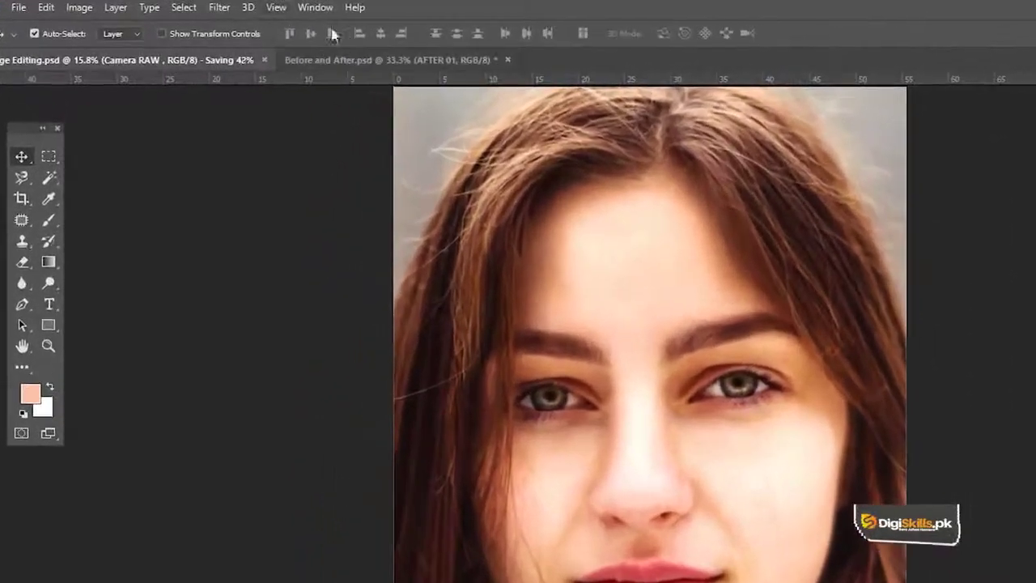
pyautogui.click(218, 10)
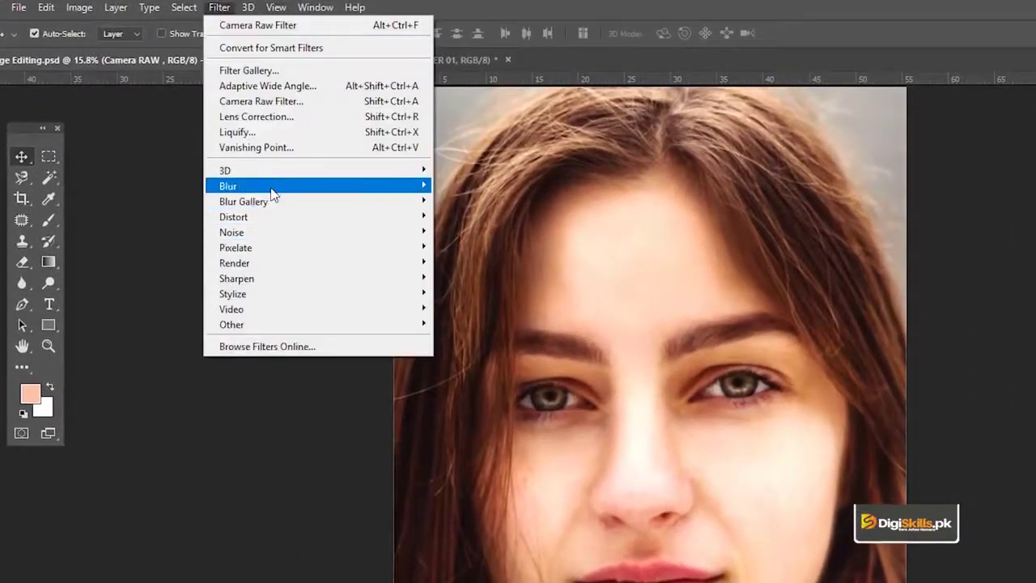
pyautogui.moveTo(274, 195)
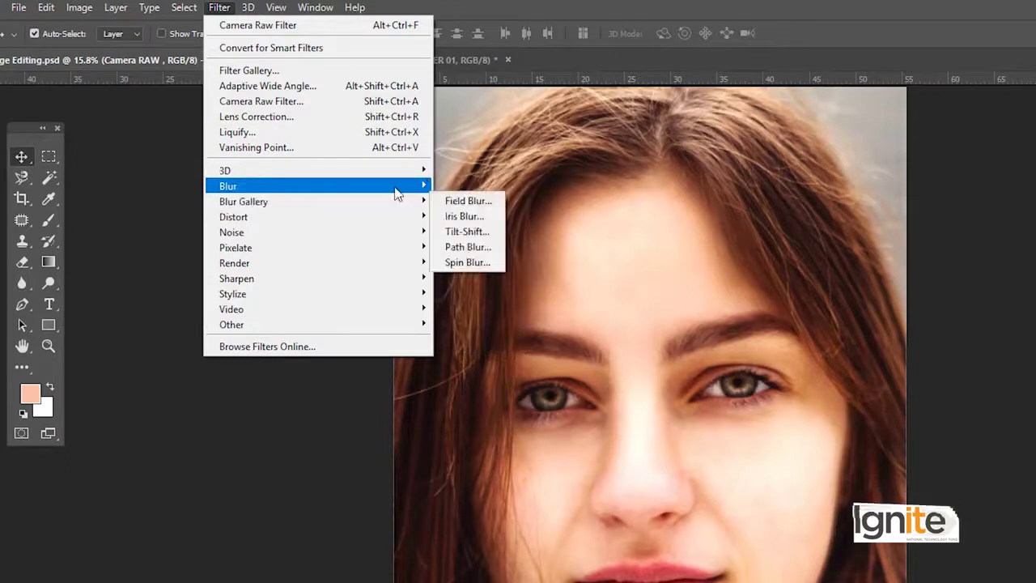
pyautogui.moveTo(399, 193)
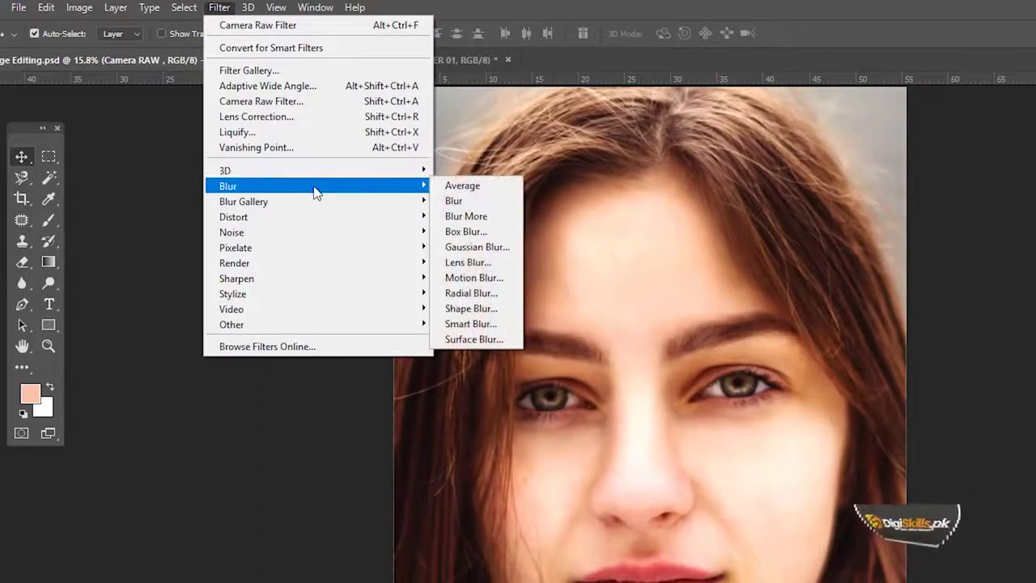
pyautogui.moveTo(318, 209)
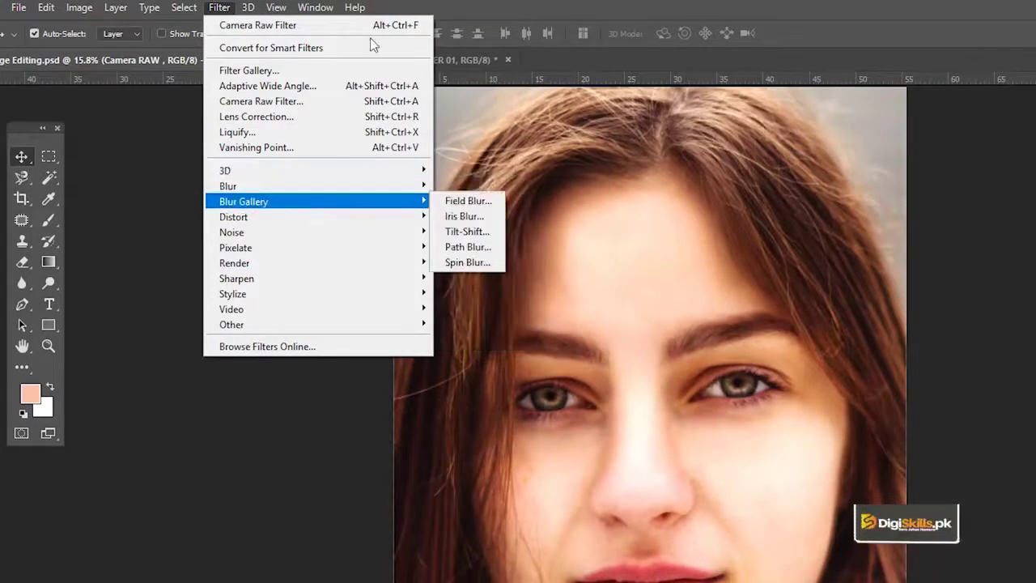
pyautogui.click(661, 364)
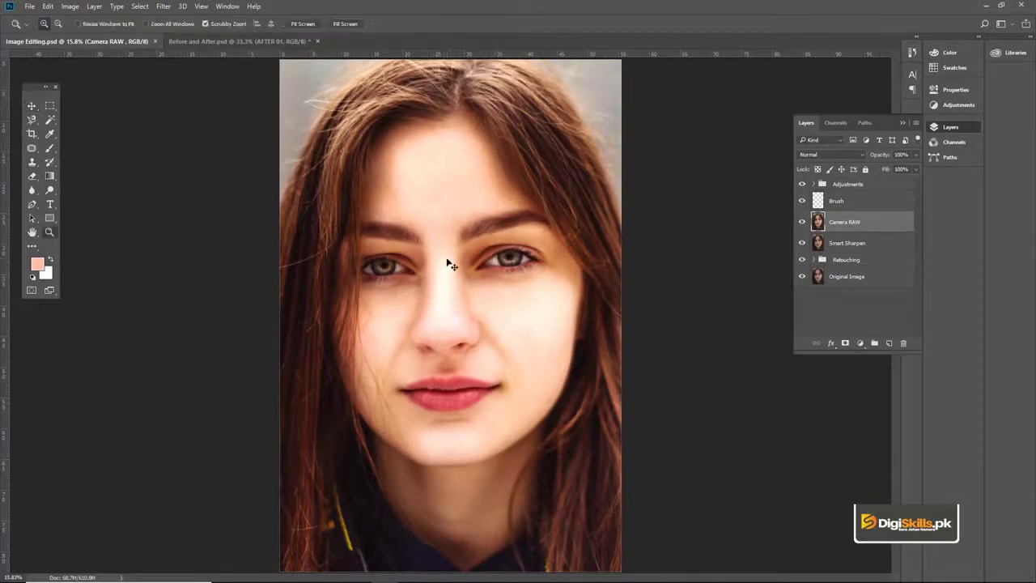
# Step: Select the Brush layer, then switch to File Explorer and open the Light Leaks folder inside "180- Overview- Photo Treatment- Filters & Effects"
pyautogui.scroll(-1, 447, 261)
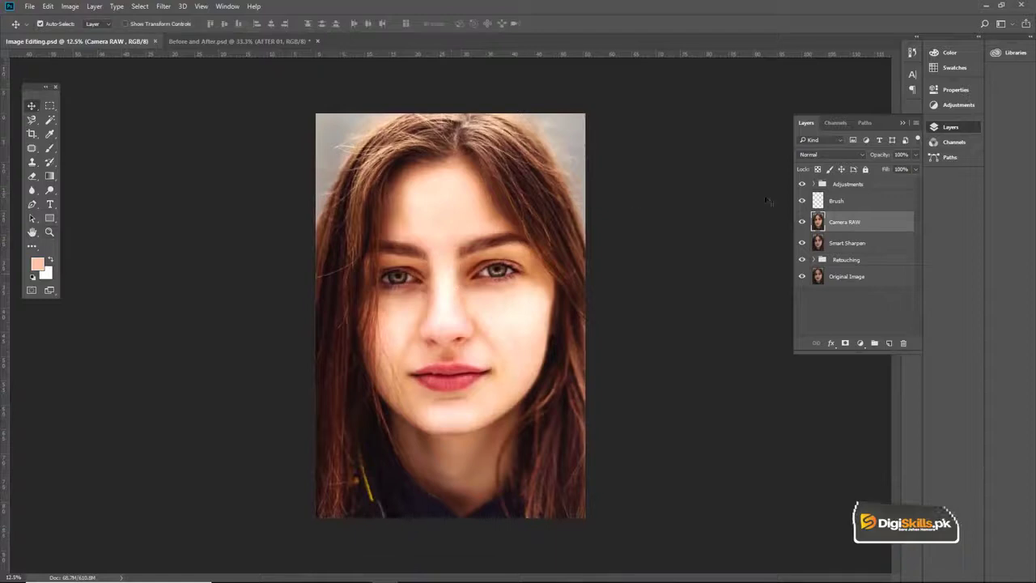
pyautogui.click(867, 202)
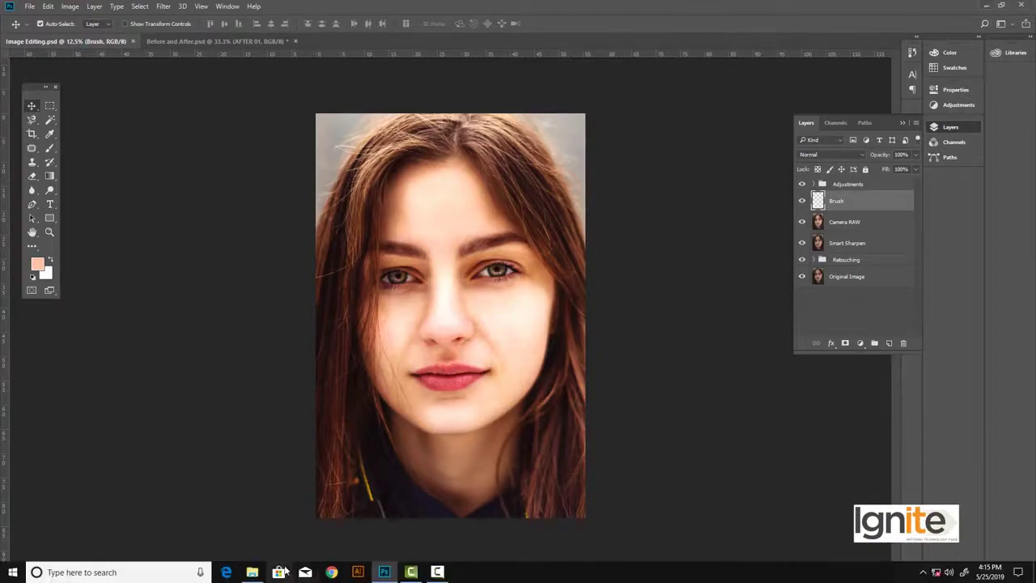
pyautogui.click(251, 572)
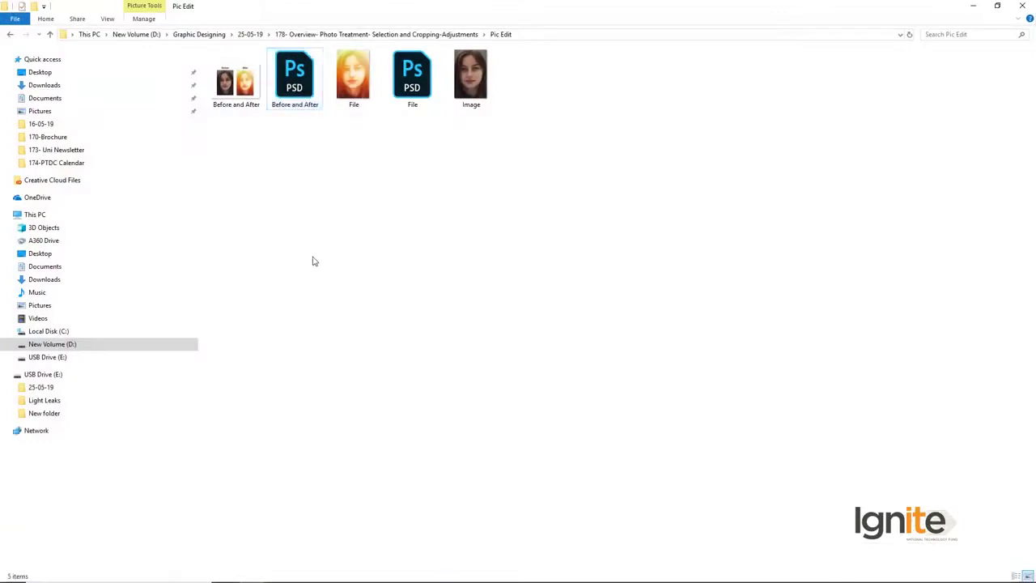
pyautogui.press('BackSpace')
pyautogui.doubleClick(283, 89)
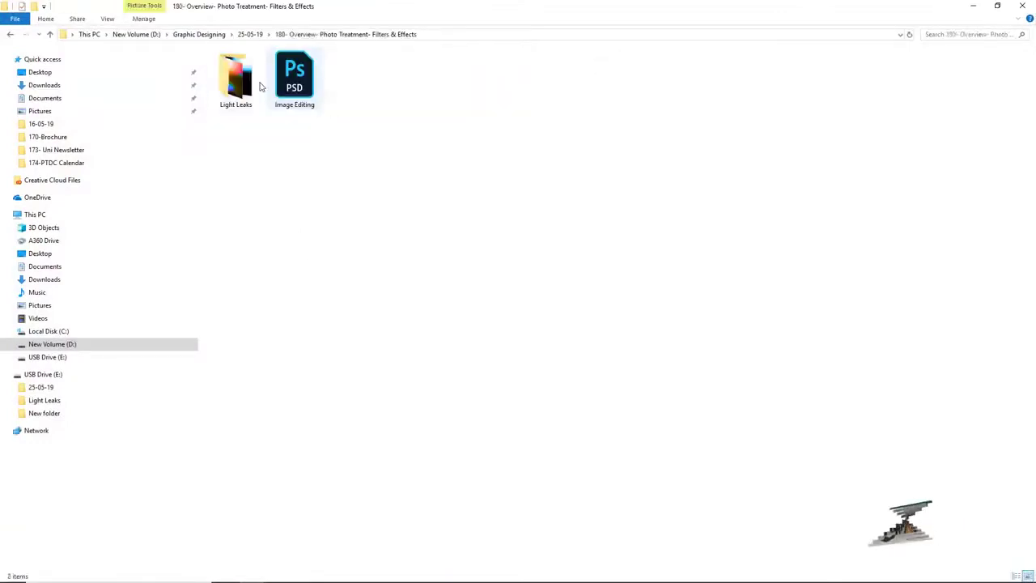
pyautogui.doubleClick(235, 81)
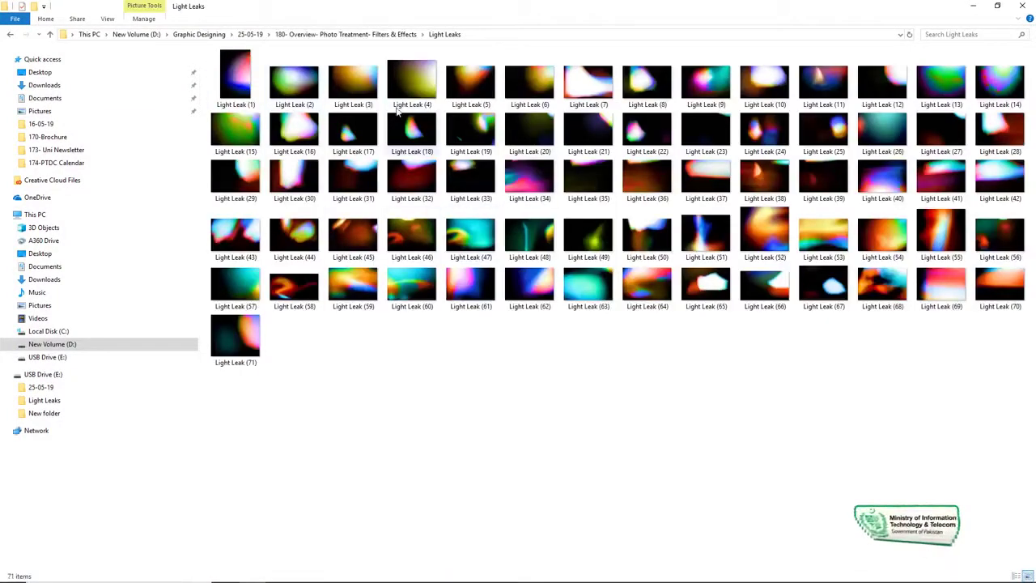
# Step: View the light leak images one after another in Photos, from Light Leak (1) to Light Leak (28)
pyautogui.click(230, 91)
pyautogui.doubleClick(230, 91)
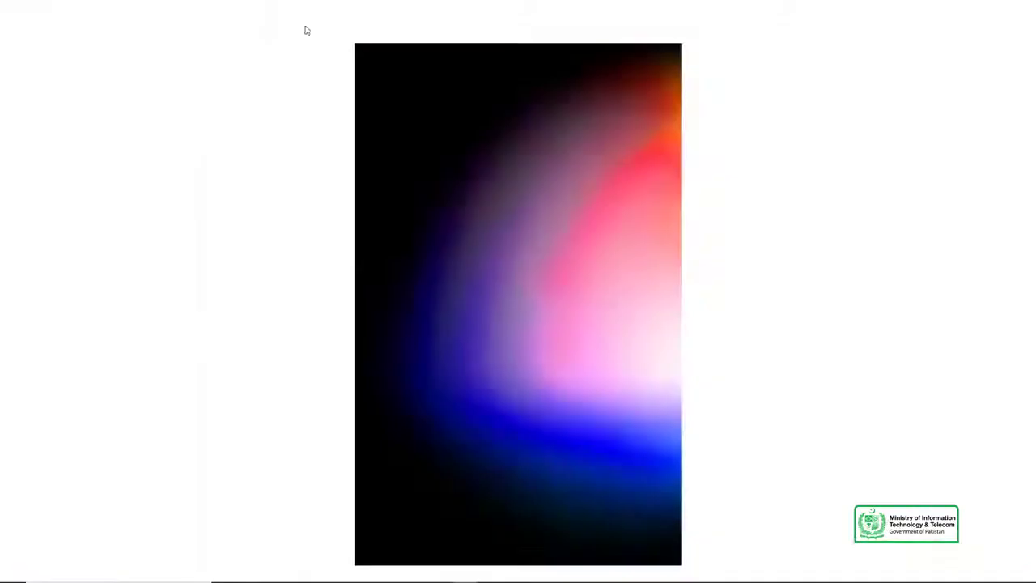
pyautogui.press('Right')
pyautogui.press('Right')
pyautogui.press('Right')
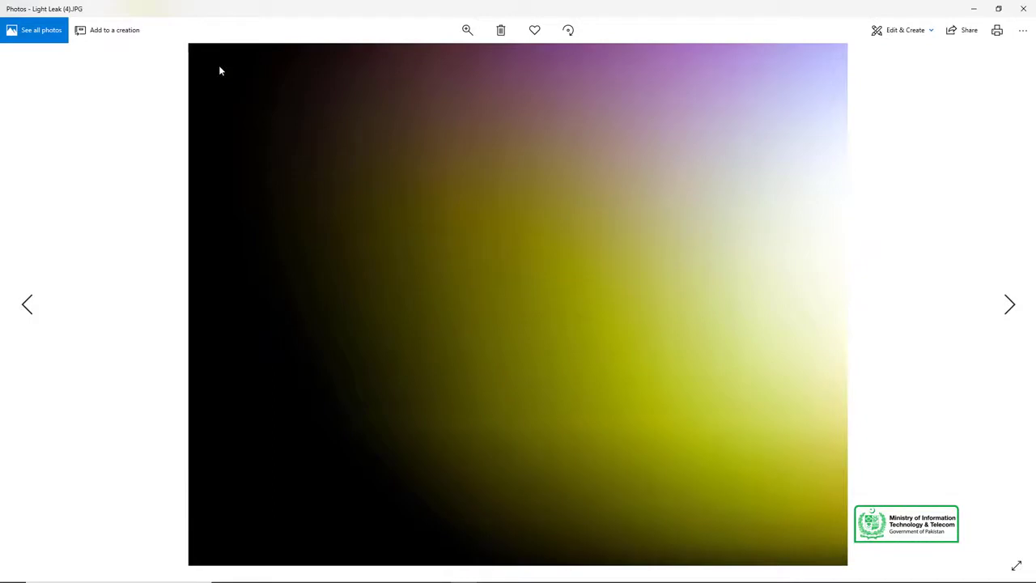
pyautogui.press('Right')
pyautogui.press('Right')
pyautogui.press('Right')
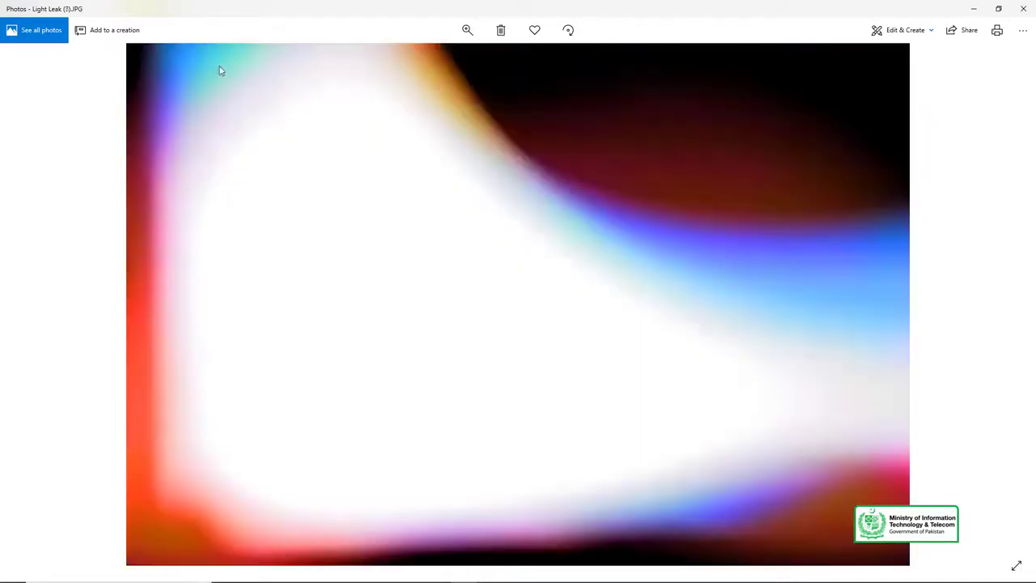
pyautogui.press('Right')
pyautogui.press('Right')
pyautogui.press('Right')
pyautogui.press('Right')
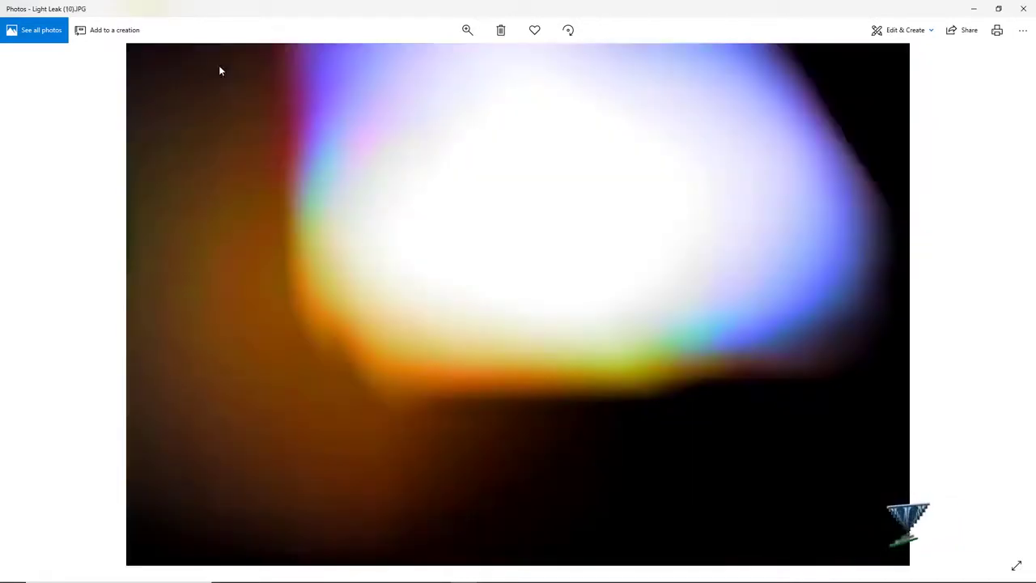
pyautogui.press('Right')
pyautogui.press('Right')
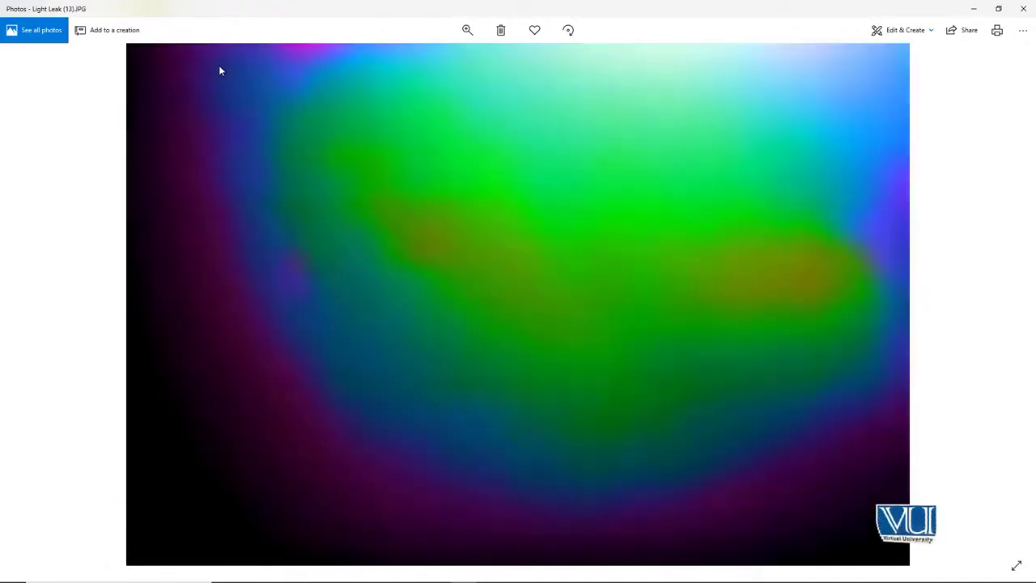
pyautogui.press('Right')
pyautogui.press('Right')
pyautogui.press('Right')
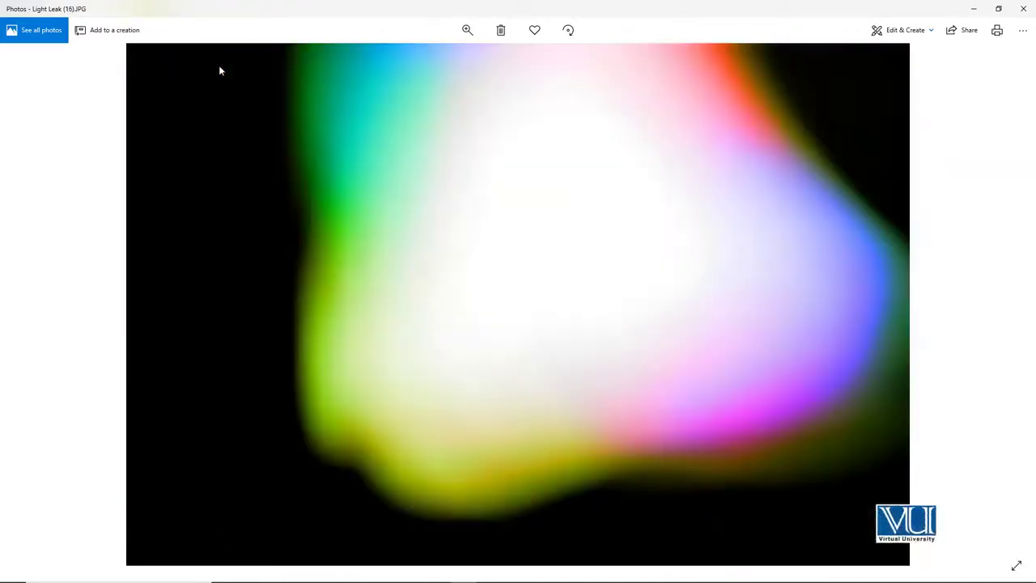
pyautogui.press('Right')
pyautogui.press('Right')
pyautogui.press('Right')
pyautogui.press('Right')
pyautogui.press('Right')
pyautogui.press('Right')
pyautogui.press('Right')
pyautogui.press('Right')
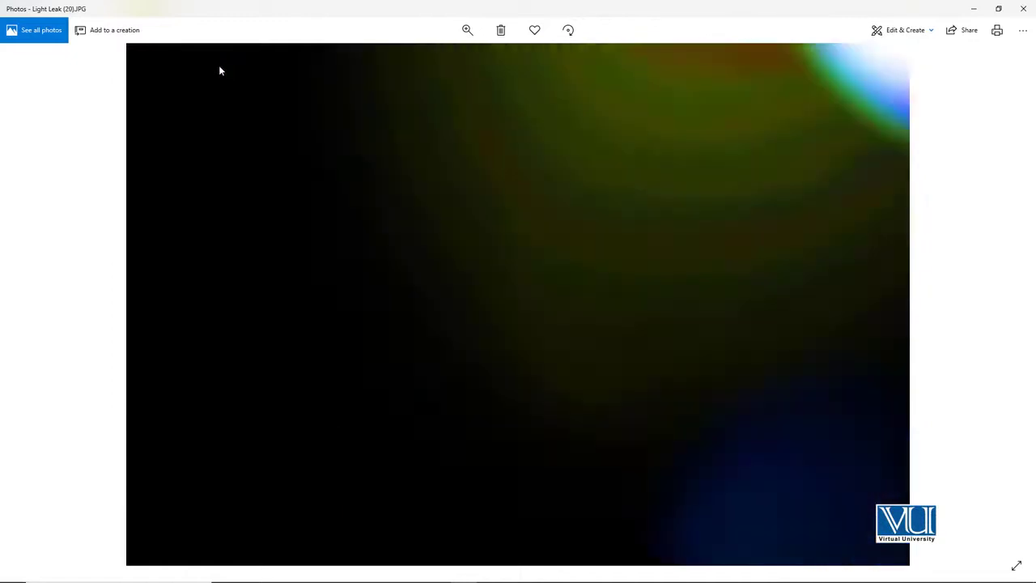
pyautogui.press('Right')
pyautogui.press('Right')
pyautogui.press('Left')
pyautogui.press('Right')
pyautogui.press('Right')
pyautogui.press('Right')
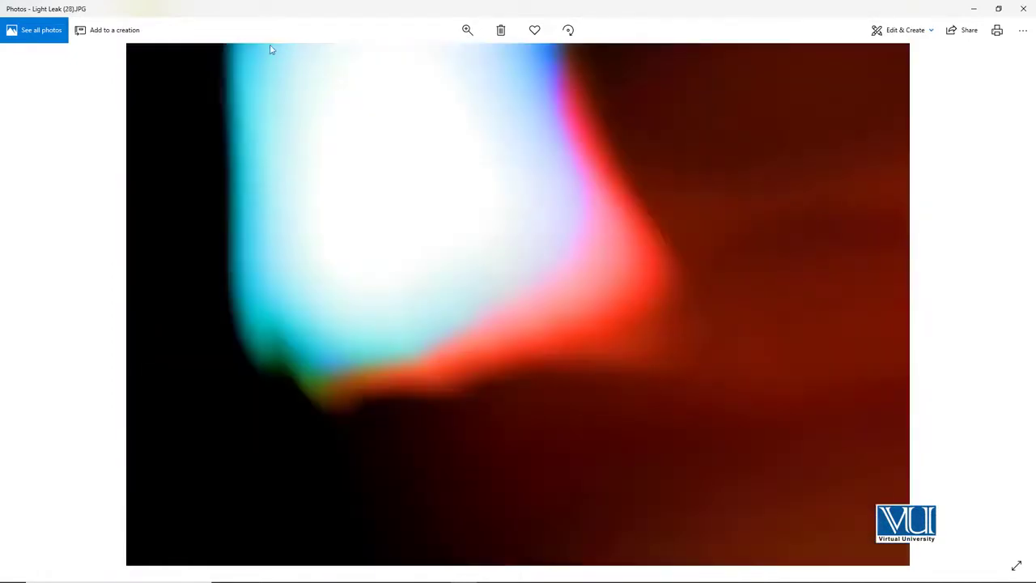
# Step: Close the image viewer and place Light Leak (54) from the Light Leaks folder into the Image Editing document in Photoshop
pyautogui.click(1024, 8)
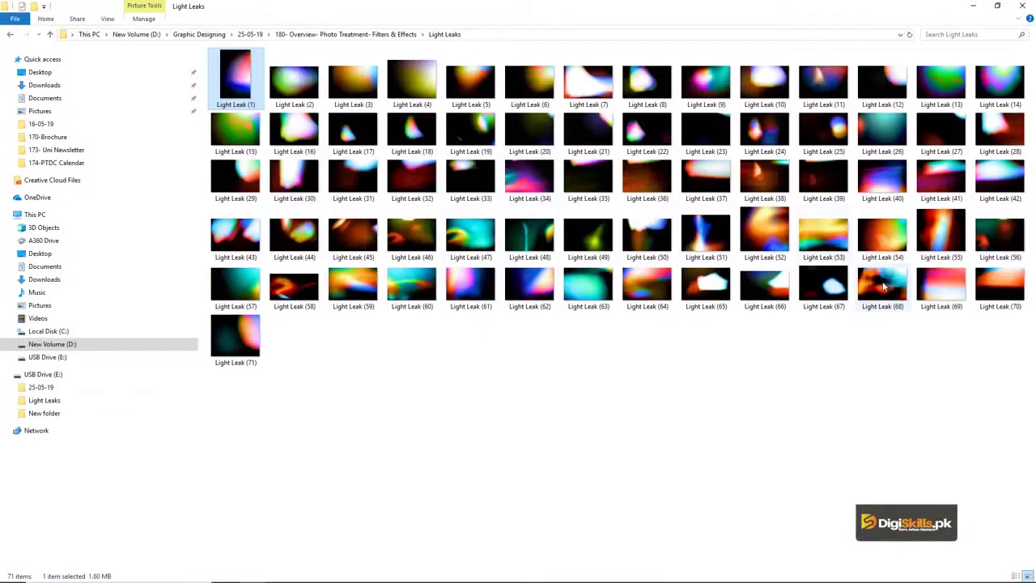
pyautogui.click(882, 238)
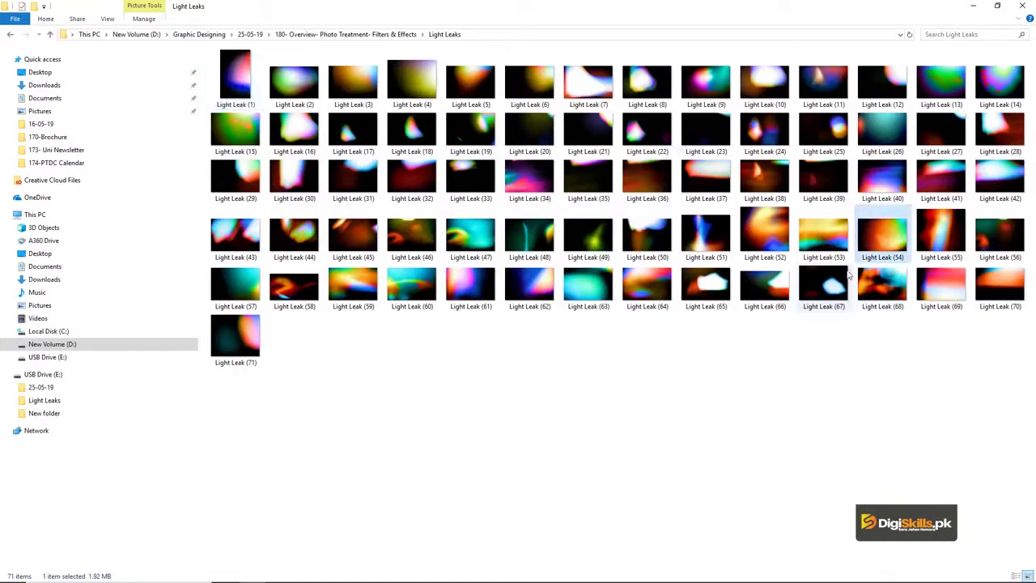
pyautogui.moveTo(871, 267); pyautogui.dragTo(536, 282)
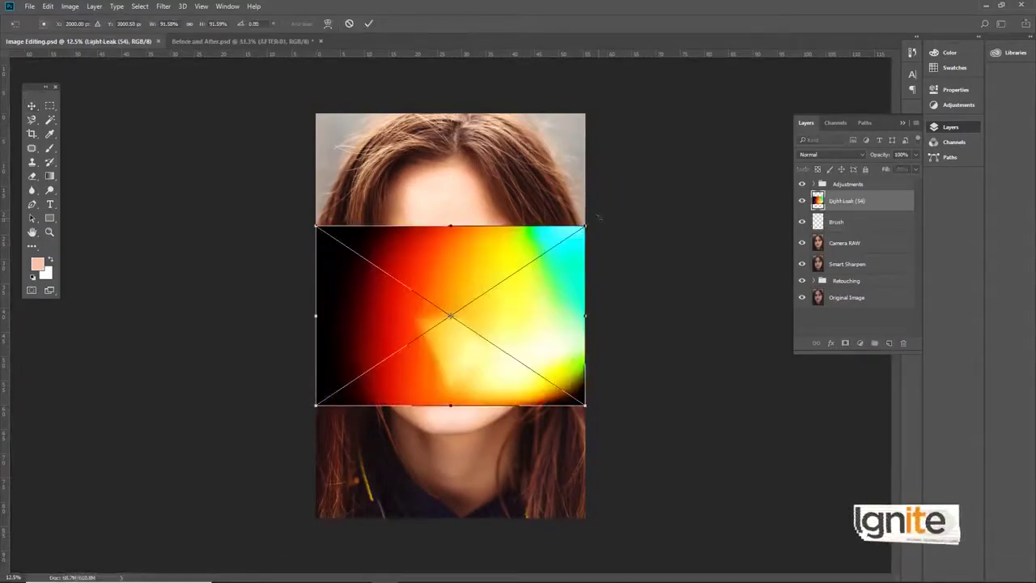
# Step: Rotate the placed light leak 90 degrees clockwise, enlarge it to cover the whole portrait and commit the placement
pyautogui.moveTo(596, 214); pyautogui.dragTo(503, 413)
pyautogui.moveTo(540, 180); pyautogui.dragTo(619, 64)
pyautogui.press('Return')
pyautogui.press('z')
pyautogui.click(458, 306)
pyautogui.keyDown('alt'); pyautogui.click(464, 281); pyautogui.keyUp('alt')
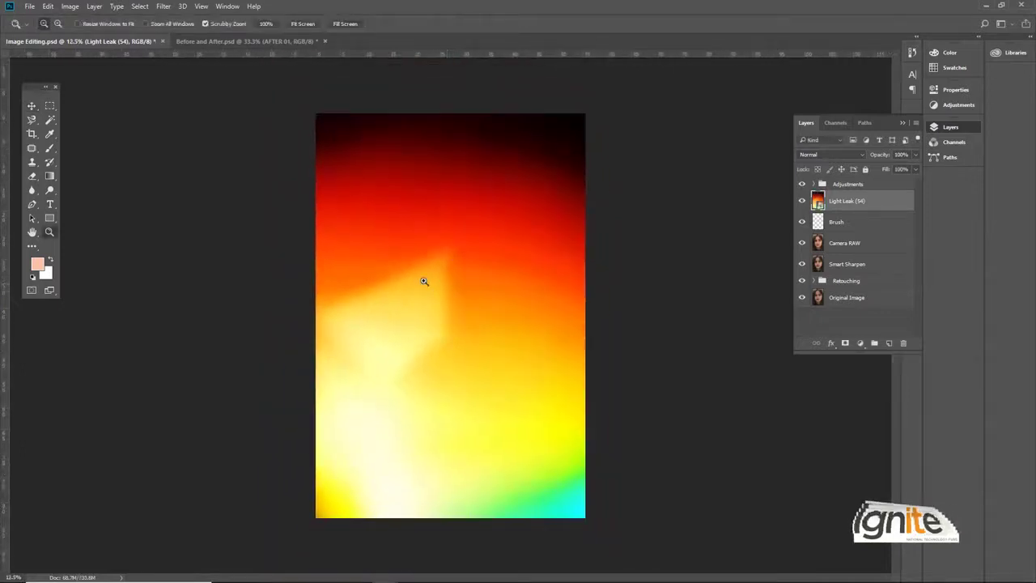
# Step: Rasterize the Light Leak (54) layer
pyautogui.press('v')
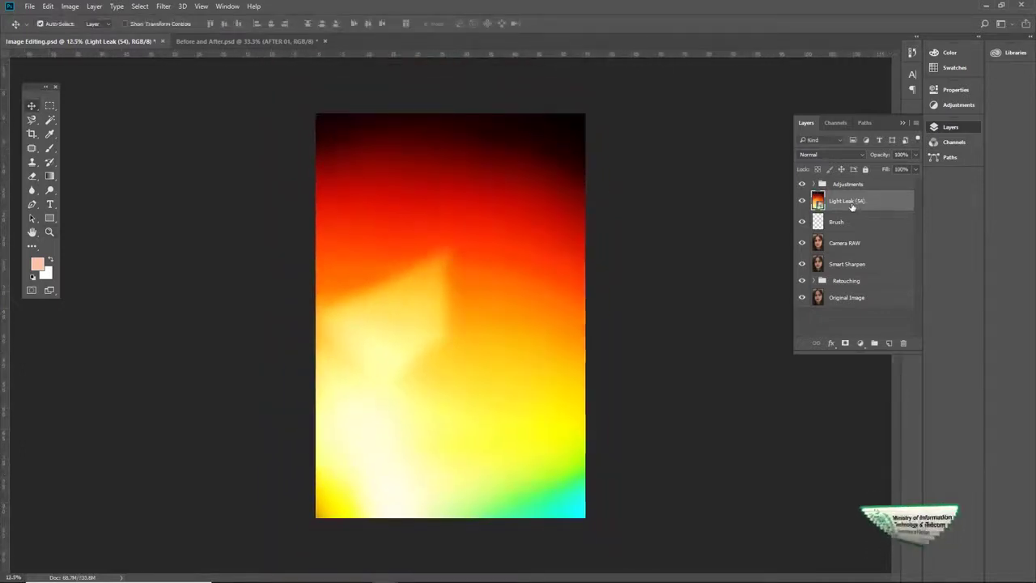
pyautogui.rightClick(853, 205)
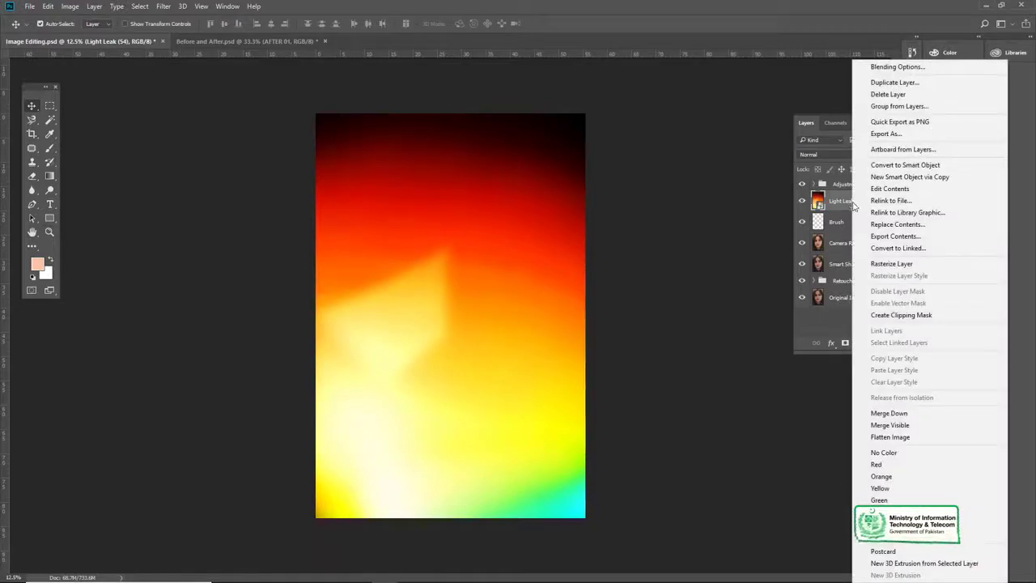
pyautogui.click(859, 263)
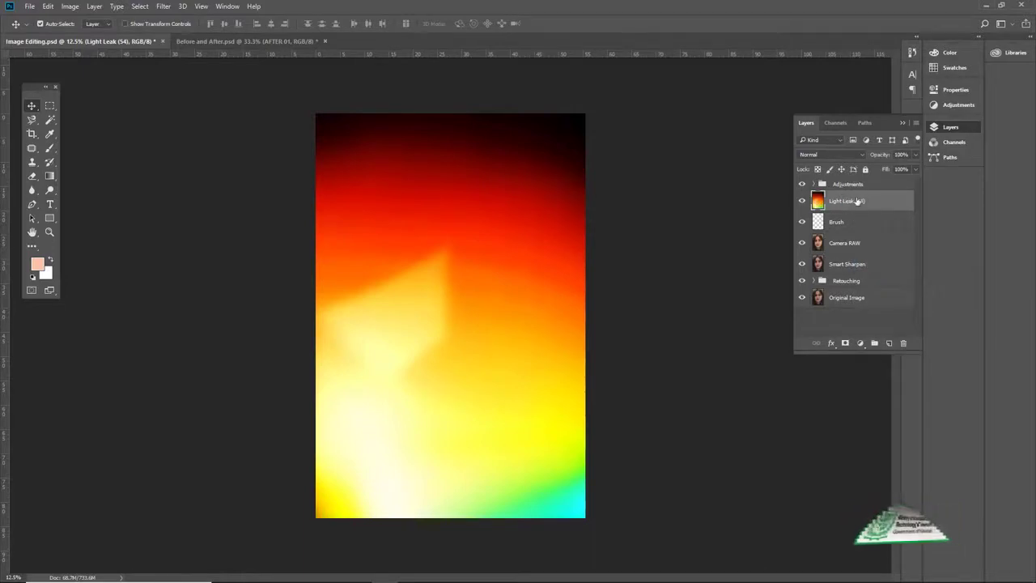
# Step: Try the Dissolve and Multiply blend modes on the Light Leak (54) layer before setting it to Screen
pyautogui.click(821, 156)
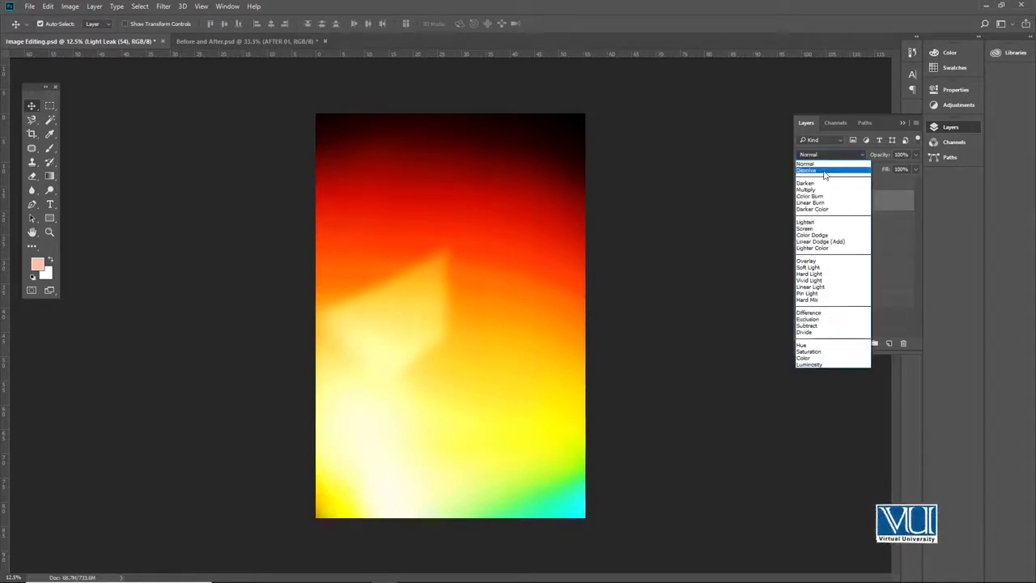
pyautogui.click(824, 172)
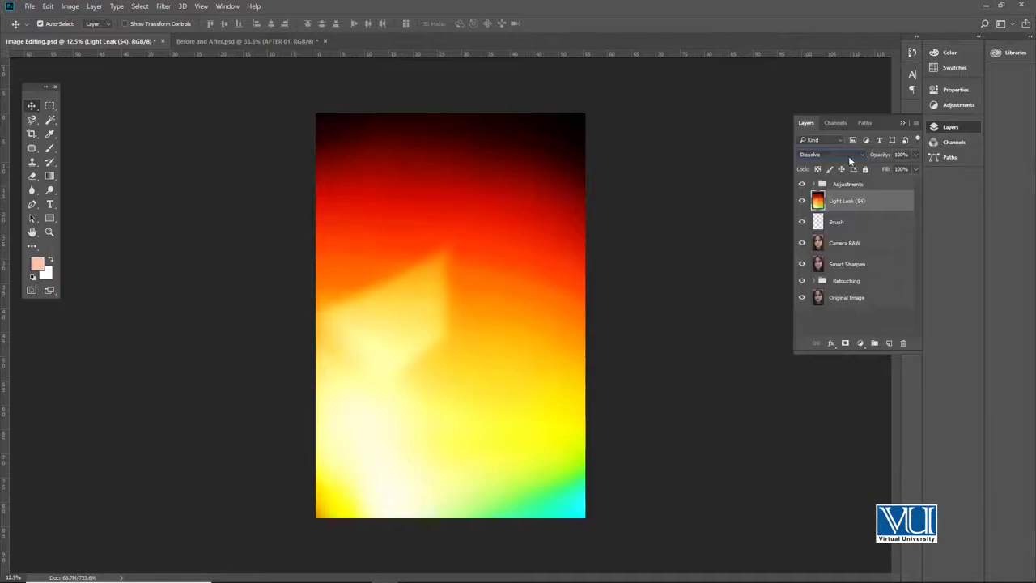
pyautogui.click(850, 161)
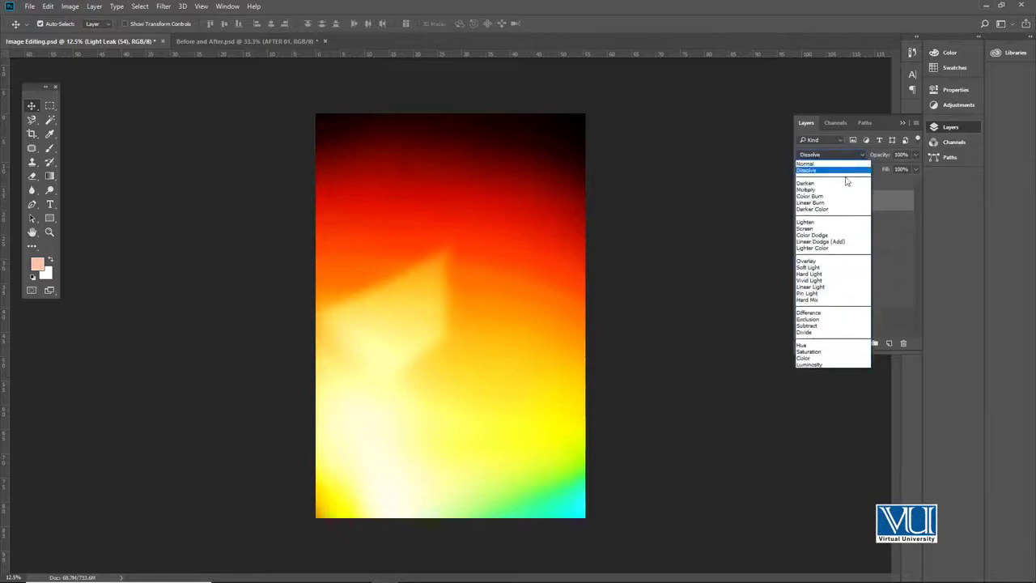
pyautogui.click(834, 189)
pyautogui.click(829, 154)
pyautogui.click(834, 155)
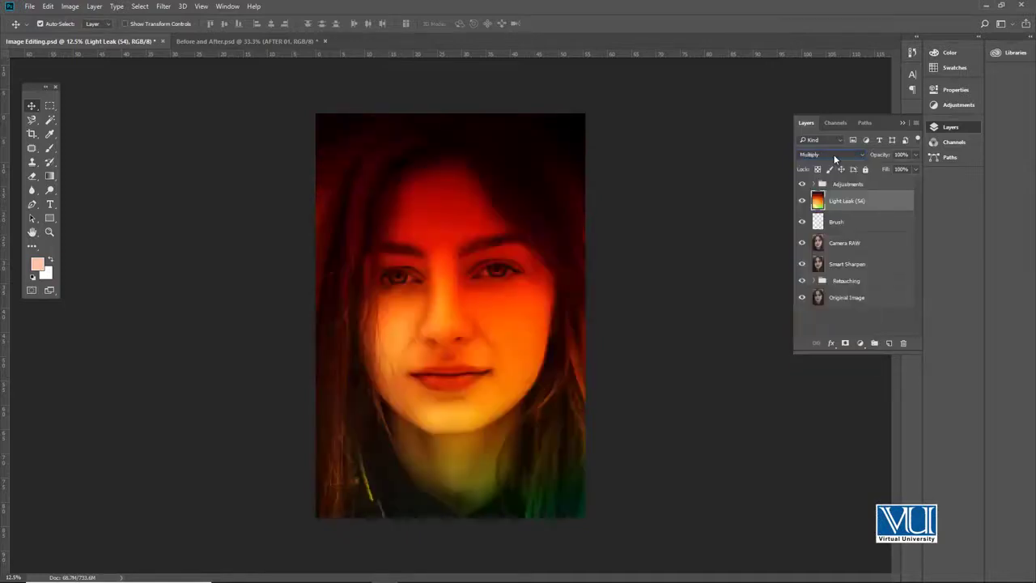
pyautogui.scroll(-5, 834, 155)
# Step: Rotate the Light Leak (54) layer 180 degrees so its cyan corner sits at the portrait's upper left
pyautogui.hotkey('ctrl', 't')
pyautogui.moveTo(801, 437); pyautogui.dragTo(374, 221)
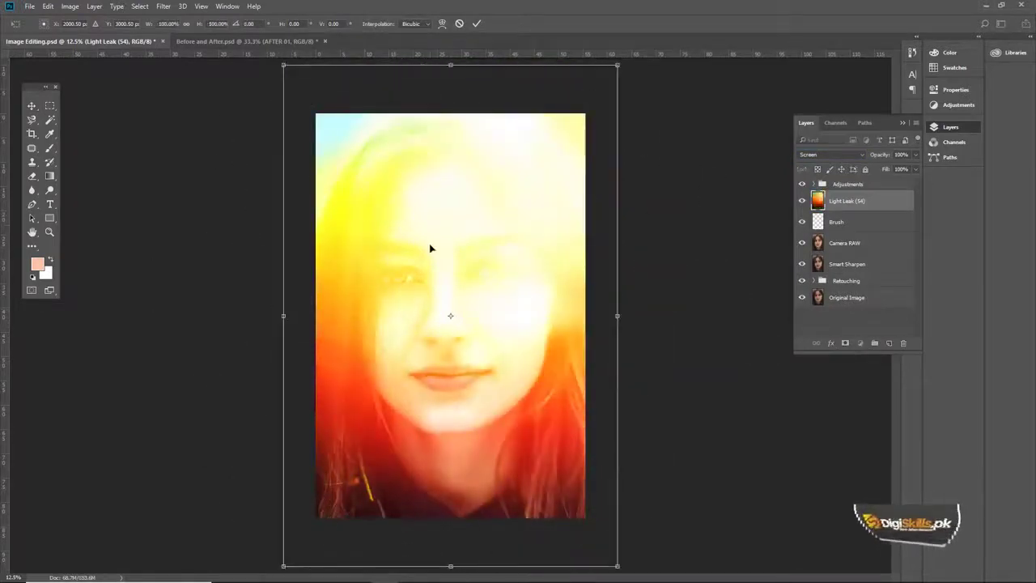
pyautogui.press('Return')
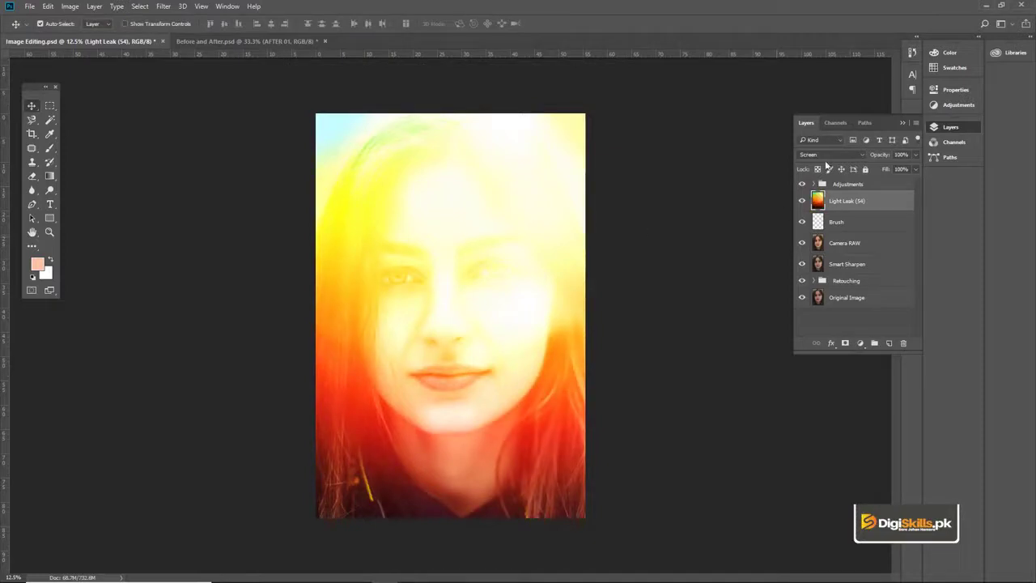
# Step: Try the blend modes from Multiply through Difference on the Light Leak (54) layer, and return it to Screen
pyautogui.click(825, 155)
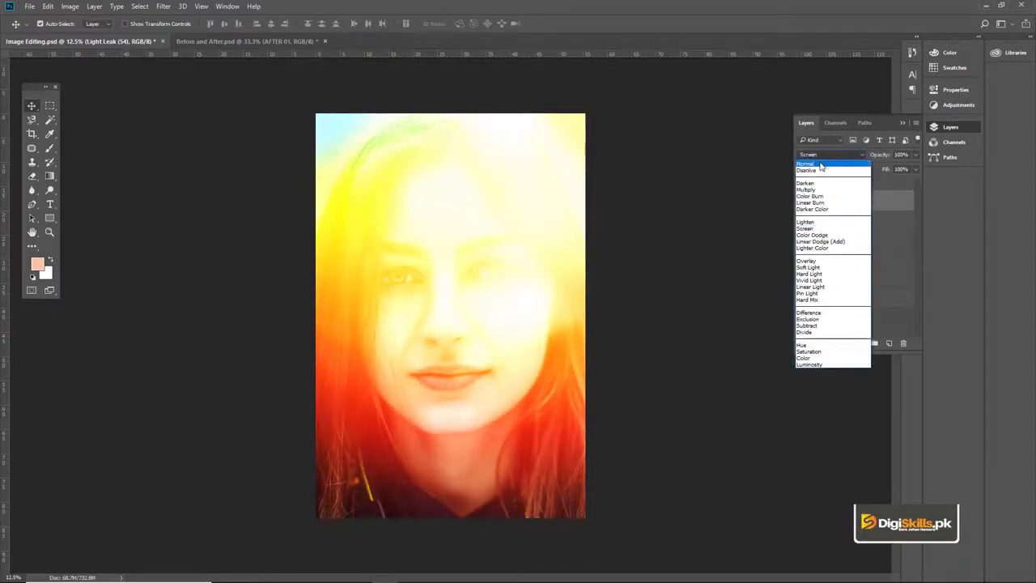
pyautogui.click(819, 189)
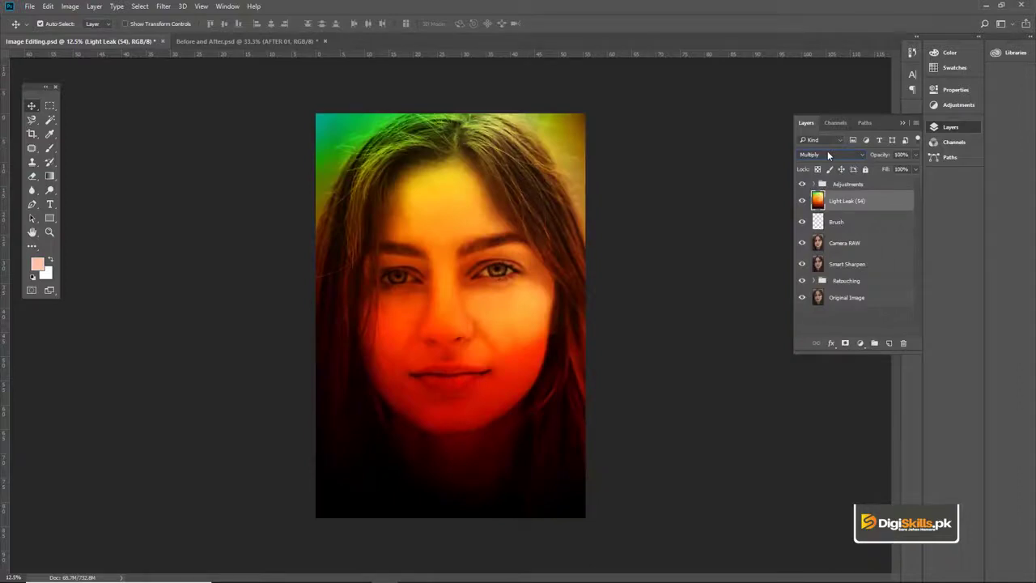
pyautogui.scroll(-4, 827, 154)
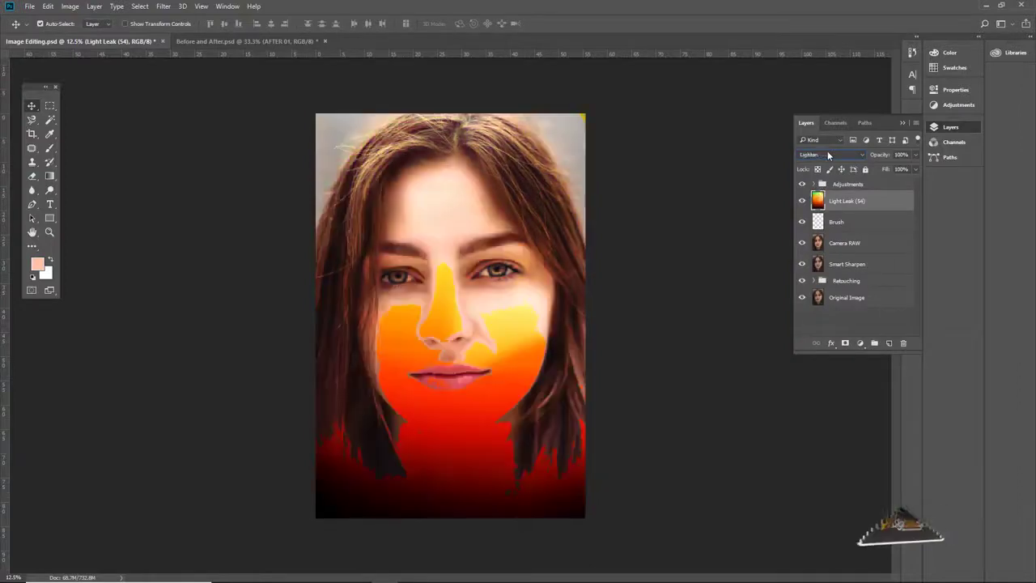
pyautogui.scroll(-1, 828, 154)
pyautogui.scroll(-1, 828, 154)
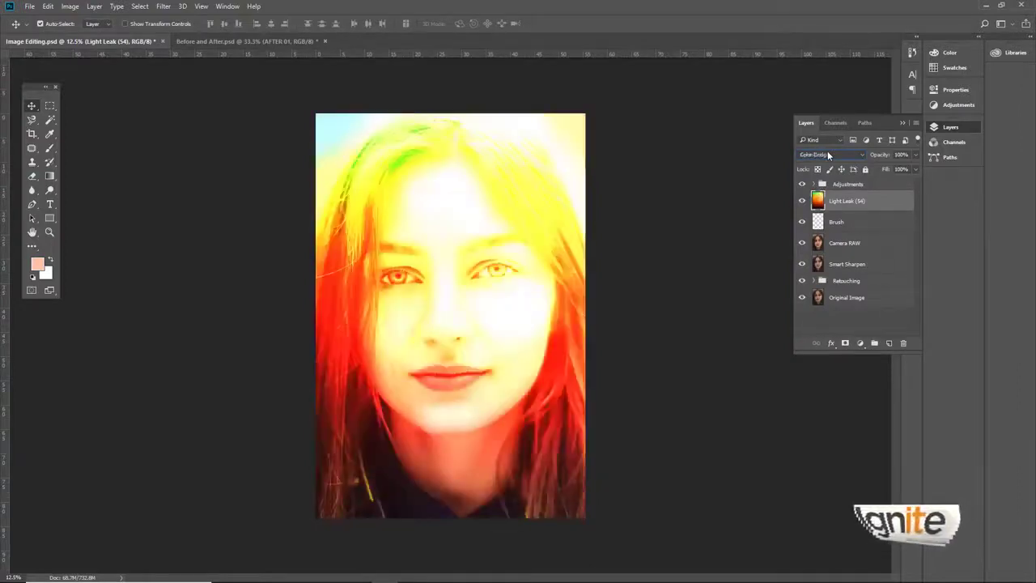
pyautogui.scroll(-1, 828, 153)
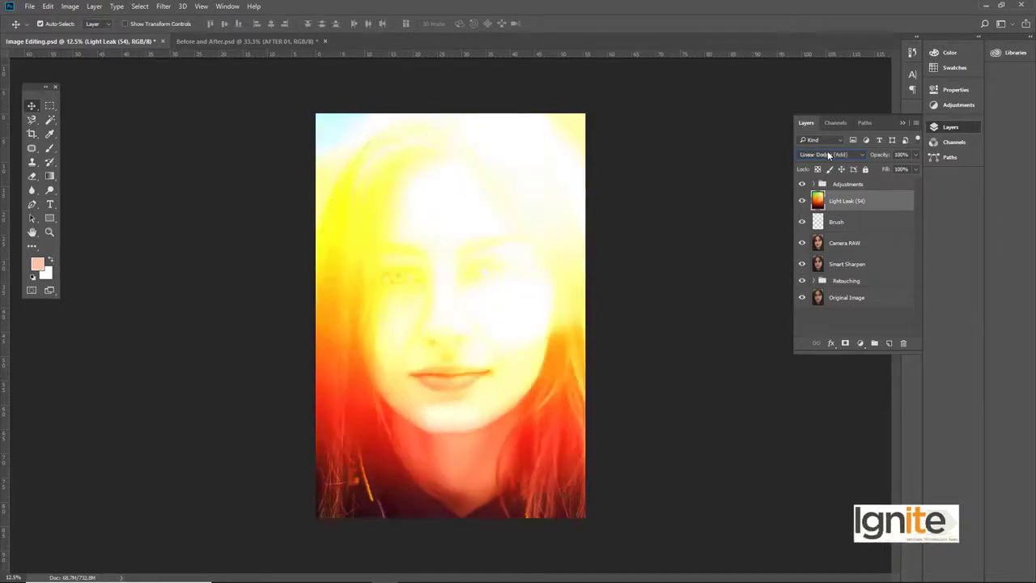
pyautogui.scroll(-2, 827, 153)
pyautogui.scroll(-2, 828, 155)
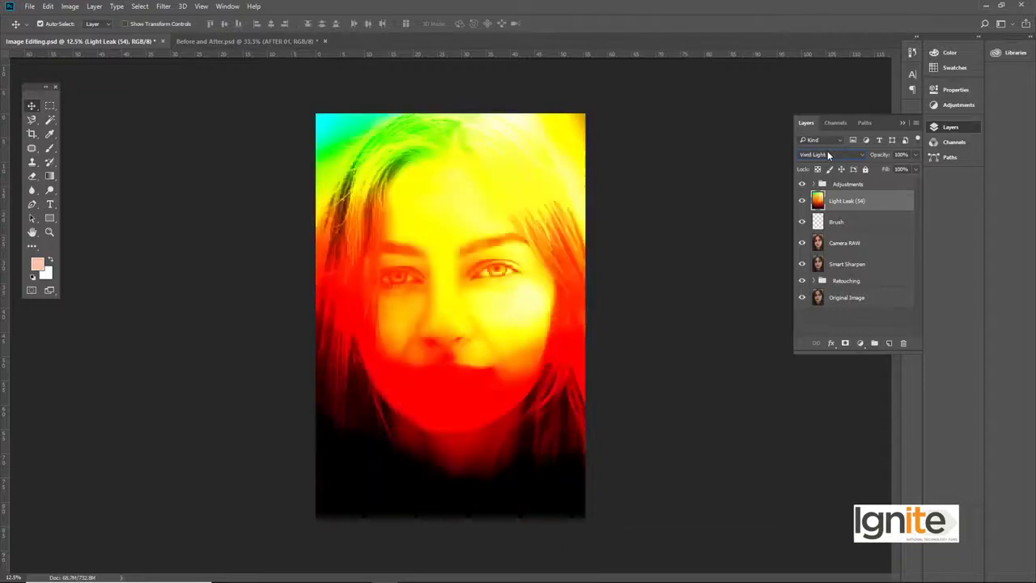
pyautogui.scroll(-2, 827, 154)
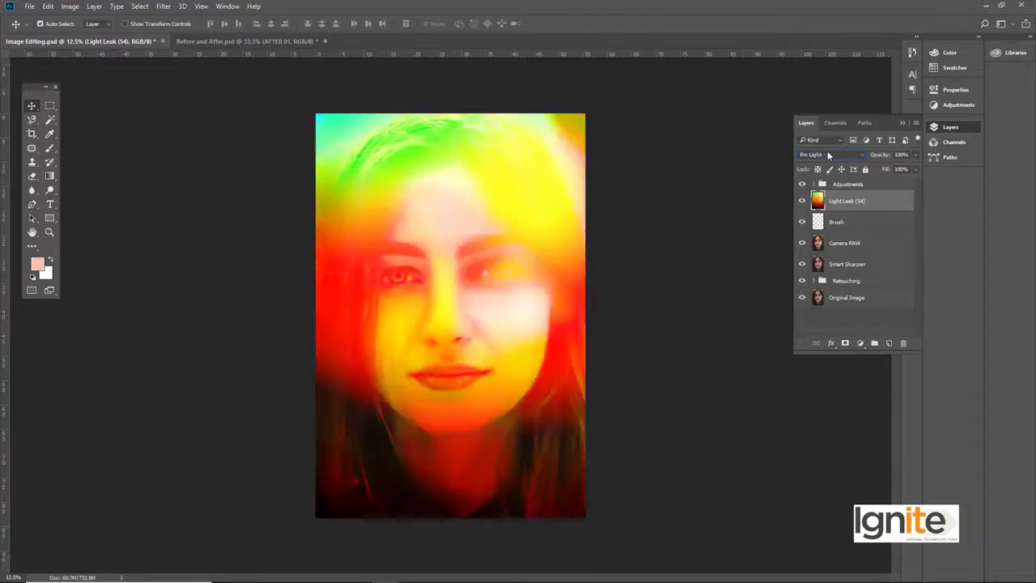
pyautogui.scroll(-2, 827, 154)
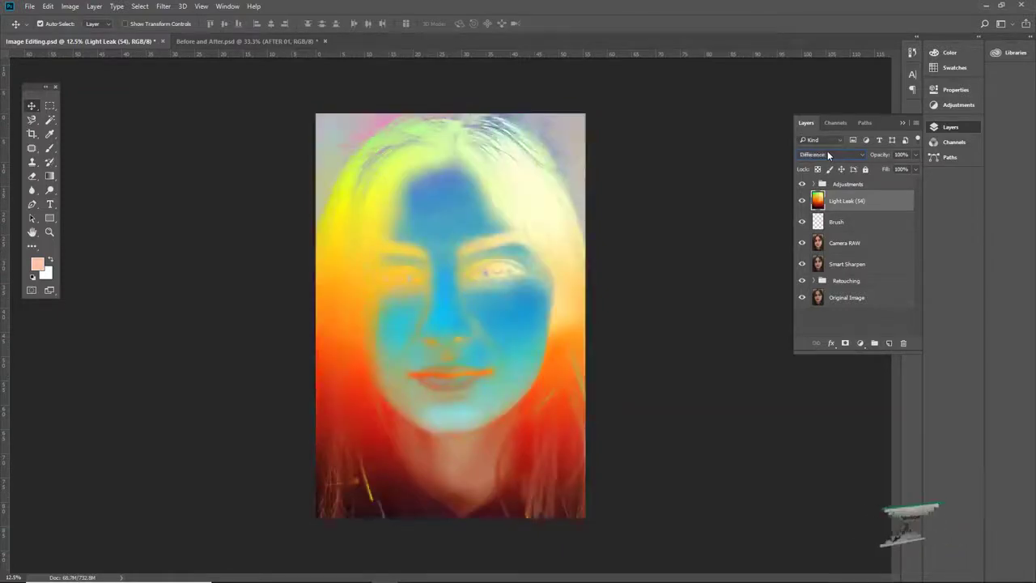
pyautogui.scroll(4, 827, 154)
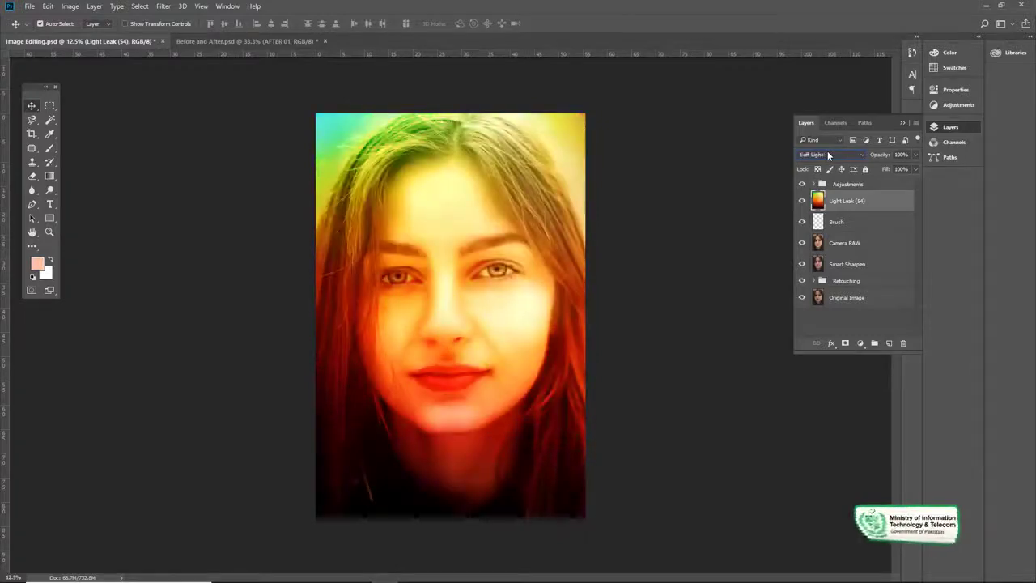
pyautogui.scroll(2, 828, 151)
pyautogui.scroll(1, 827, 151)
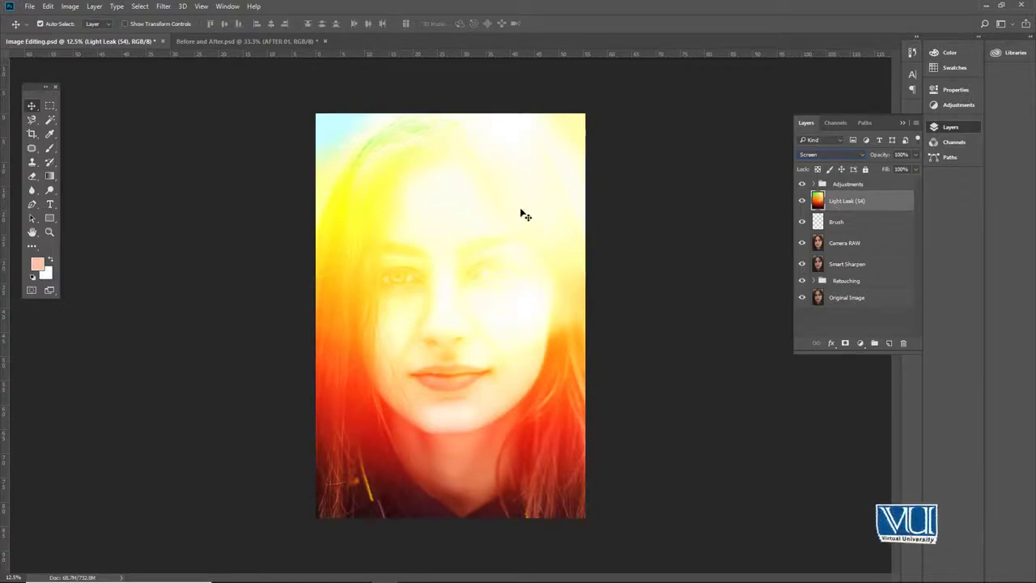
# Step: Lower the opacity of the Light Leak (54) layer to 60% and deselect the layer
pyautogui.click(916, 155)
pyautogui.moveTo(891, 169); pyautogui.dragTo(893, 170)
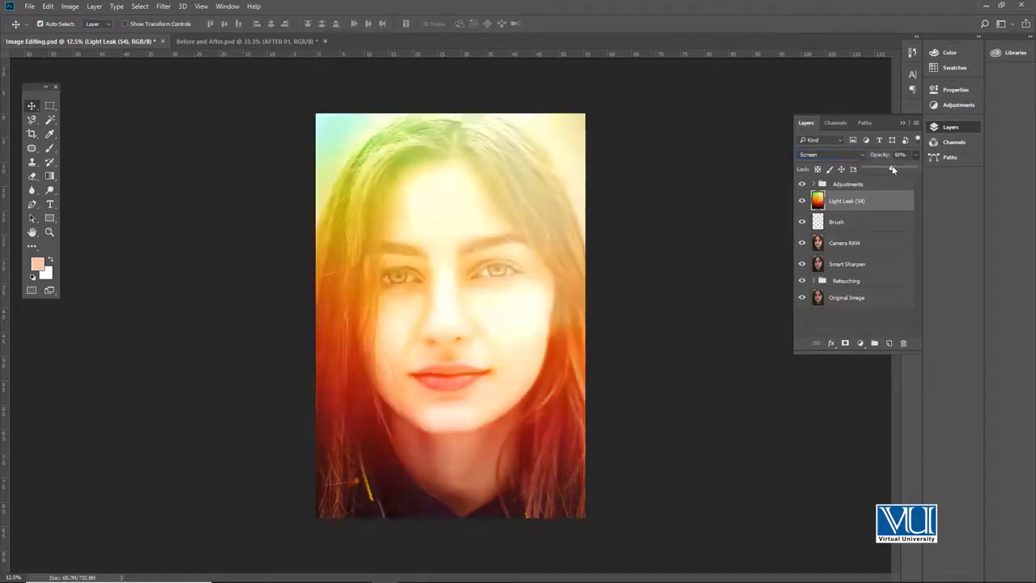
pyautogui.press('Return')
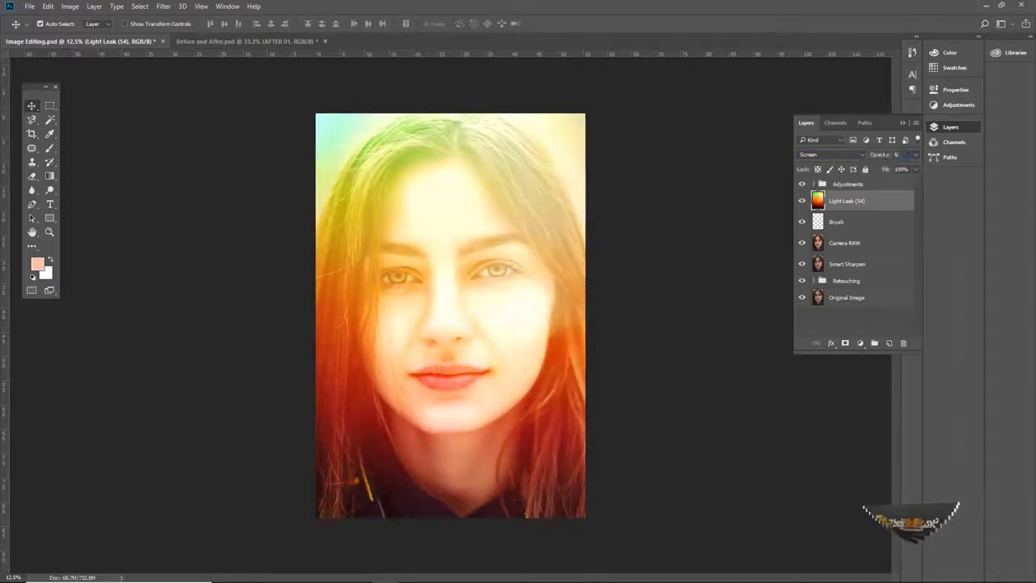
pyautogui.write('50')
pyautogui.press('Return')
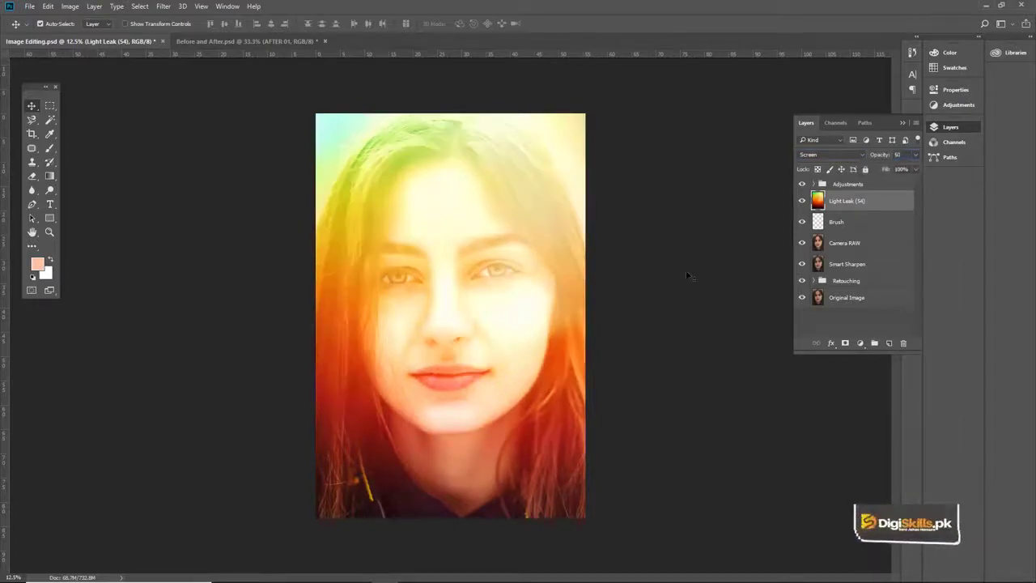
pyautogui.click(689, 276)
# Step: Fit the whole portrait on screen and save the Image Editing document with the light leak effect
pyautogui.scroll(1, 455, 324)
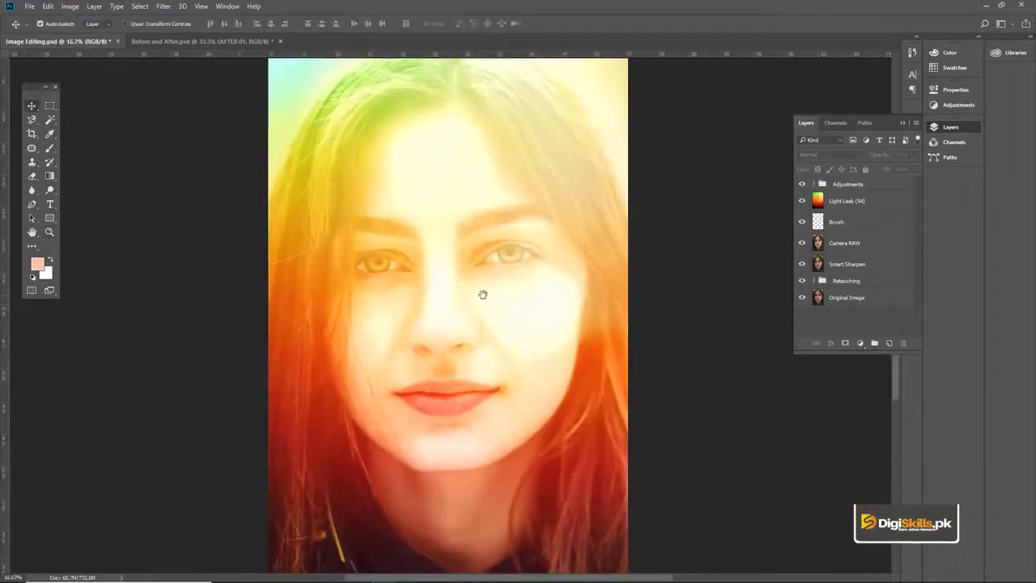
pyautogui.scroll(-1, 449, 317)
pyautogui.press('z')
pyautogui.click(303, 24)
pyautogui.press('v')
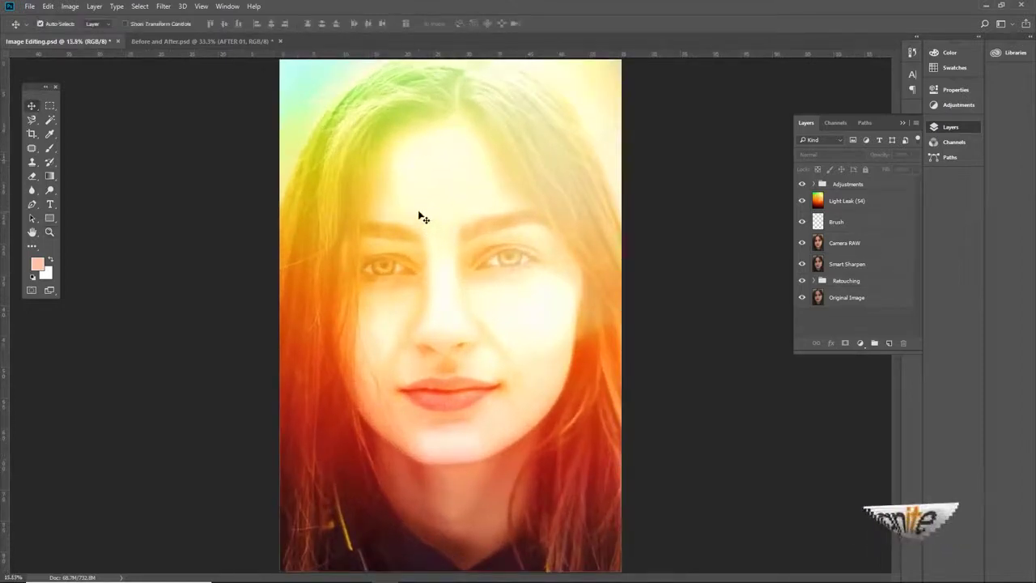
pyautogui.hotkey('ctrl', 's')
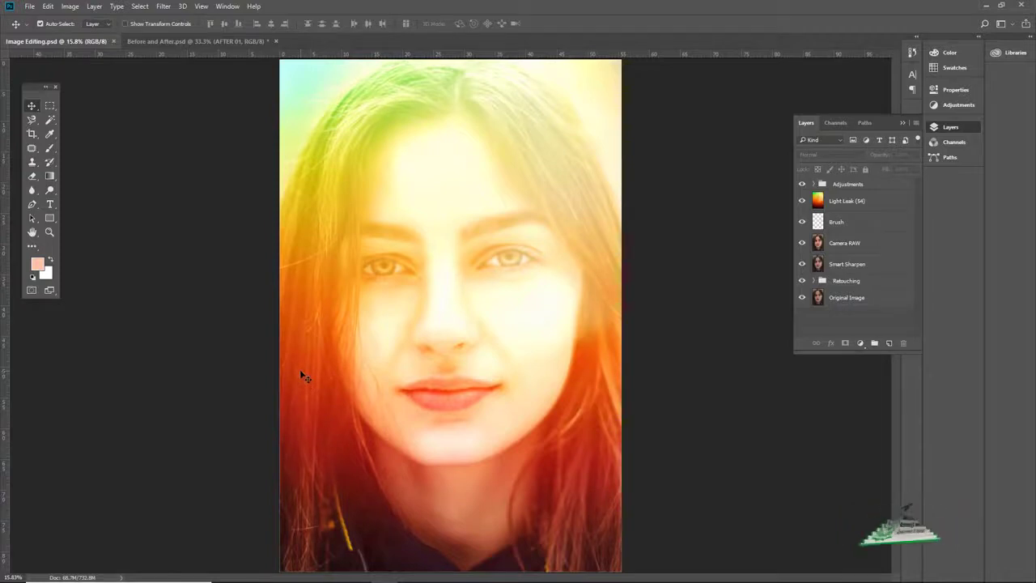
# Step: Scale the Light Leak (54) layer up to about 111% and shift it slightly down and left over the portrait
pyautogui.press('z')
pyautogui.keyDown('alt'); pyautogui.click(458, 319); pyautogui.keyUp('alt')
pyautogui.press('v')
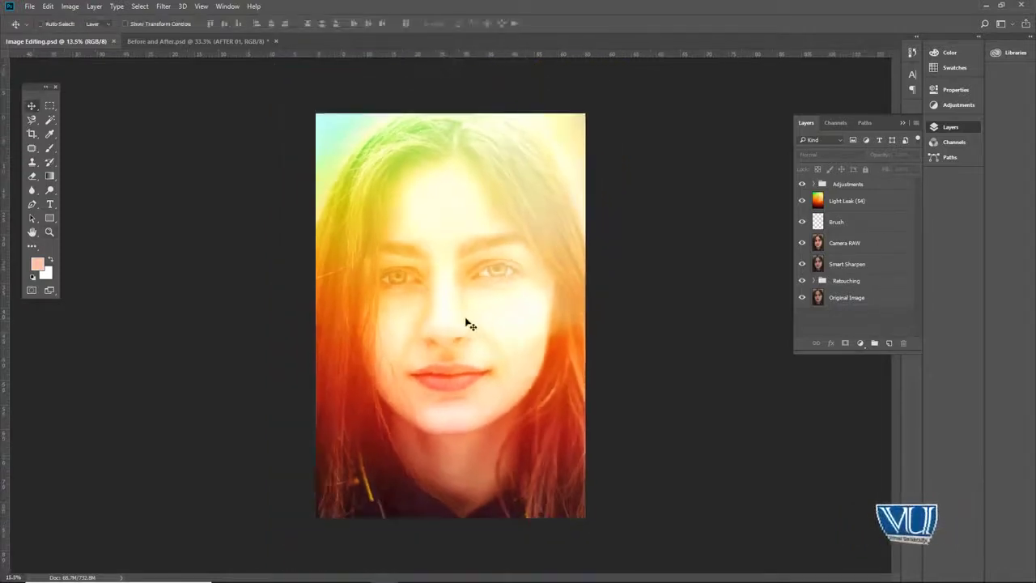
pyautogui.click(842, 201)
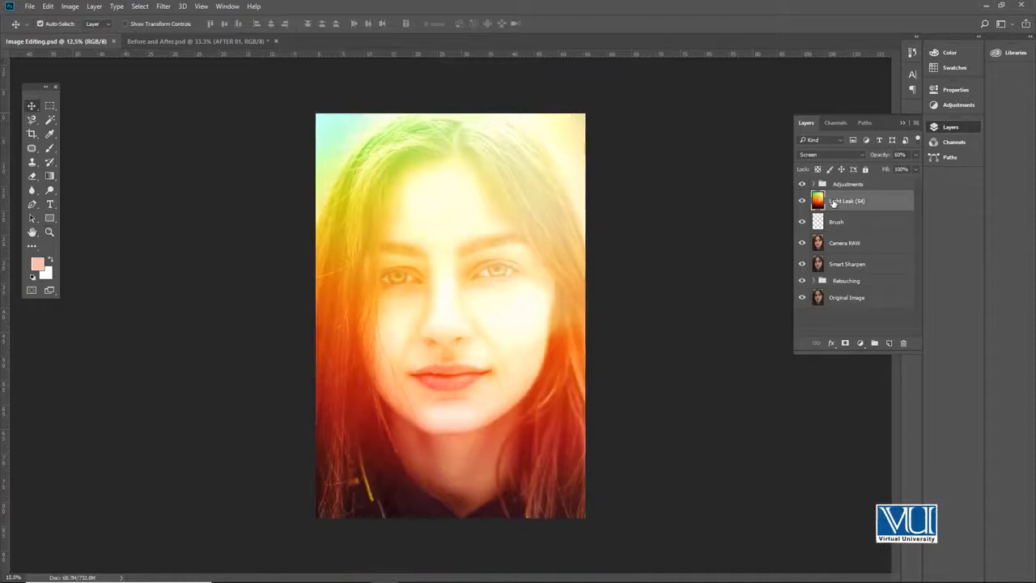
pyautogui.hotkey('ctrl', 't')
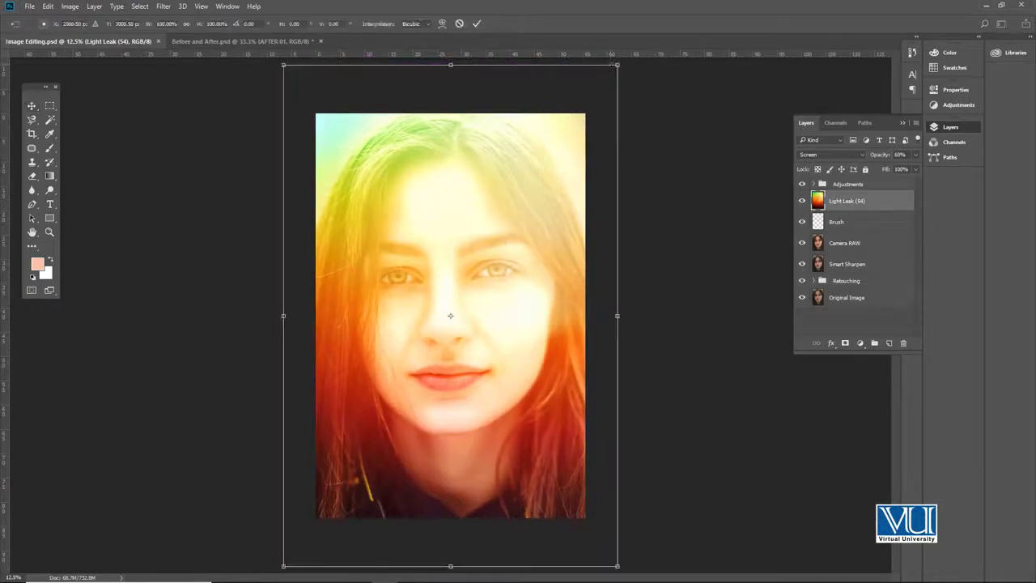
pyautogui.moveTo(618, 65); pyautogui.dragTo(636, 37)
pyautogui.moveTo(545, 210); pyautogui.dragTo(536, 245)
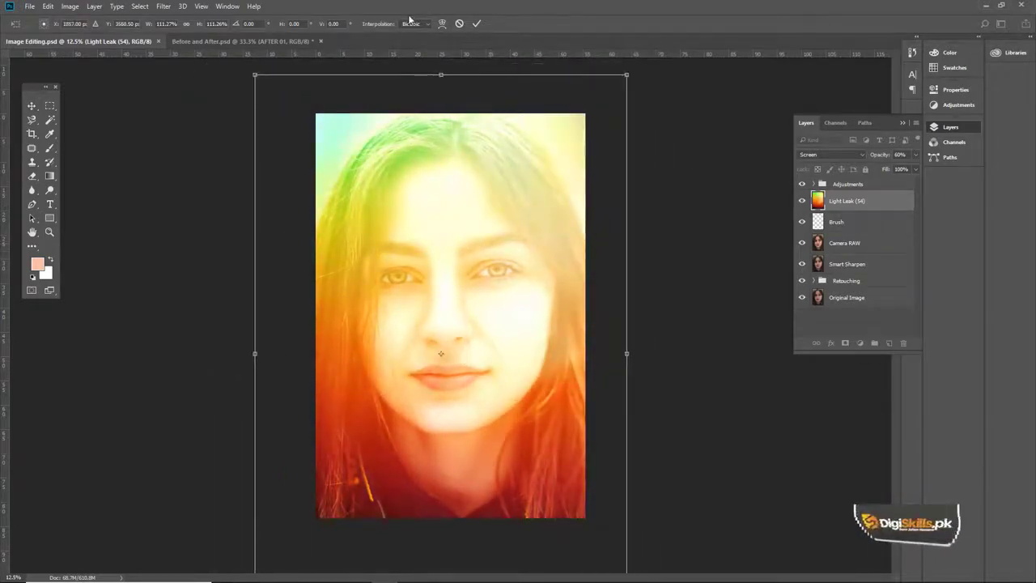
pyautogui.press('Return')
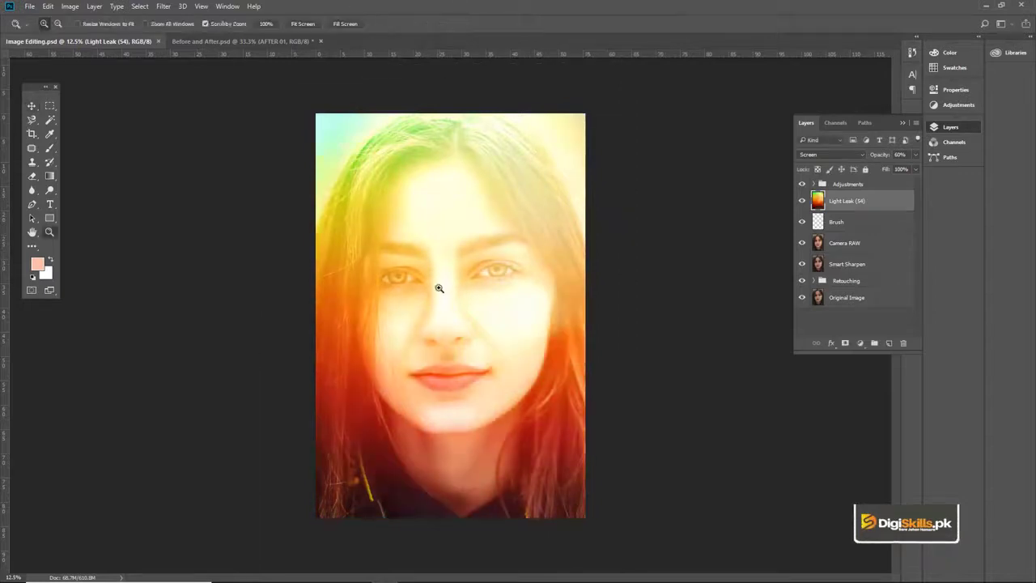
pyautogui.scroll(1, 435, 284)
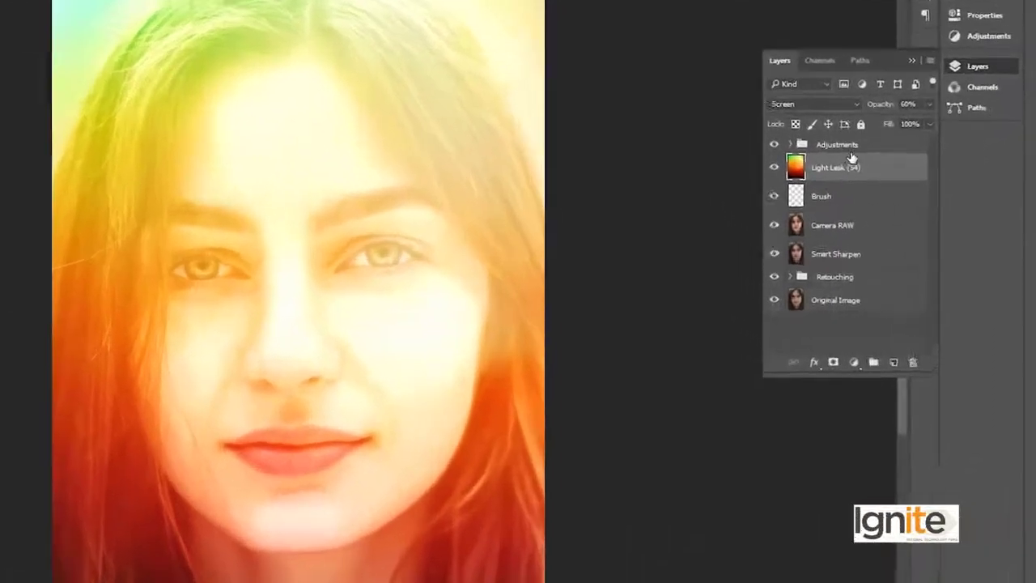
# Step: Move the Adjustments group below the Light Leak (54) layer in the layer stack
pyautogui.click(826, 184)
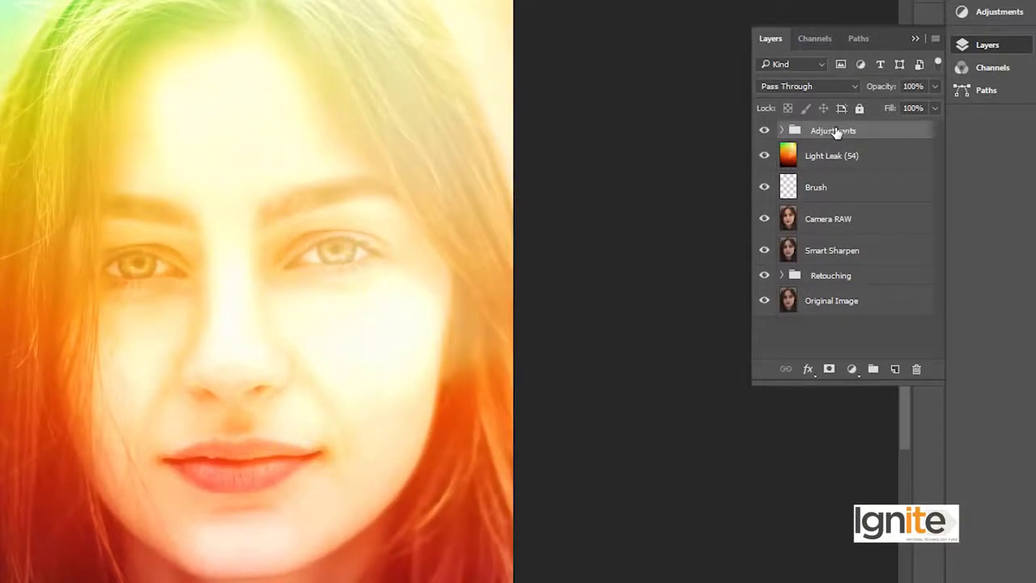
pyautogui.click(782, 131)
pyautogui.click(782, 132)
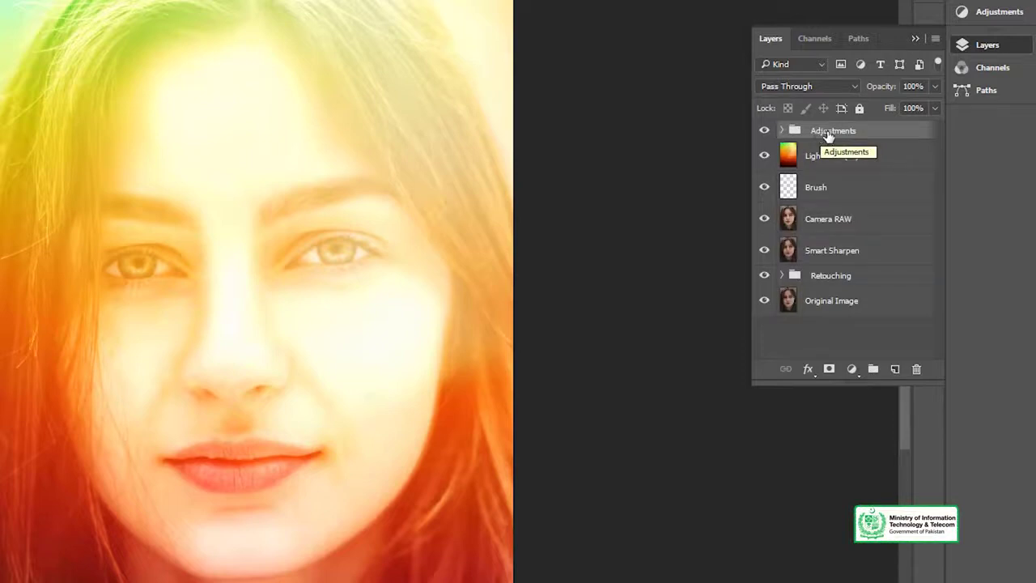
pyautogui.moveTo(838, 133); pyautogui.dragTo(844, 165)
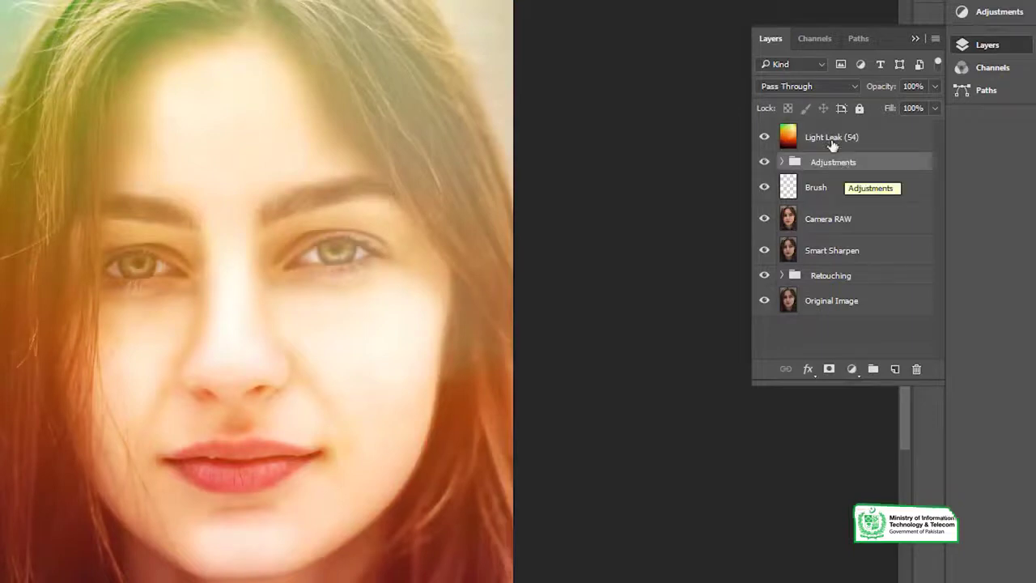
# Step: Raise the opacity of the Light Leak (54) layer to 78%
pyautogui.click(829, 138)
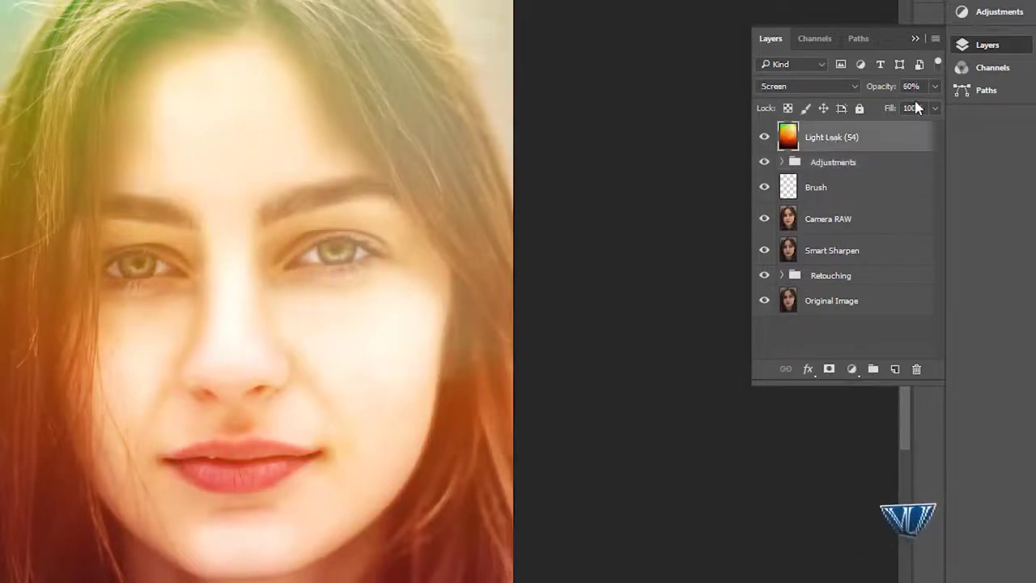
pyautogui.click(935, 87)
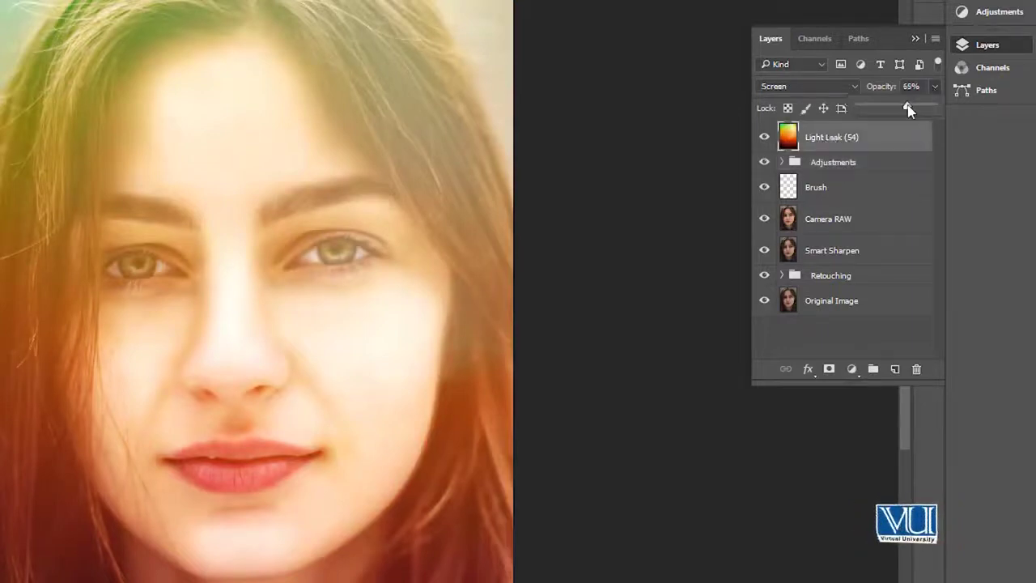
pyautogui.moveTo(909, 108); pyautogui.dragTo(919, 109)
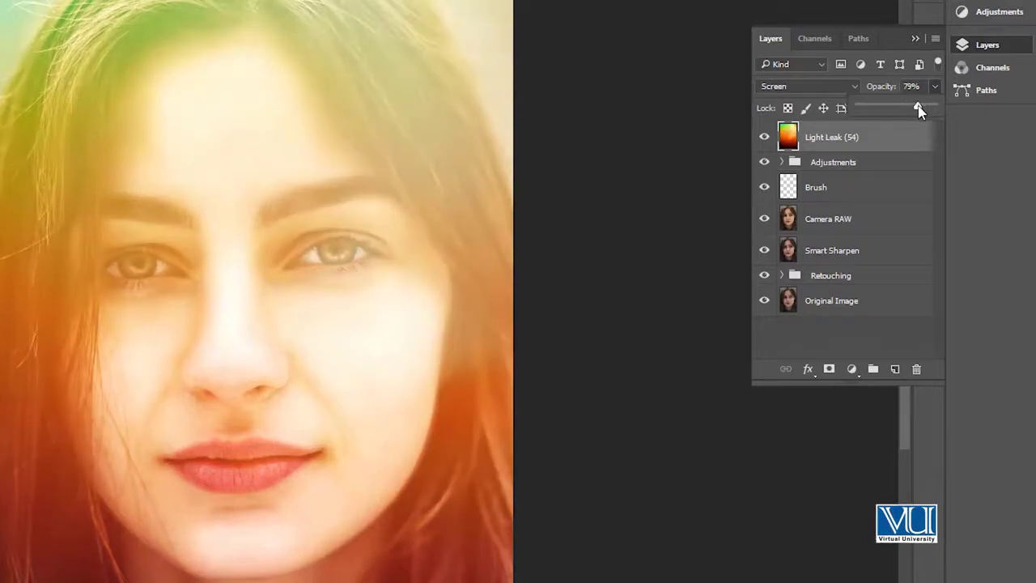
pyautogui.moveTo(917, 109); pyautogui.dragTo(916, 109)
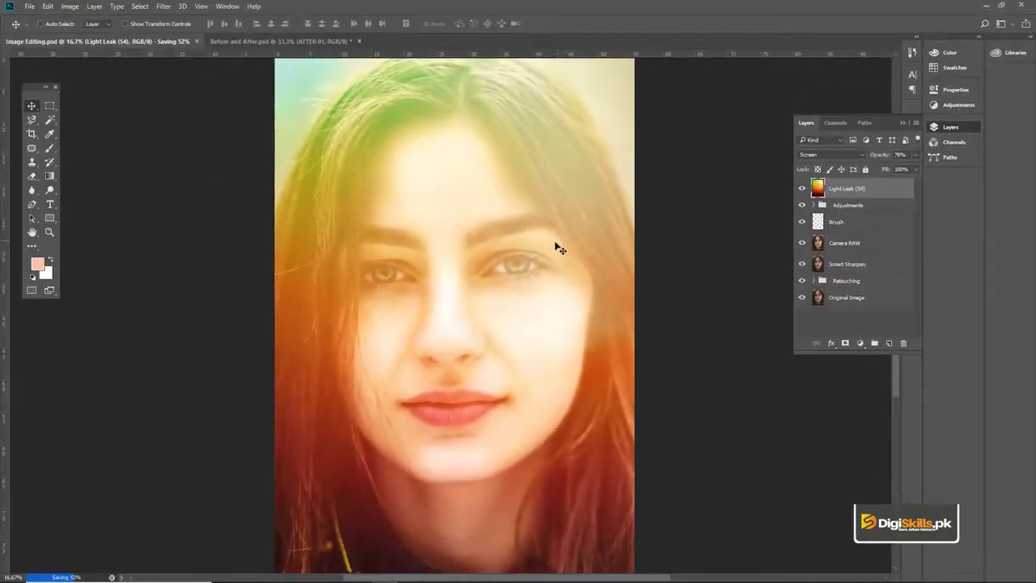
# Step: Save the portrait, then save it as Image Editing in the photo treatment folder with a different file type
pyautogui.hotkey('ctrl', 'shift', 's')
pyautogui.click(531, 231)
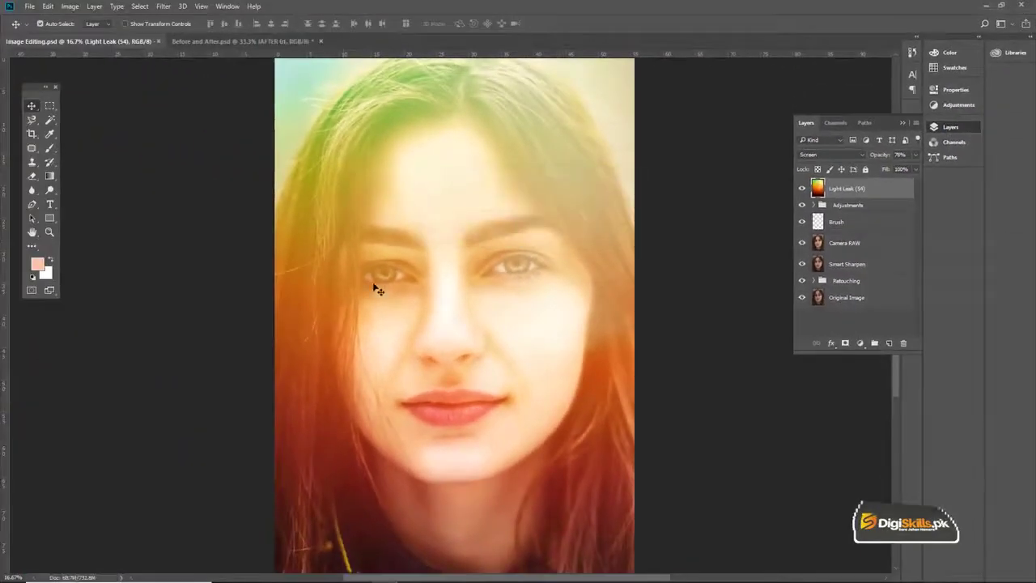
pyautogui.hotkey('ctrl', 'shift', 's')
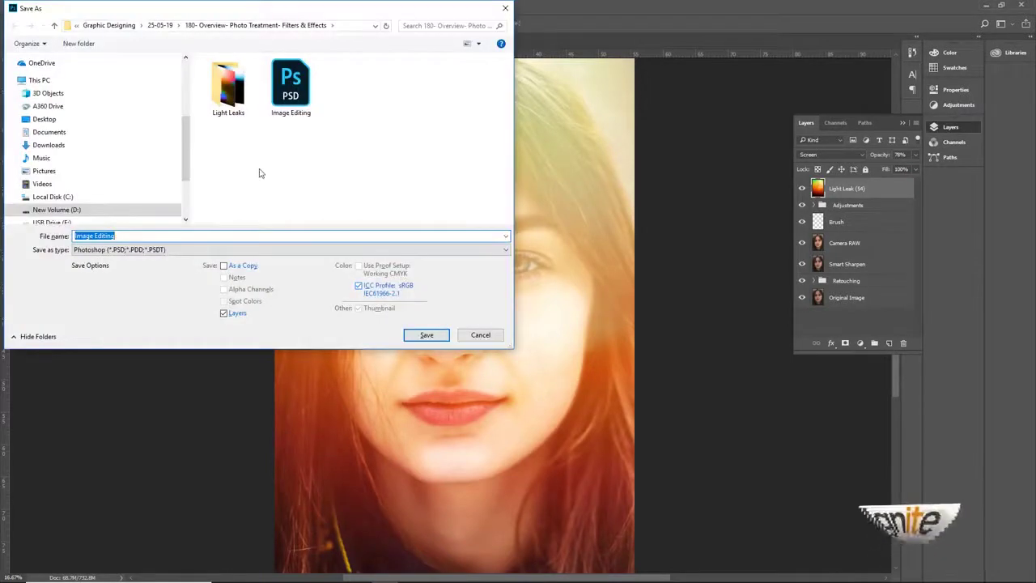
pyautogui.click(277, 249)
pyautogui.click(222, 321)
pyautogui.click(427, 335)
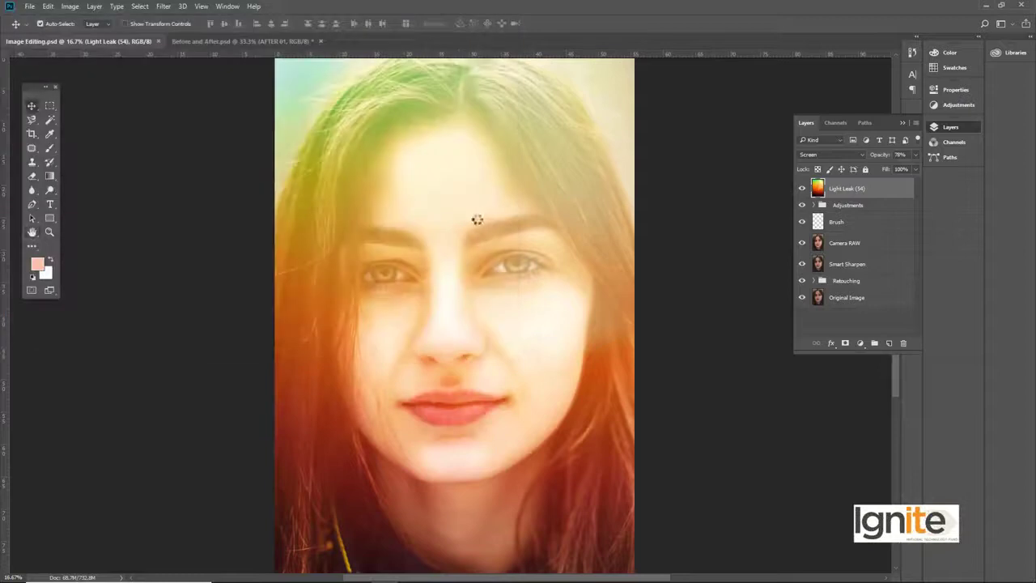
pyautogui.click(580, 155)
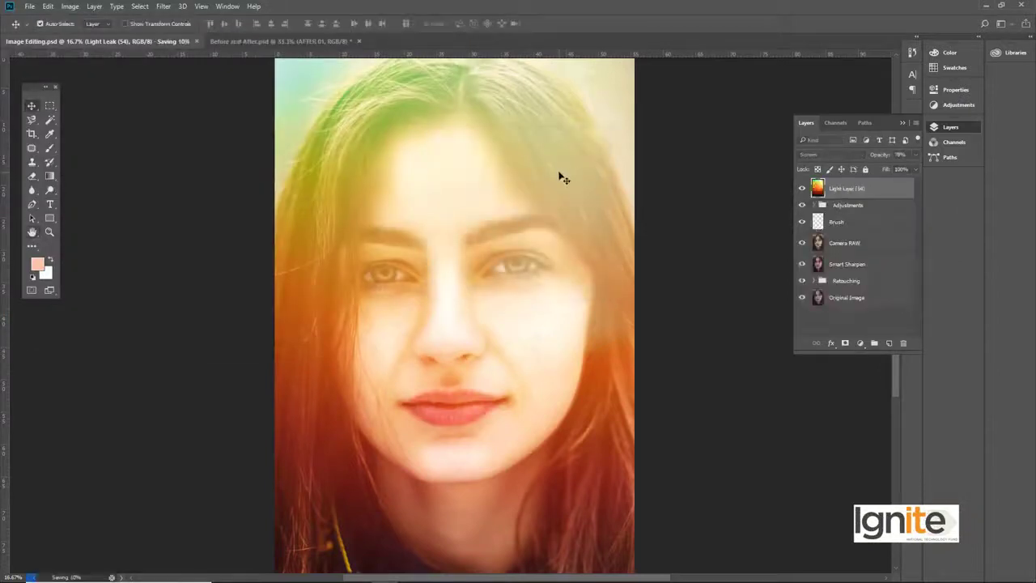
# Step: Place the saved Image Editing file from the photo treatment folder into the Before and After document
pyautogui.click(271, 42)
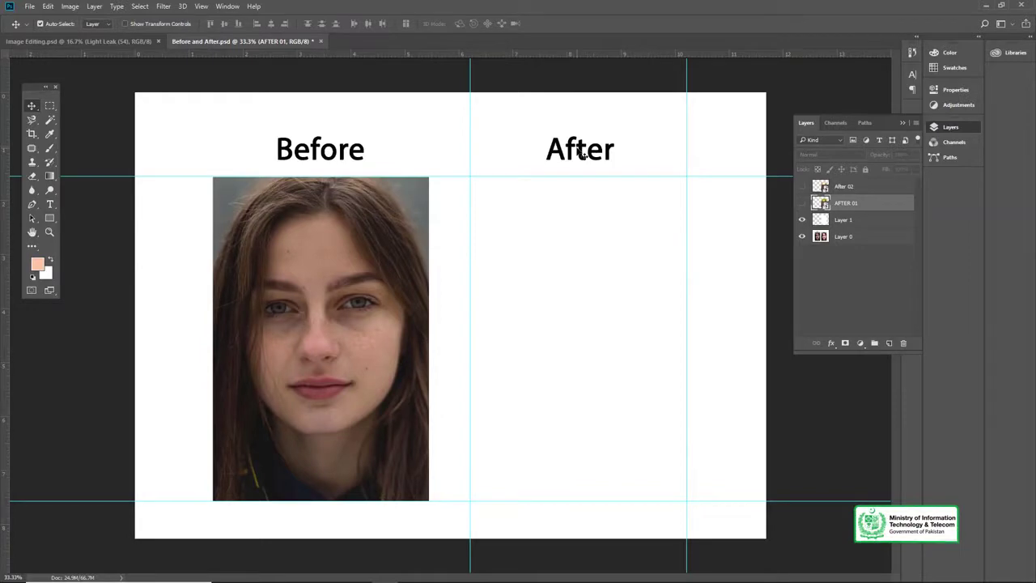
pyautogui.click(983, 4)
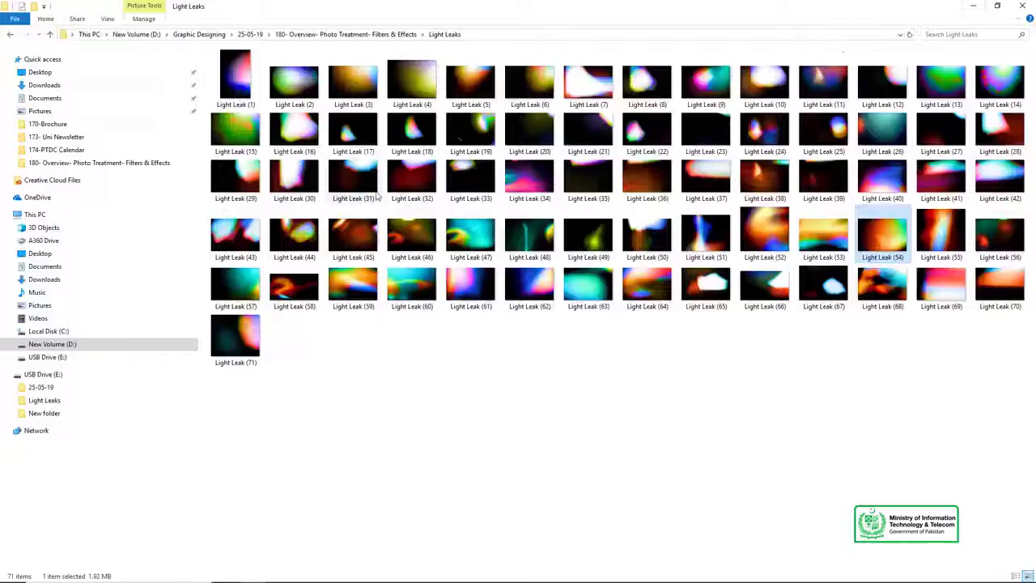
pyautogui.hotkey('alt', 'Up')
pyautogui.moveTo(294, 79); pyautogui.dragTo(679, 298)
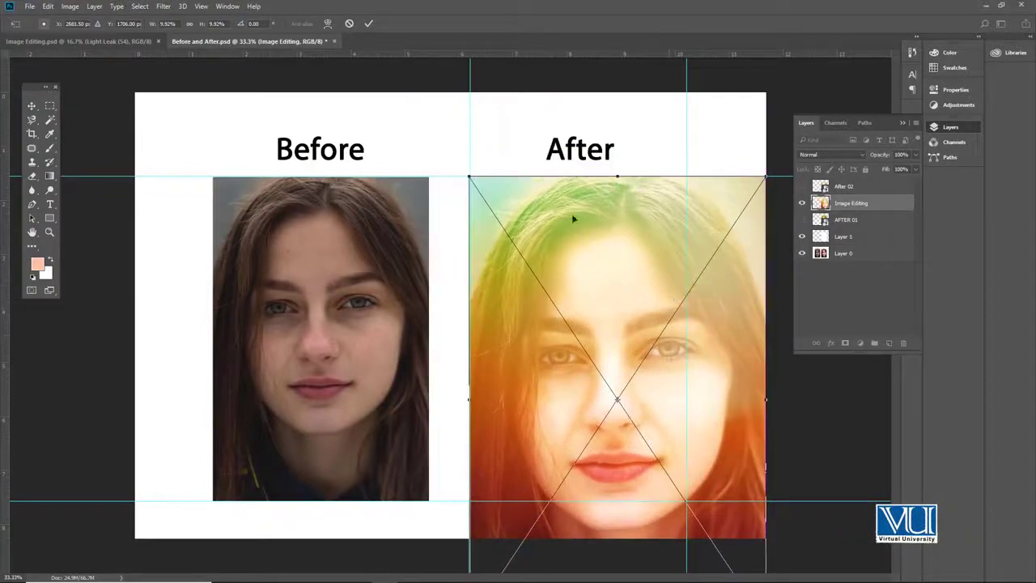
# Step: Scale and position the placed portrait within the guides under the After heading, and view the comparison with the interface panels hidden
pyautogui.moveTo(469, 179); pyautogui.dragTo(532, 263)
pyautogui.moveTo(588, 300); pyautogui.dragTo(465, 195)
pyautogui.moveTo(450, 530); pyautogui.dragTo(468, 499)
pyautogui.doubleClick(541, 254)
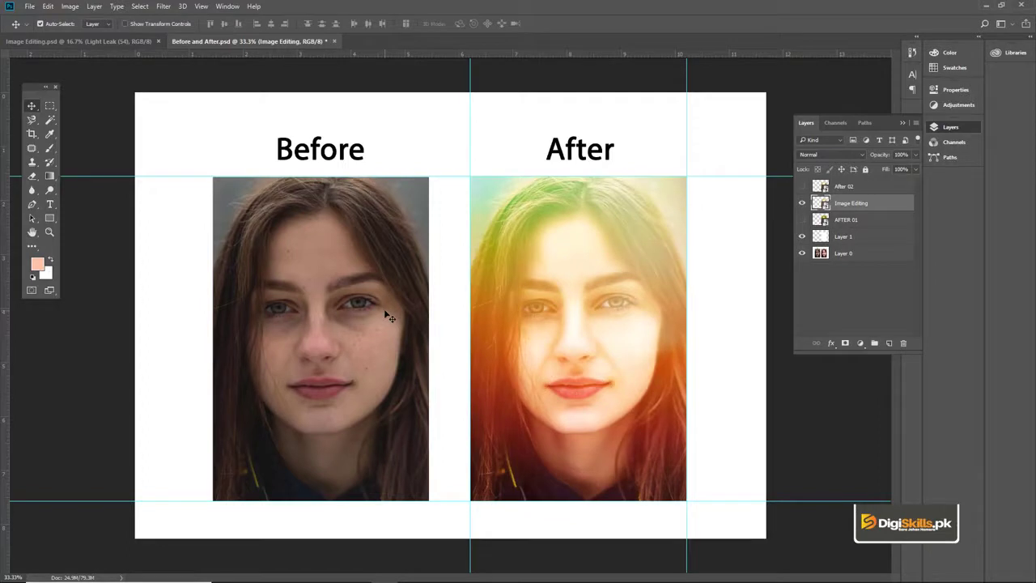
pyautogui.press('Tab')
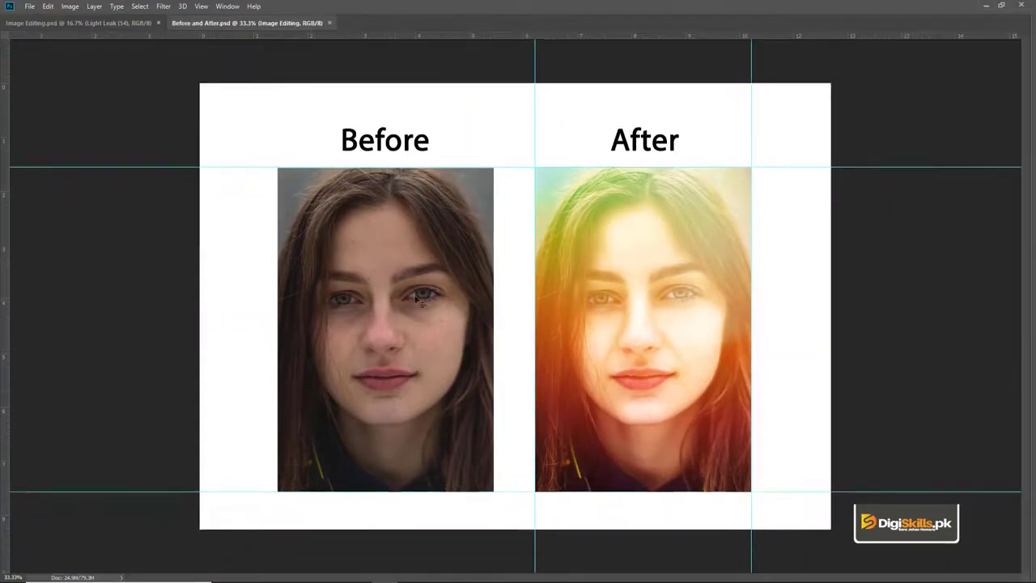